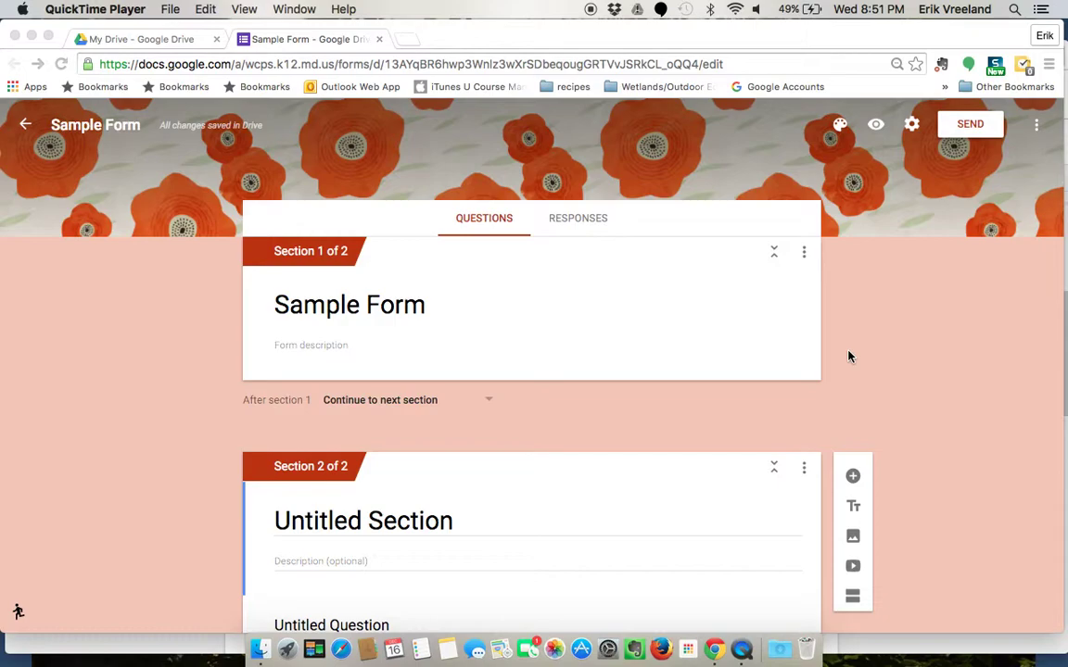
# Add a multiple-choice question titled 'What your favorite color?'.
pyautogui.click(398, 352)
pyautogui.click(398, 347)
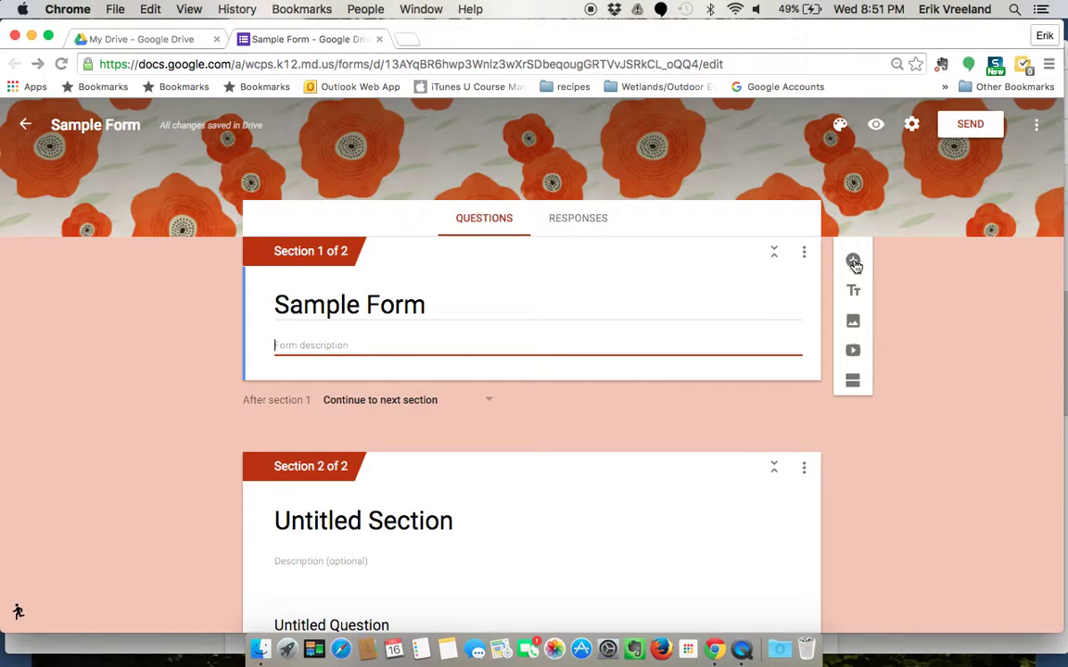
pyautogui.click(852, 262)
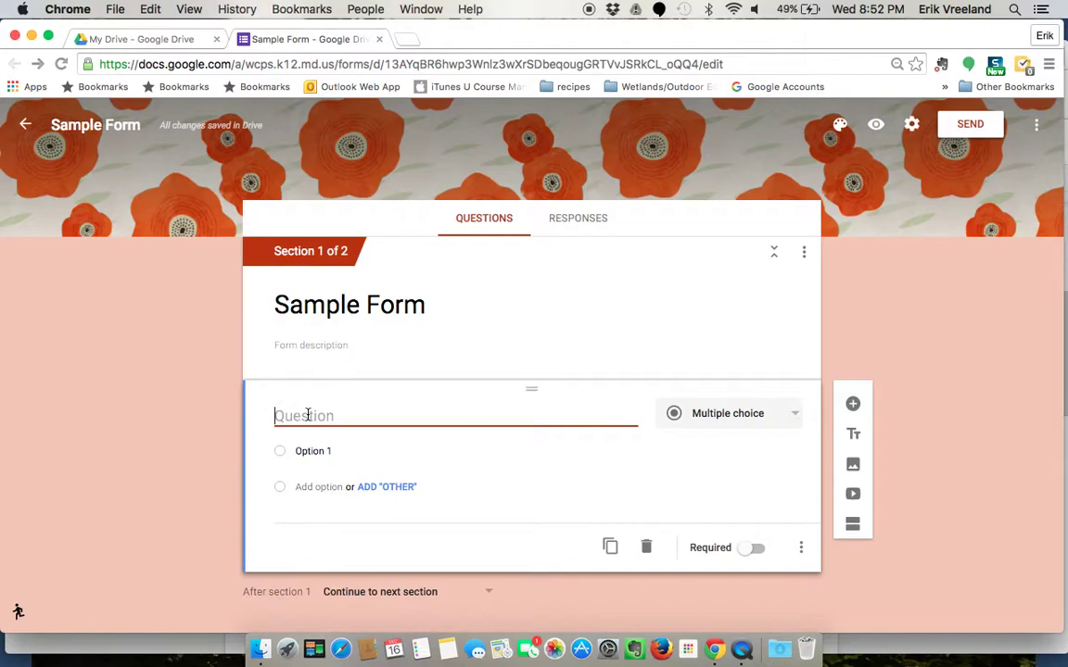
pyautogui.write('What')
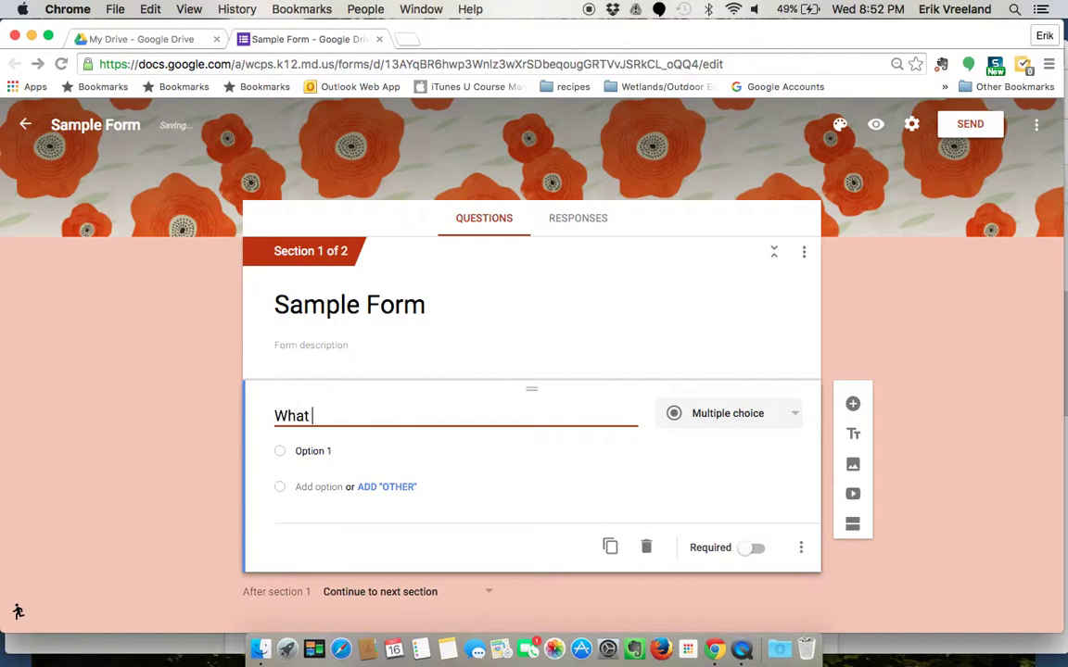
pyautogui.write(' your favorite qu')
pyautogui.press('BackSpace')
pyautogui.press('BackSpace')
pyautogui.write('c')
pyautogui.write('olot')
pyautogui.press('BackSpace')
pyautogui.write('r?')
# Enter the answer options Red, Green, Blue and Pink.
pyautogui.click(315, 452)
pyautogui.write('Red')
pyautogui.press('Tab')
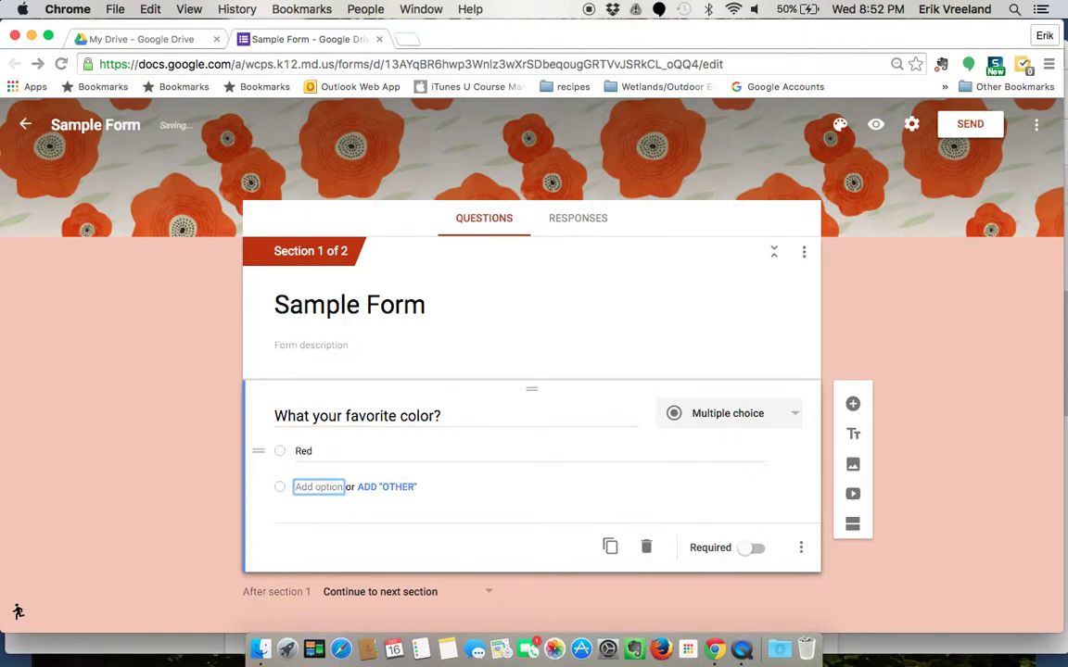
pyautogui.click(331, 486)
pyautogui.write('Green')
pyautogui.click(319, 527)
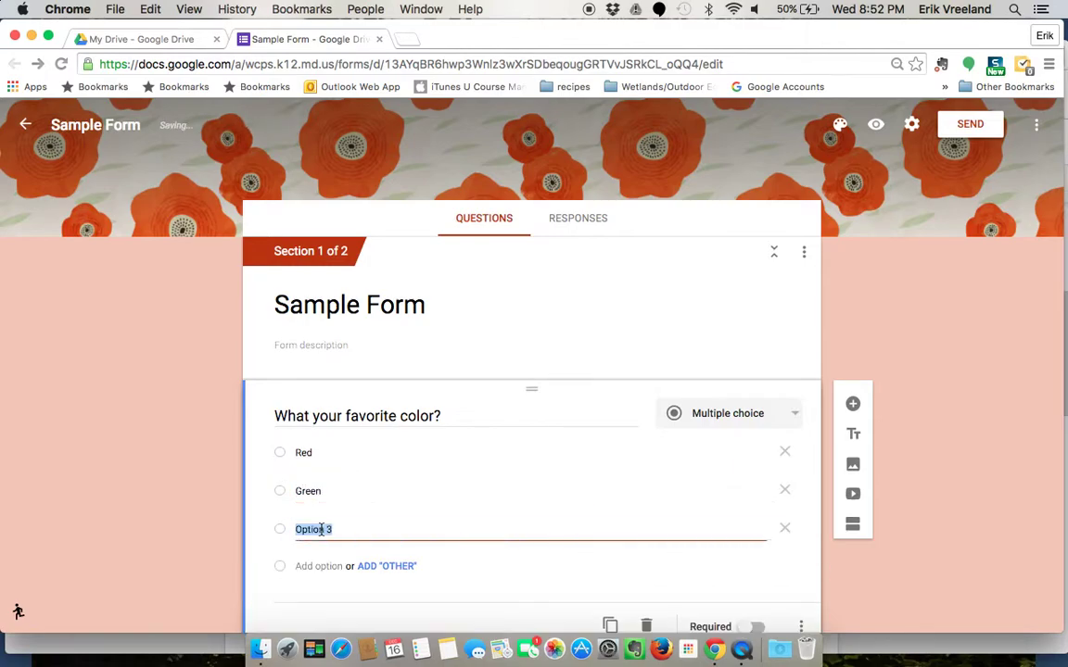
pyautogui.write('Blue')
pyautogui.click(319, 566)
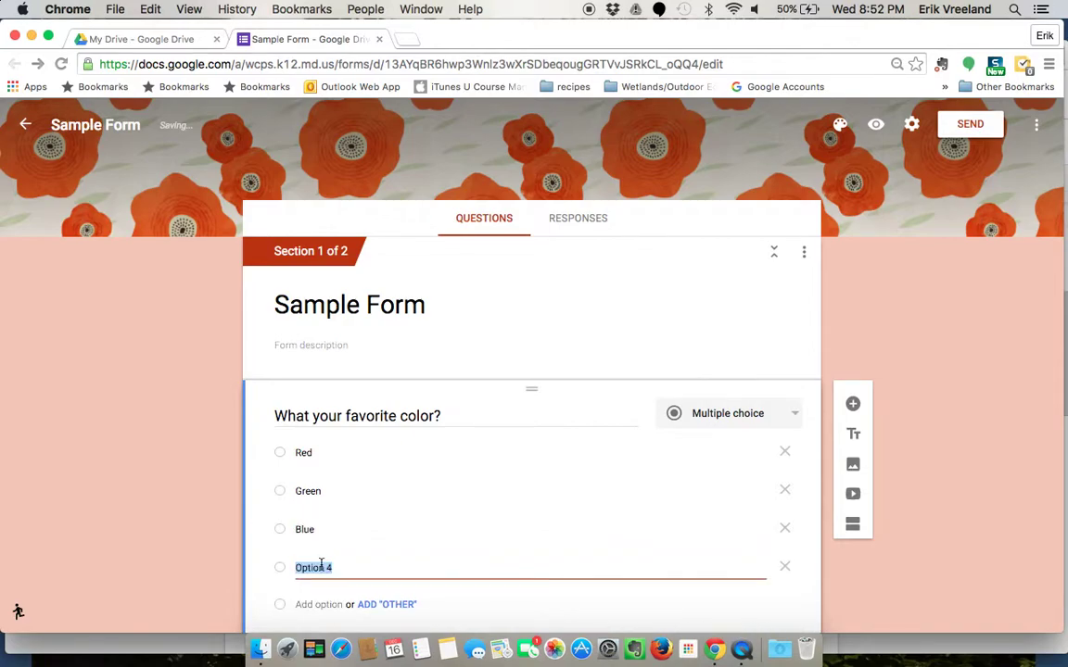
pyautogui.write('Pink')
# Add an Other choice and make the color question required.
pyautogui.scroll(-1, 400, 581)
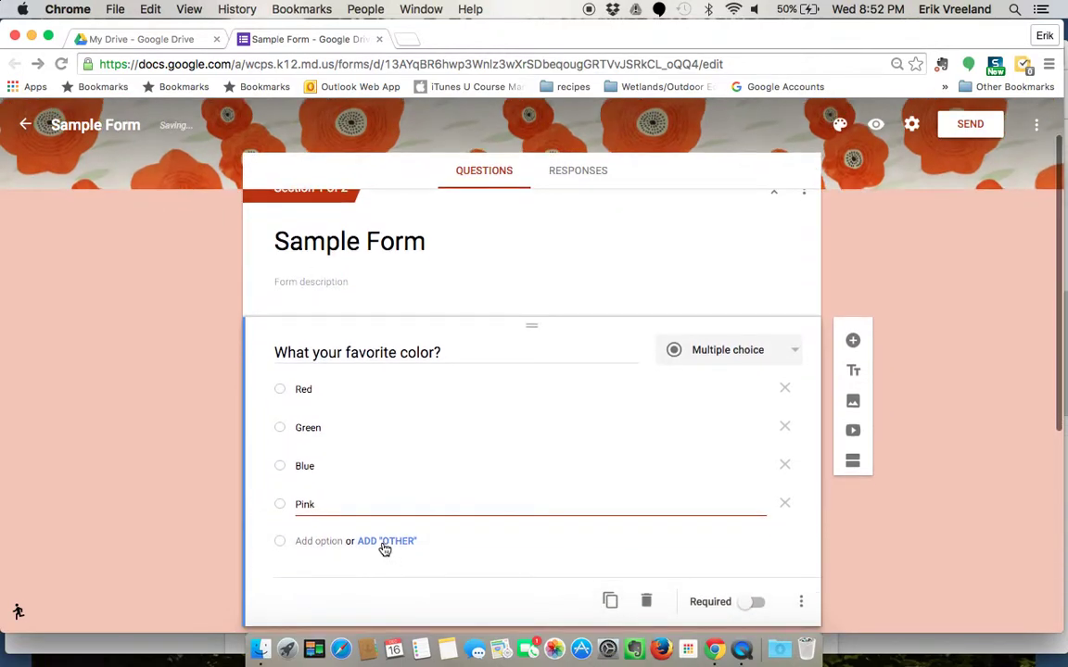
pyautogui.click(384, 543)
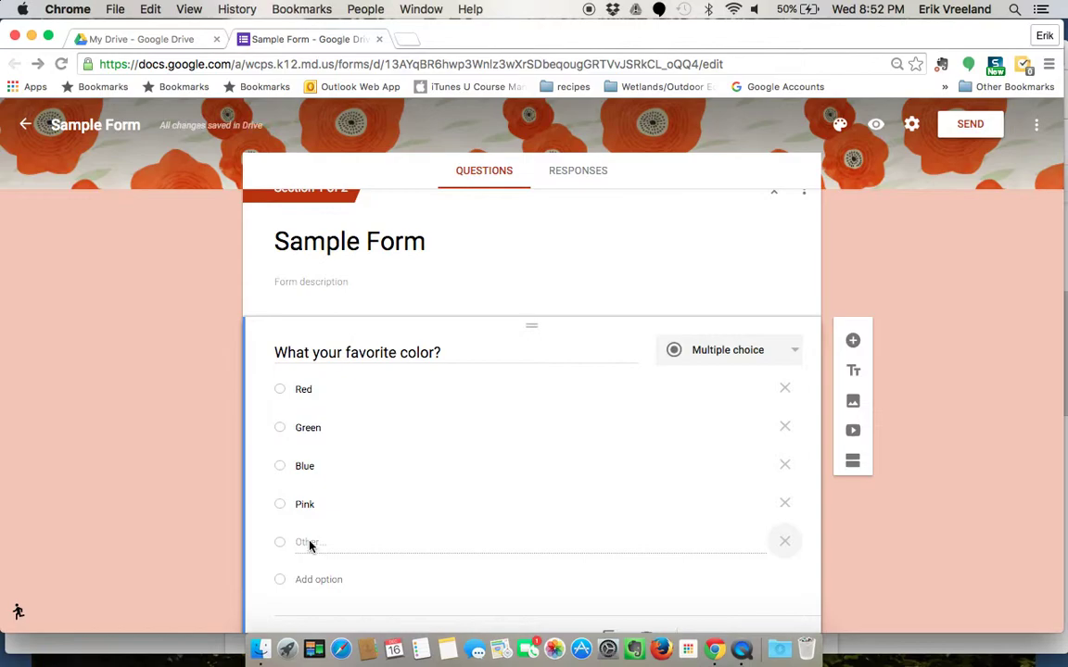
pyautogui.moveTo(519, 466)
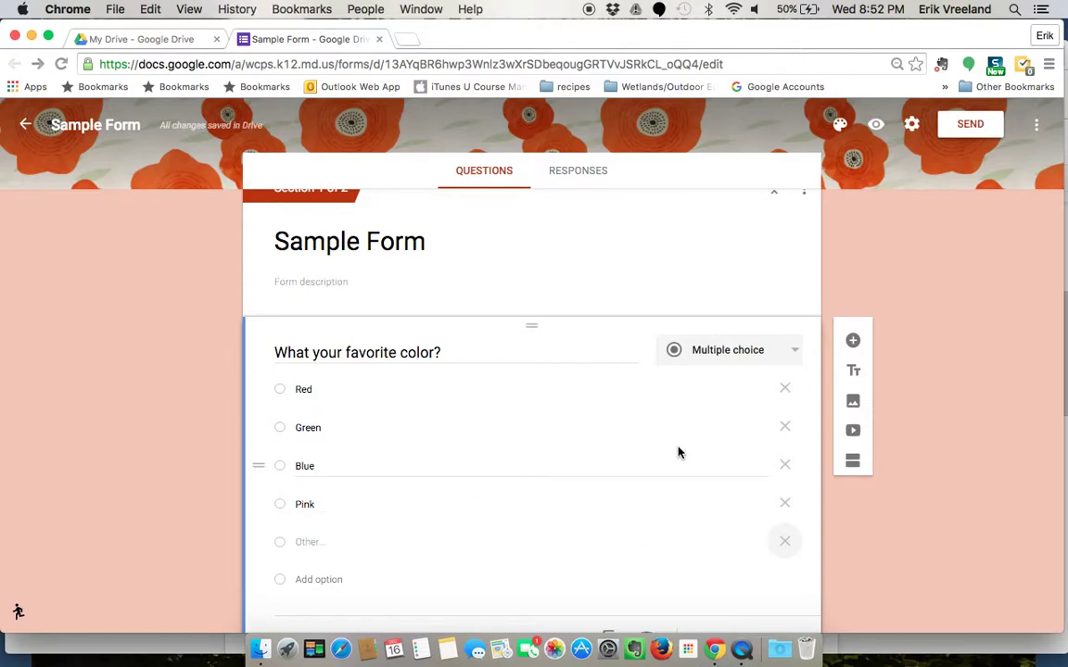
pyautogui.scroll(-1, 760, 453)
pyautogui.scroll(-2, 760, 453)
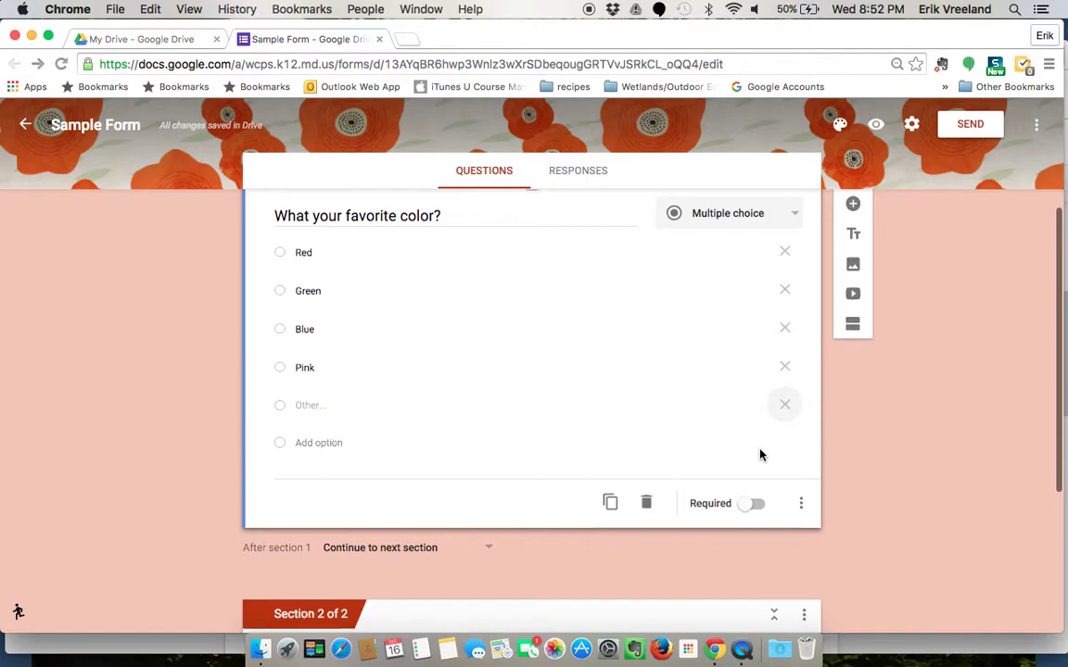
pyautogui.scroll(1, 759, 454)
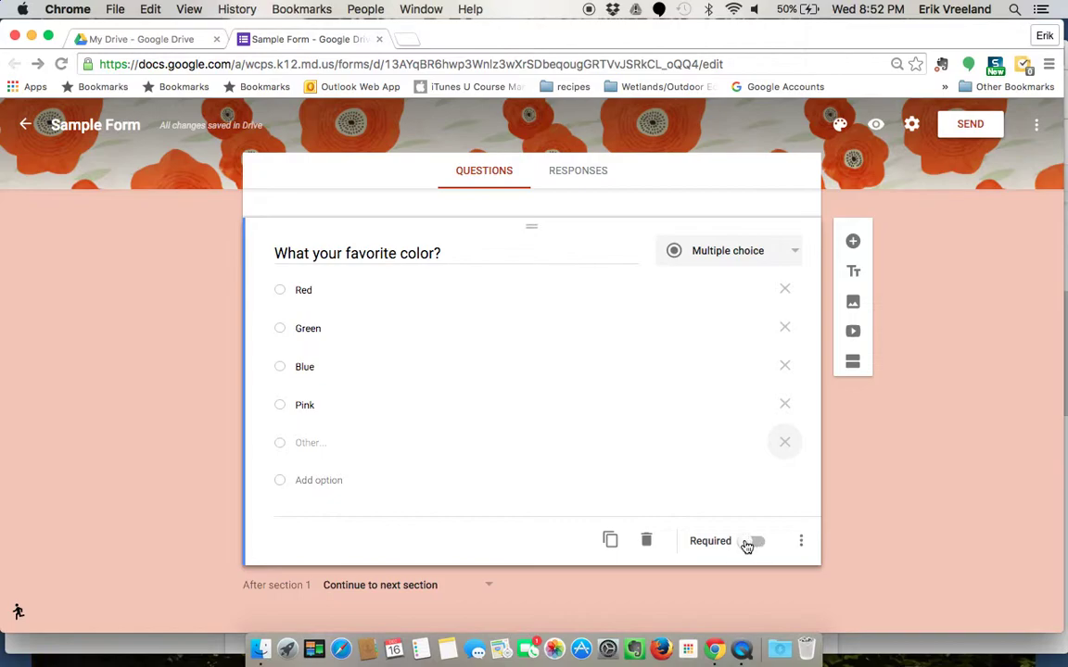
pyautogui.click(747, 545)
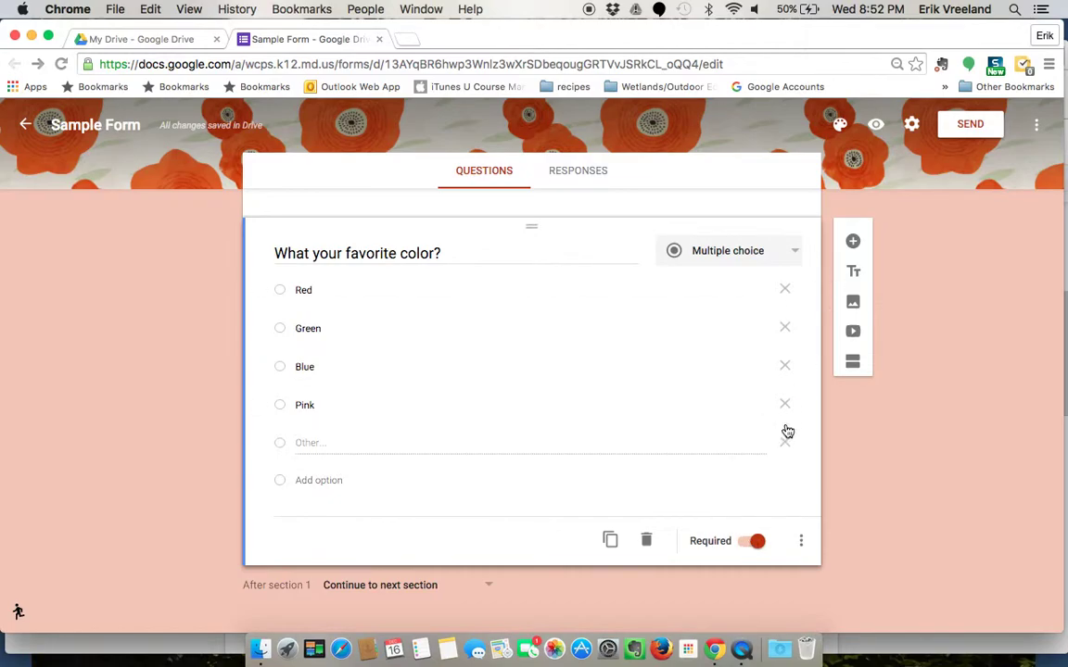
# Add a Short answer question titled 'What month were you born?'.
pyautogui.click(852, 242)
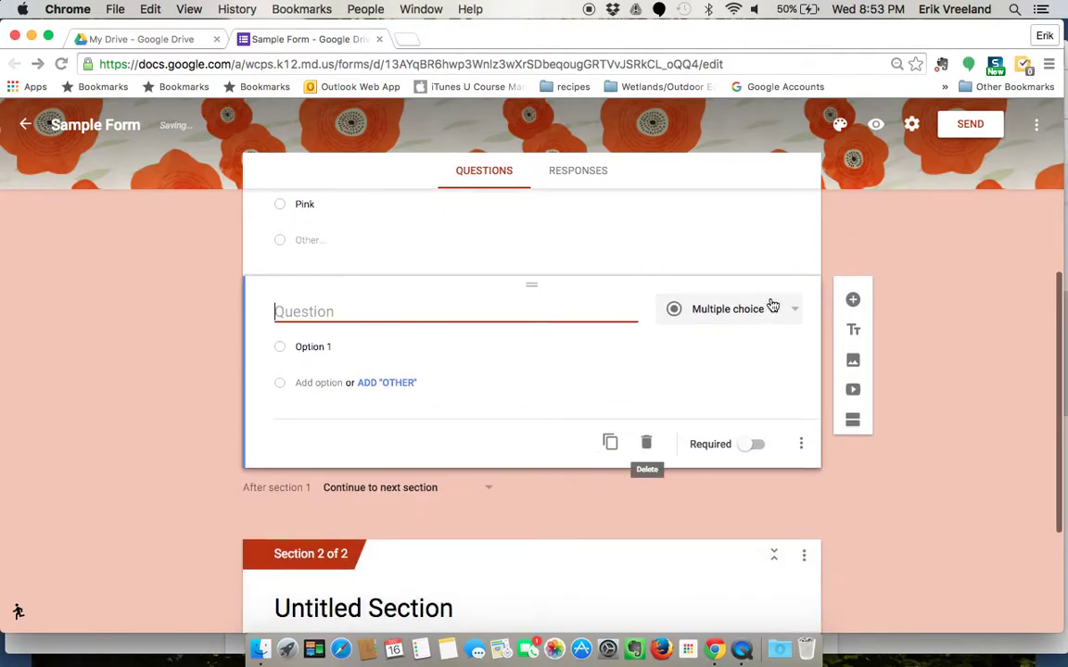
pyautogui.click(778, 308)
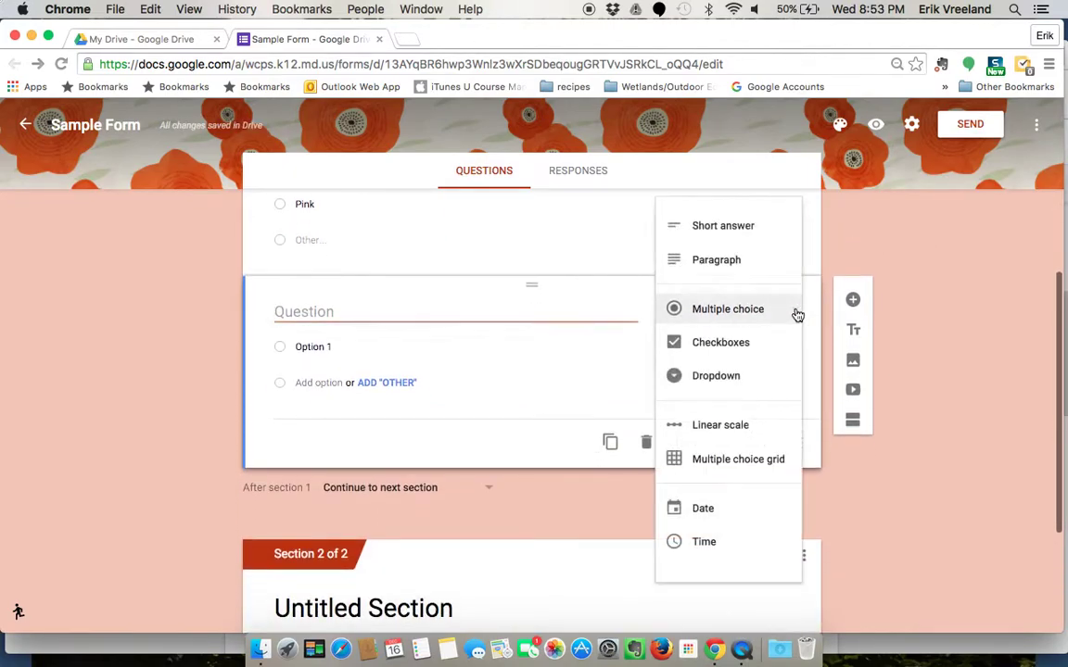
pyautogui.click(709, 230)
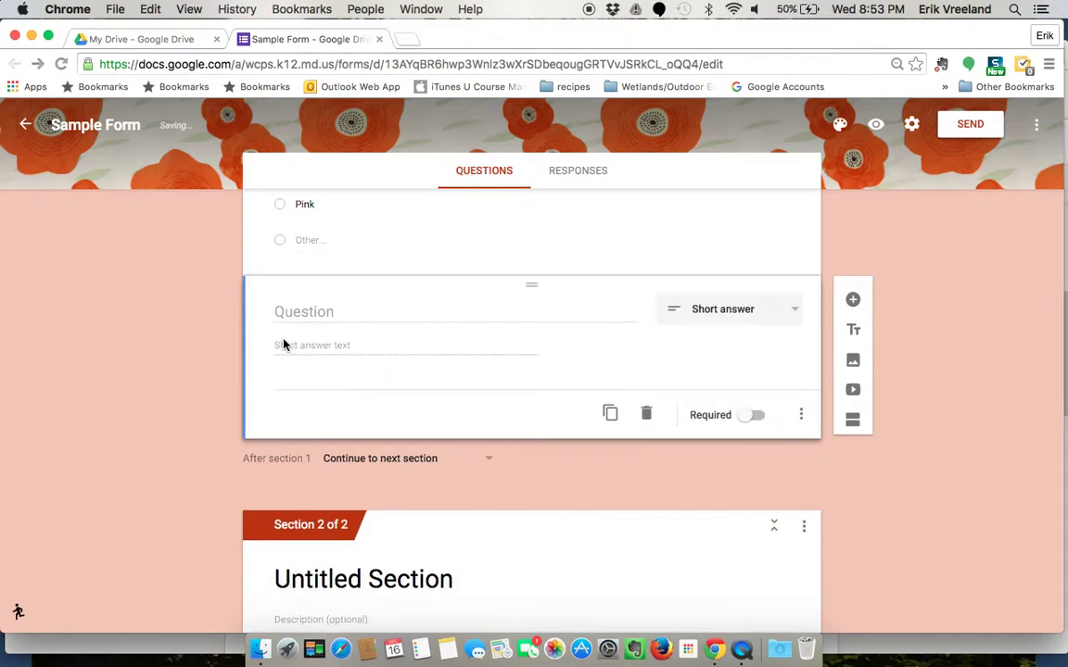
pyautogui.click(296, 314)
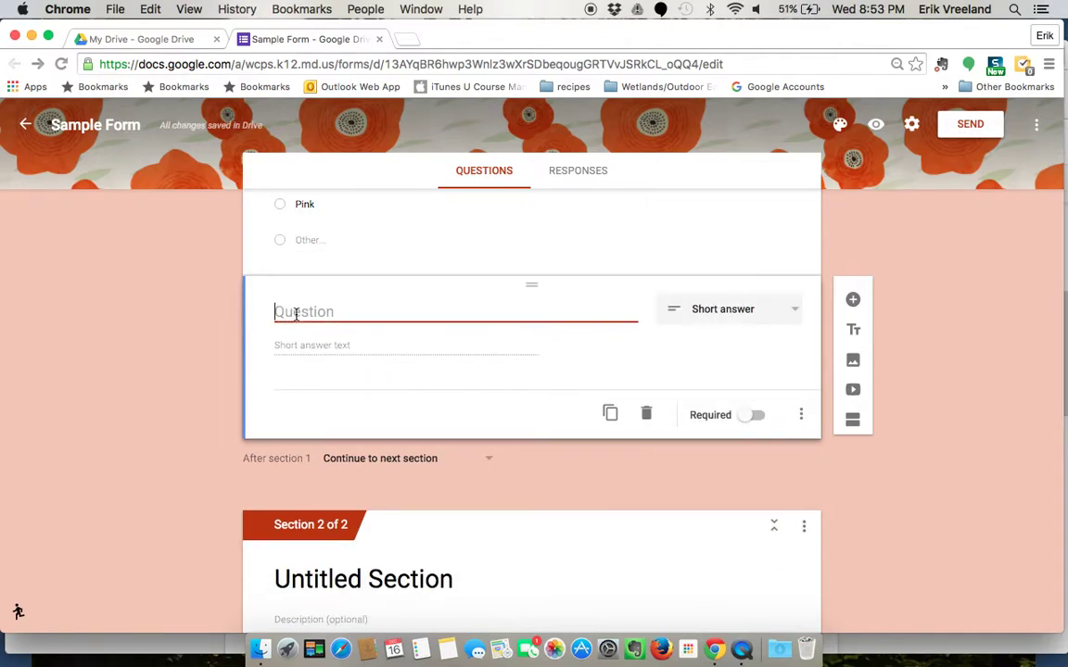
pyautogui.write('What month were you born')
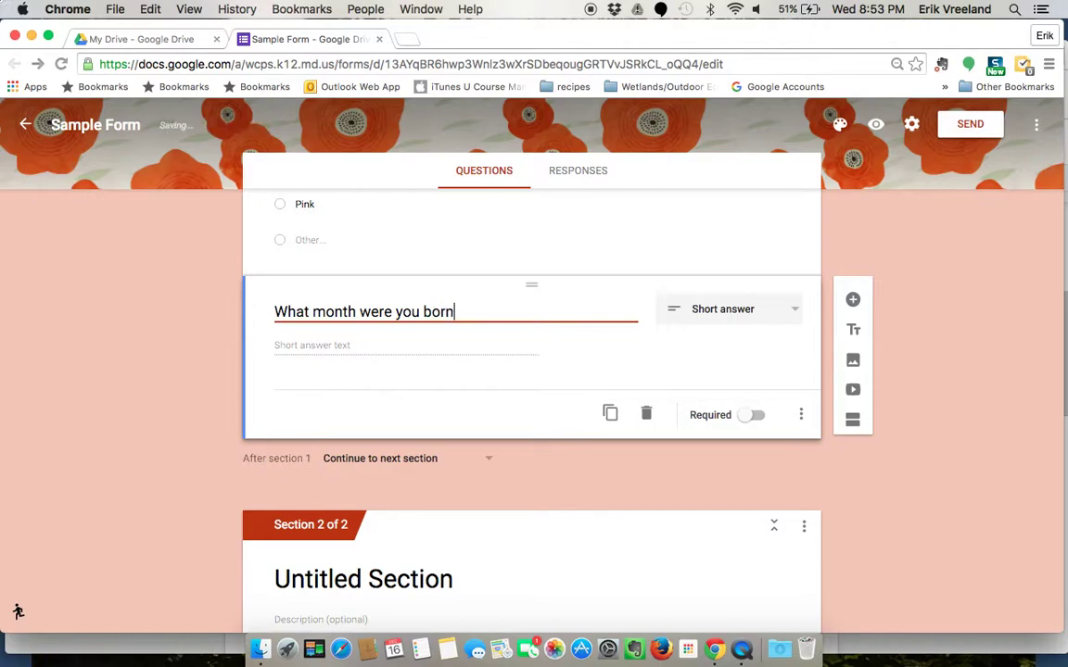
pyautogui.write('?')
# Add a Paragraph question titled 'What is your favorite season? Explain why.'.
pyautogui.click(853, 300)
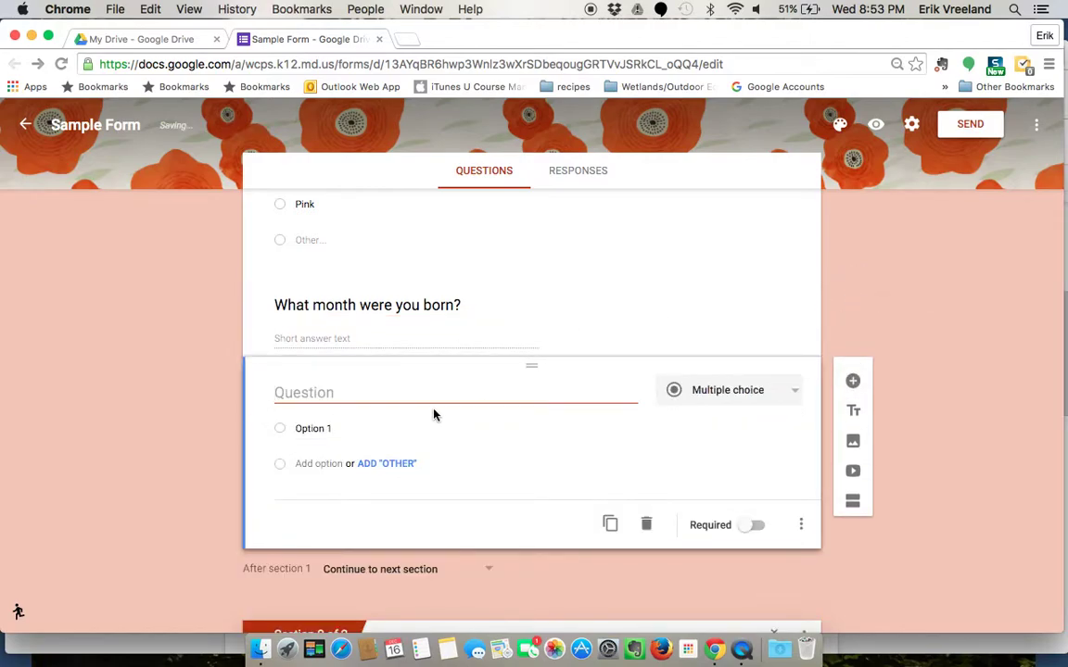
pyautogui.click(786, 391)
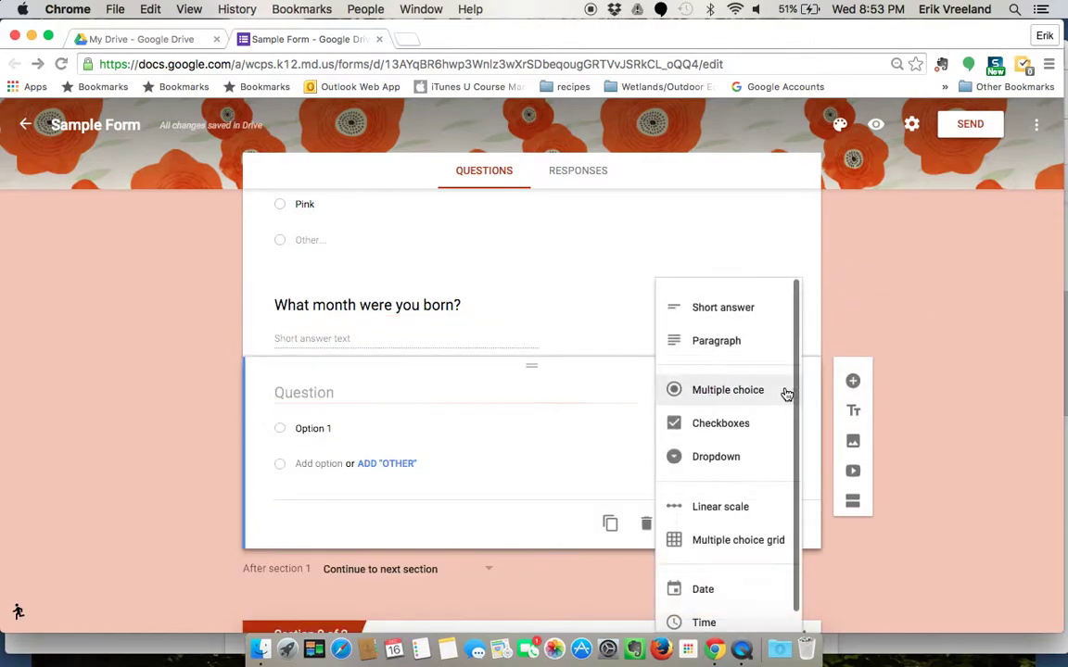
pyautogui.click(717, 341)
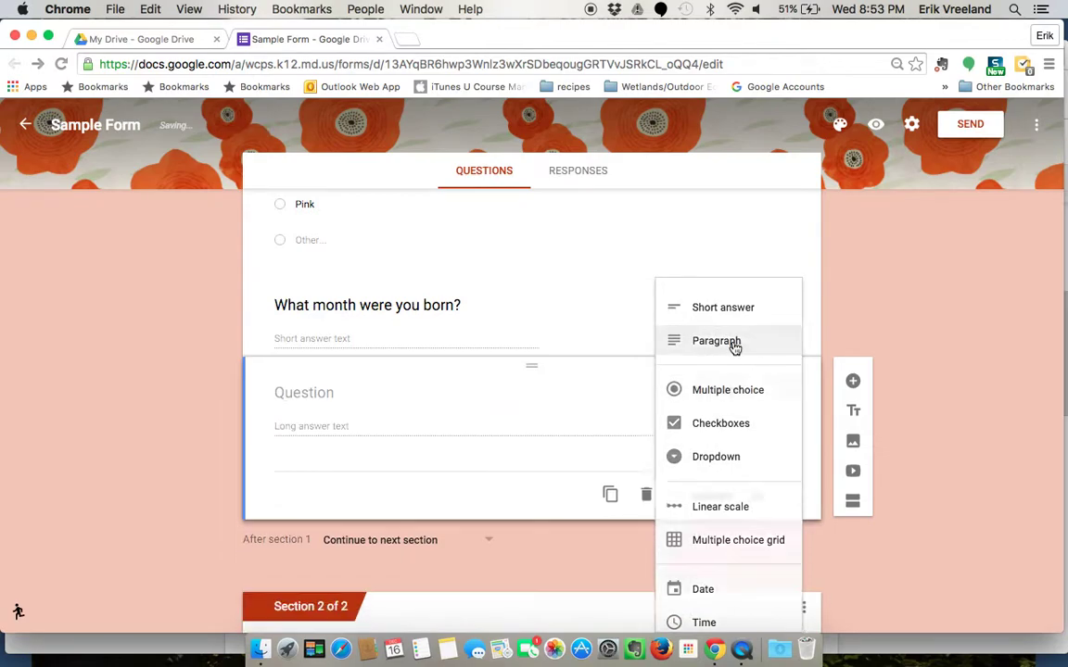
pyautogui.click(306, 400)
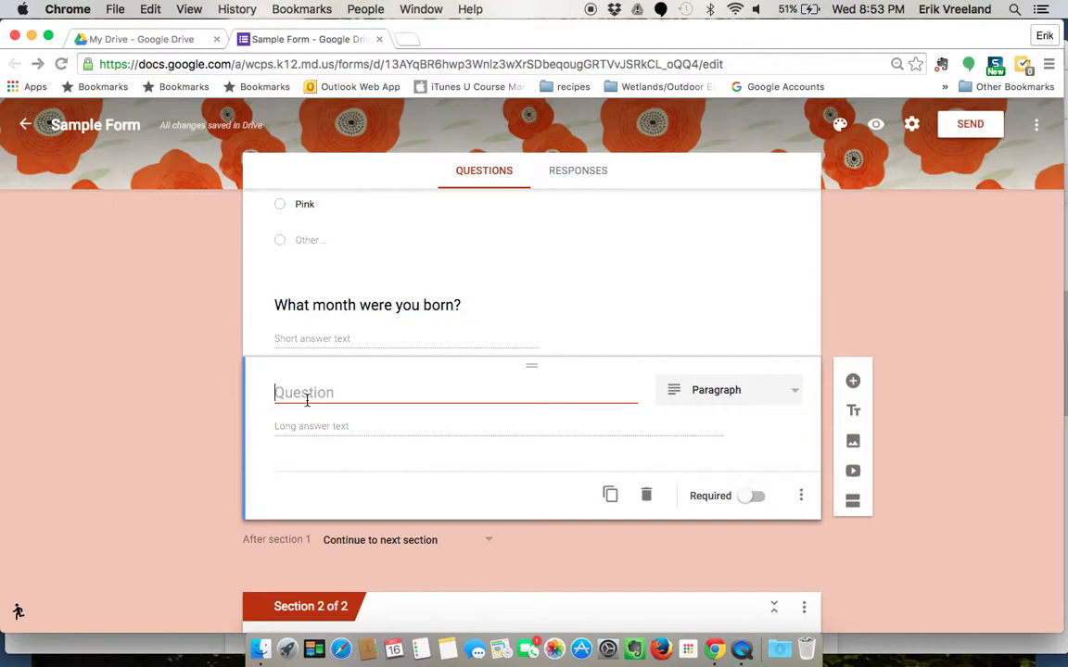
pyautogui.write('What is your favorite season')
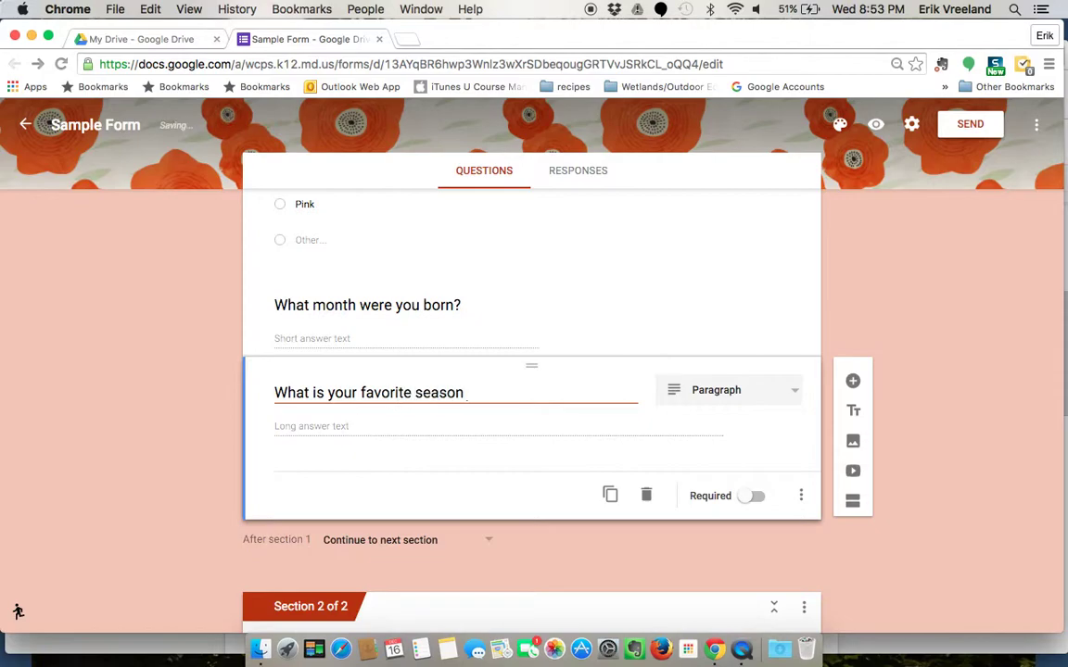
pyautogui.write('? Explain why')
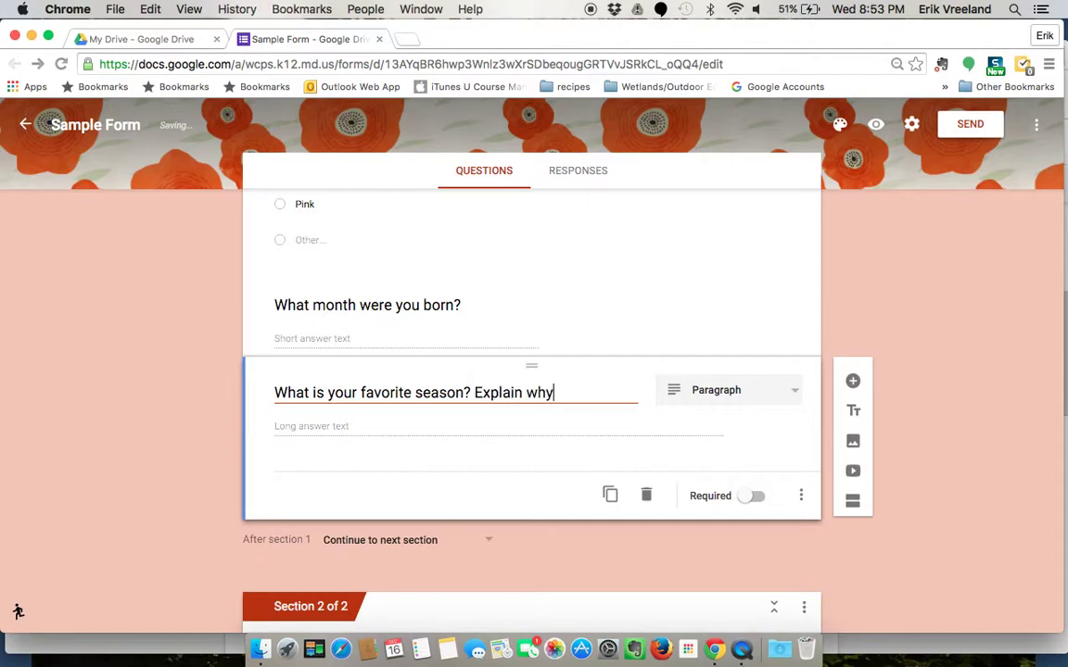
pyautogui.write('.')
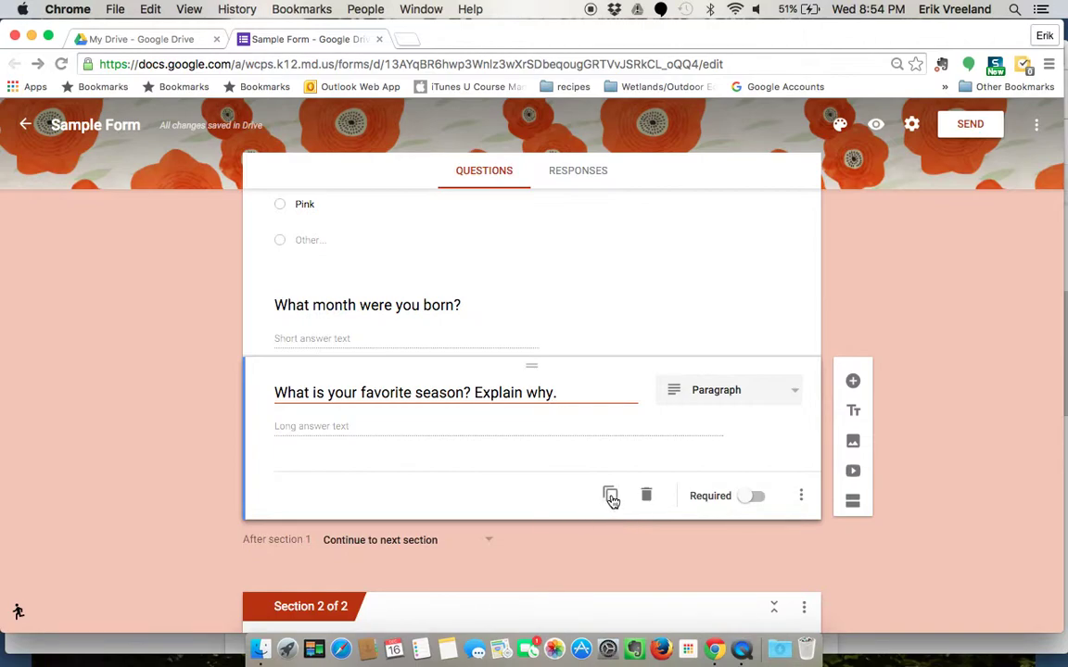
# Duplicate the season question and retitle the copy 'What is your favorite animal? Explain why.'.
pyautogui.click(611, 499)
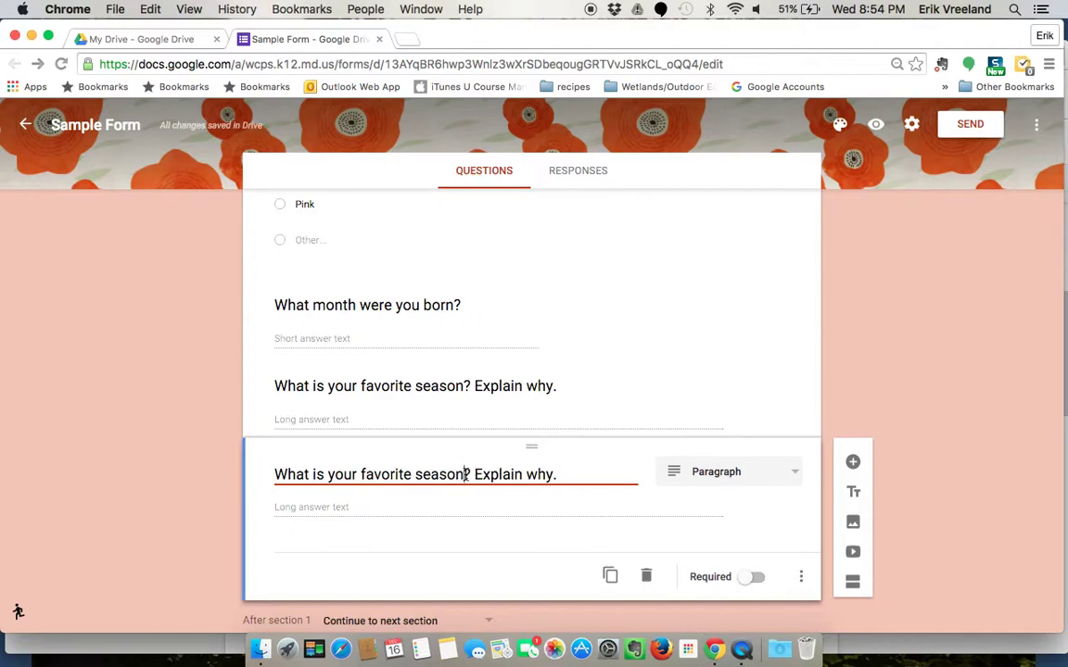
pyautogui.press('BackSpace')
pyautogui.press('BackSpace')
pyautogui.press('BackSpace')
pyautogui.press('BackSpace')
pyautogui.press('BackSpace')
pyautogui.press('BackSpace')
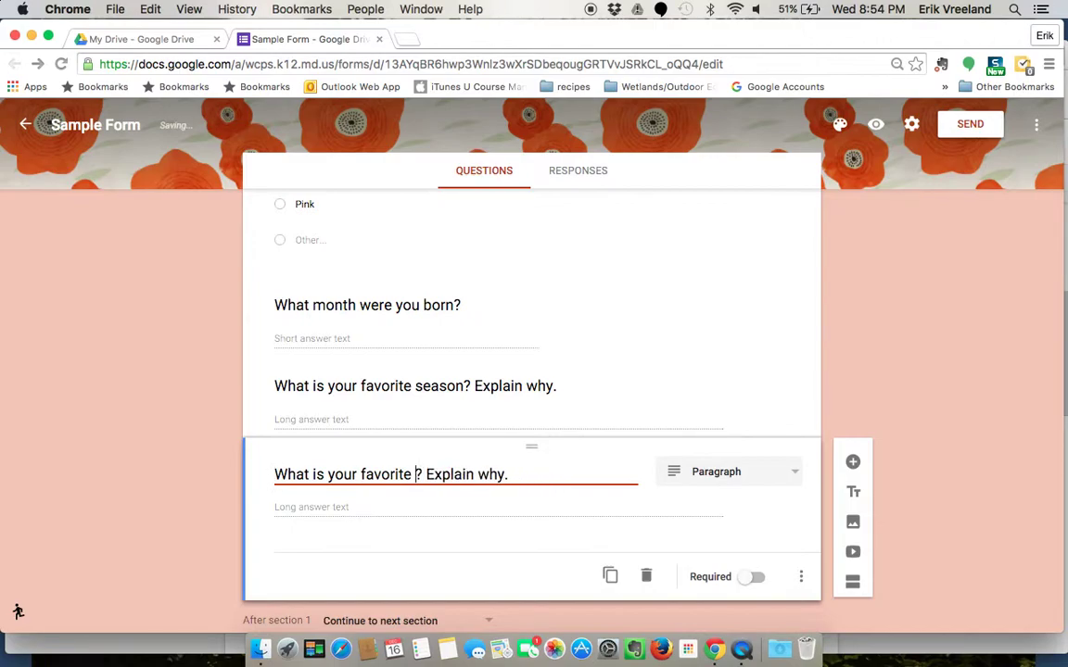
pyautogui.write('animal')
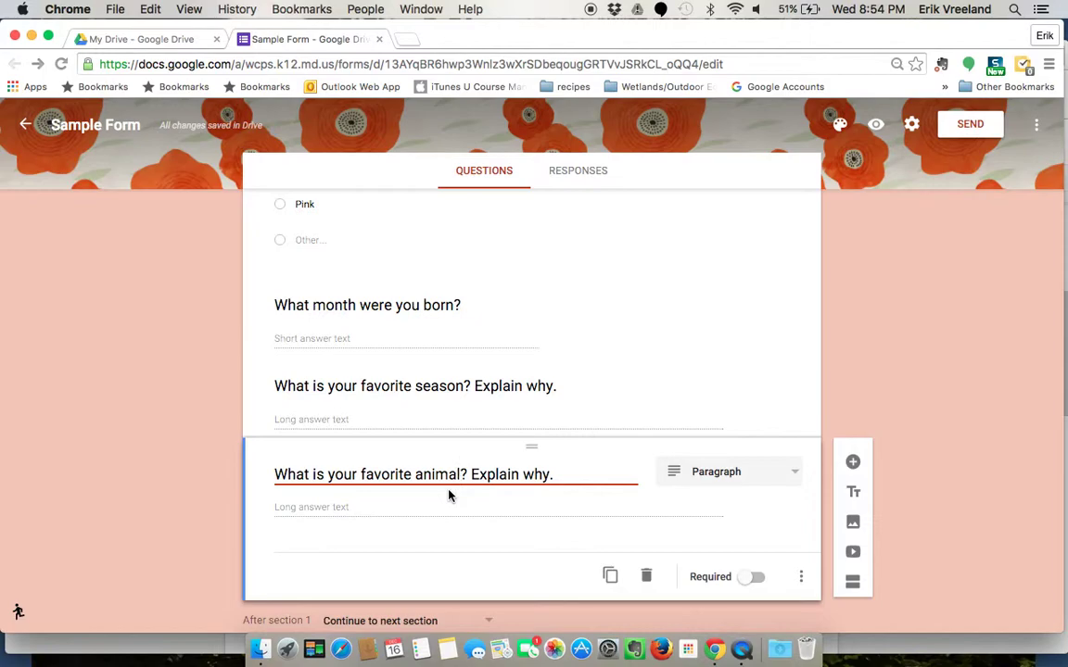
pyautogui.scroll(-1, 828, 505)
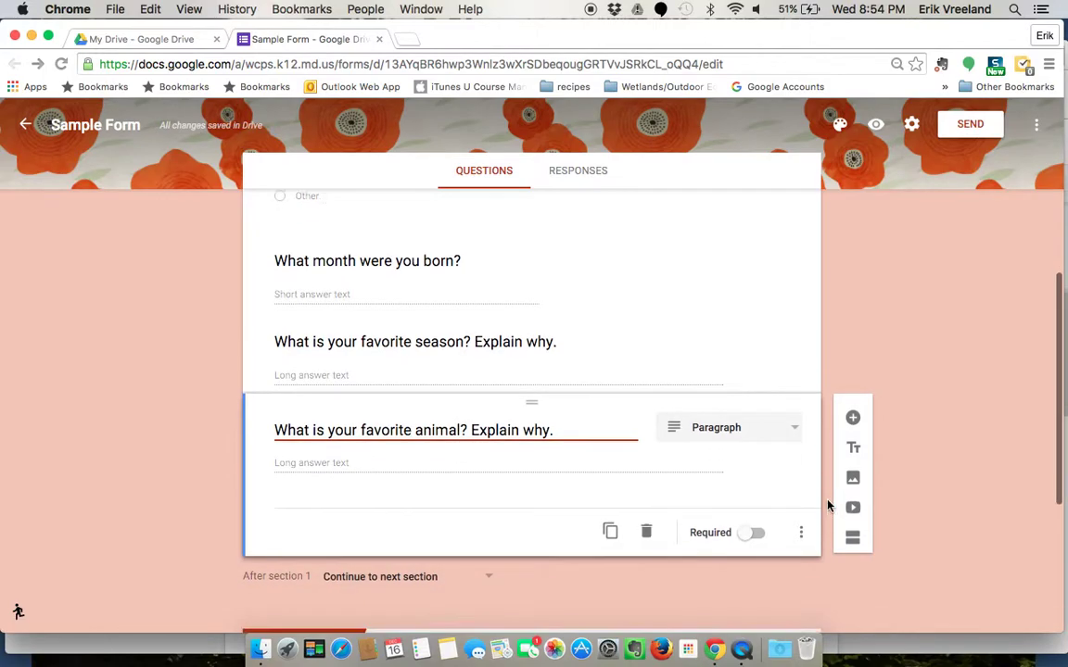
# Add a Checkboxes question titled 'Which of the following do you like to eat?'.
pyautogui.click(853, 412)
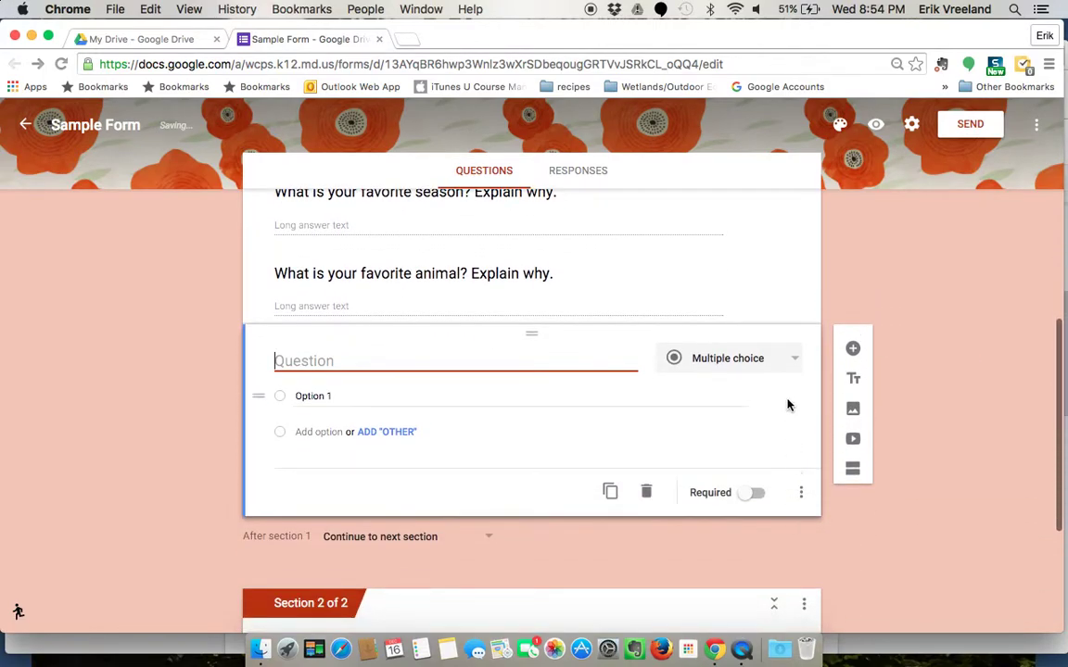
pyautogui.click(785, 366)
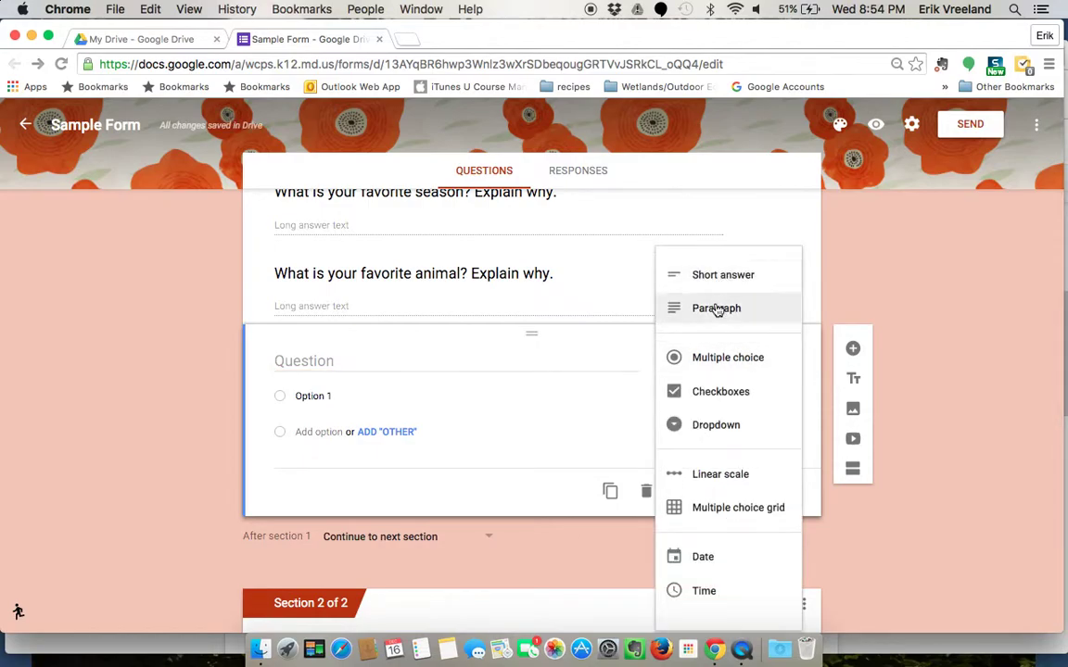
pyautogui.click(739, 398)
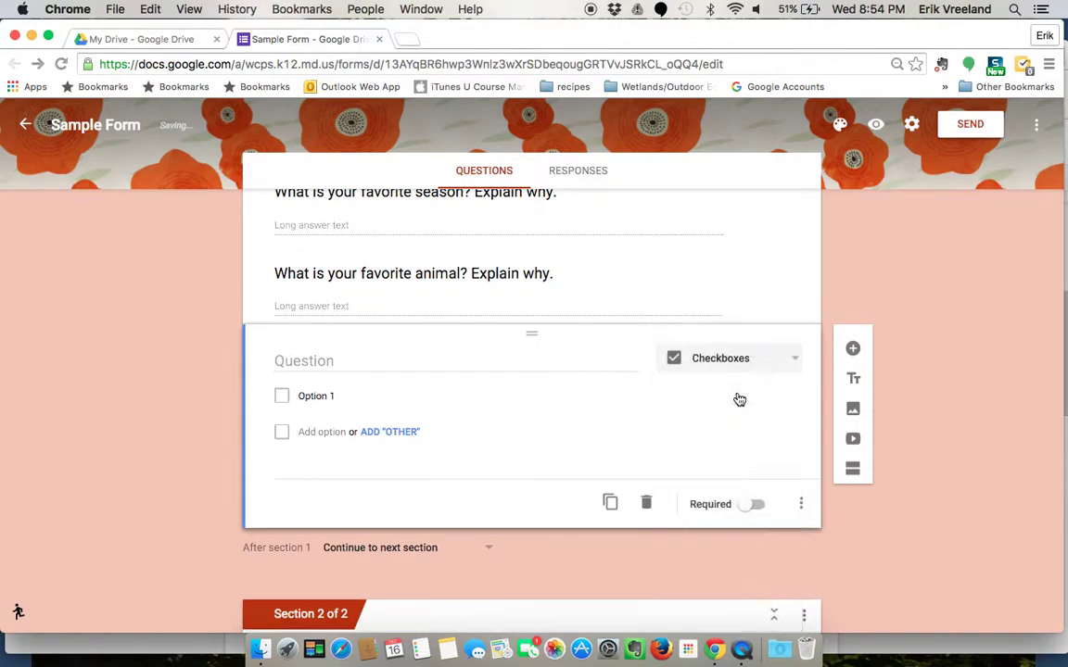
pyautogui.click(305, 362)
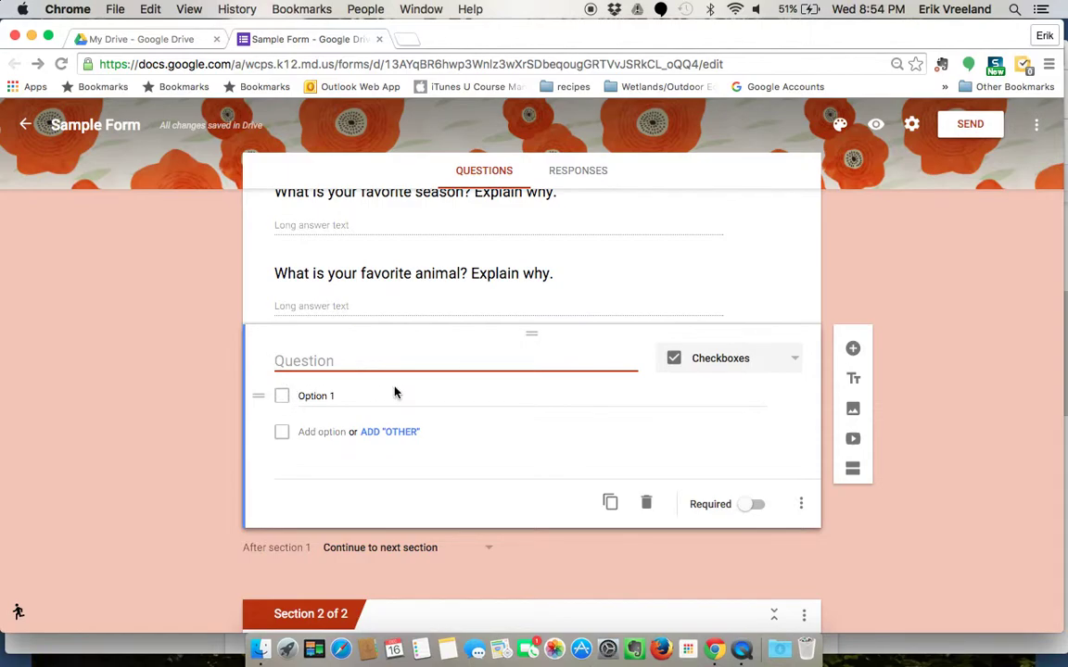
pyautogui.write('Which of the following do you like to eat')
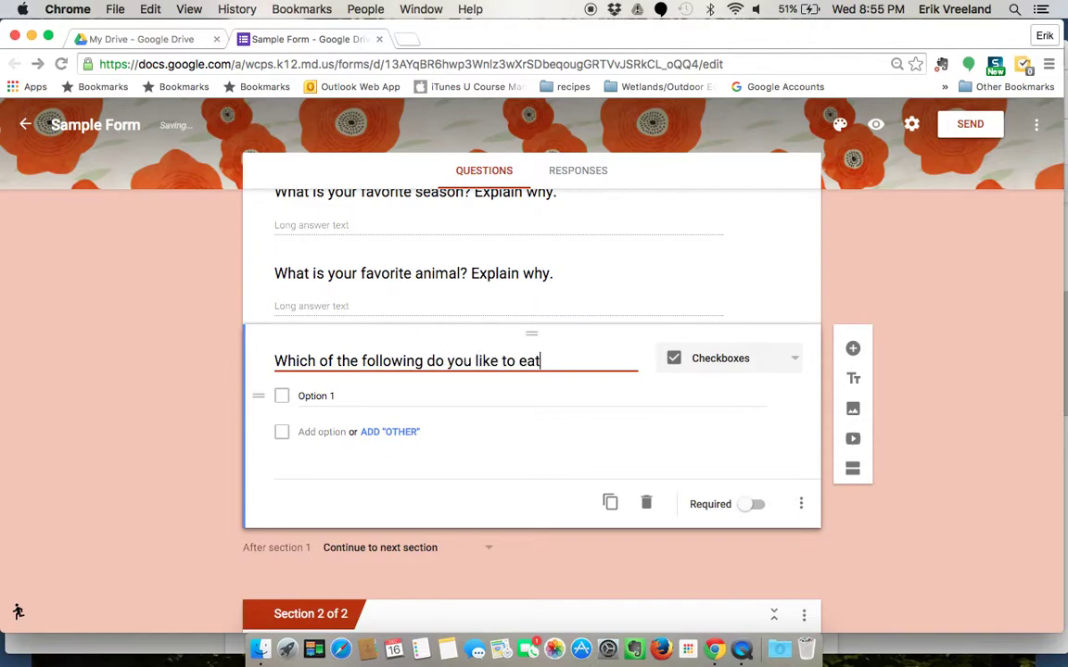
pyautogui.write('?')
# Enter the choices Hot dogs, Hamburgers and Salad.
pyautogui.click(321, 397)
pyautogui.write('Hot dogs')
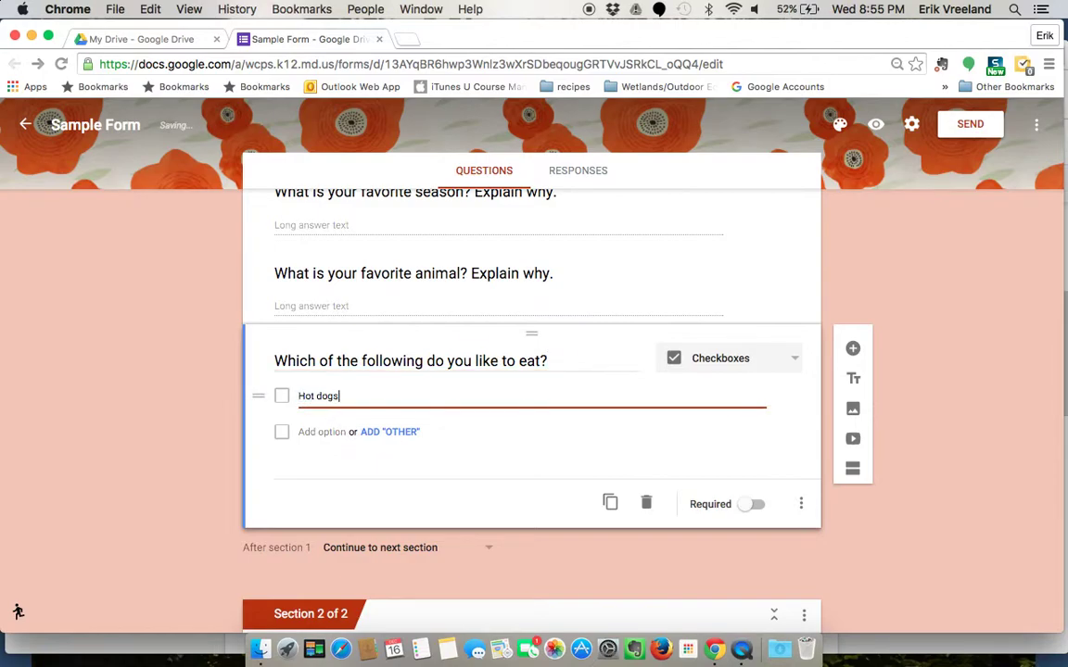
pyautogui.press('Tab')
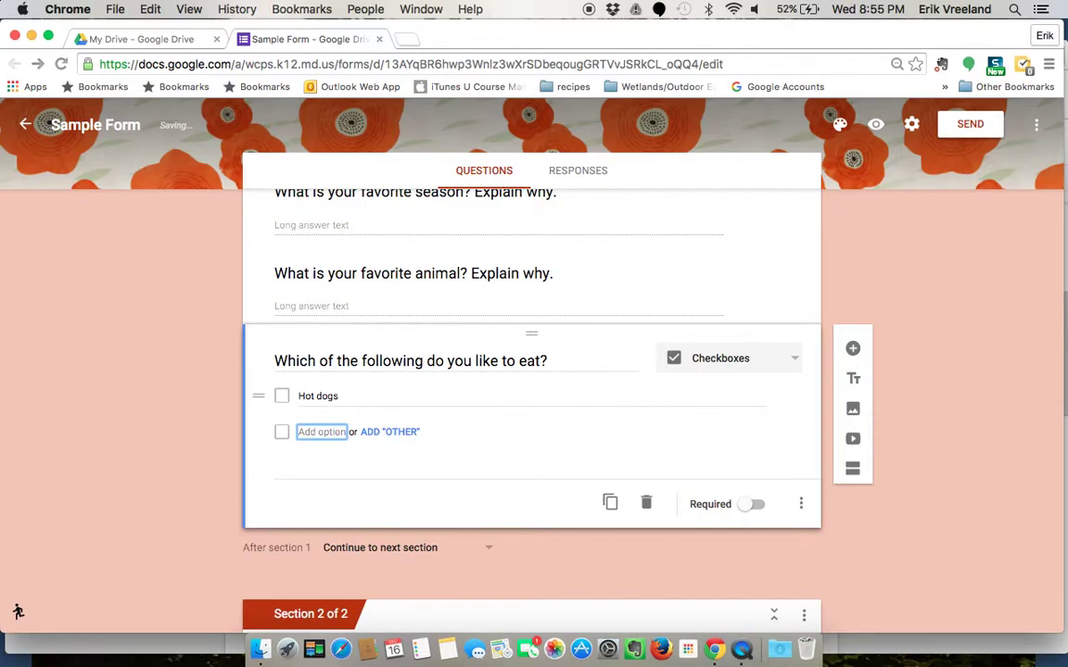
pyautogui.click(310, 433)
pyautogui.write('Hamburger')
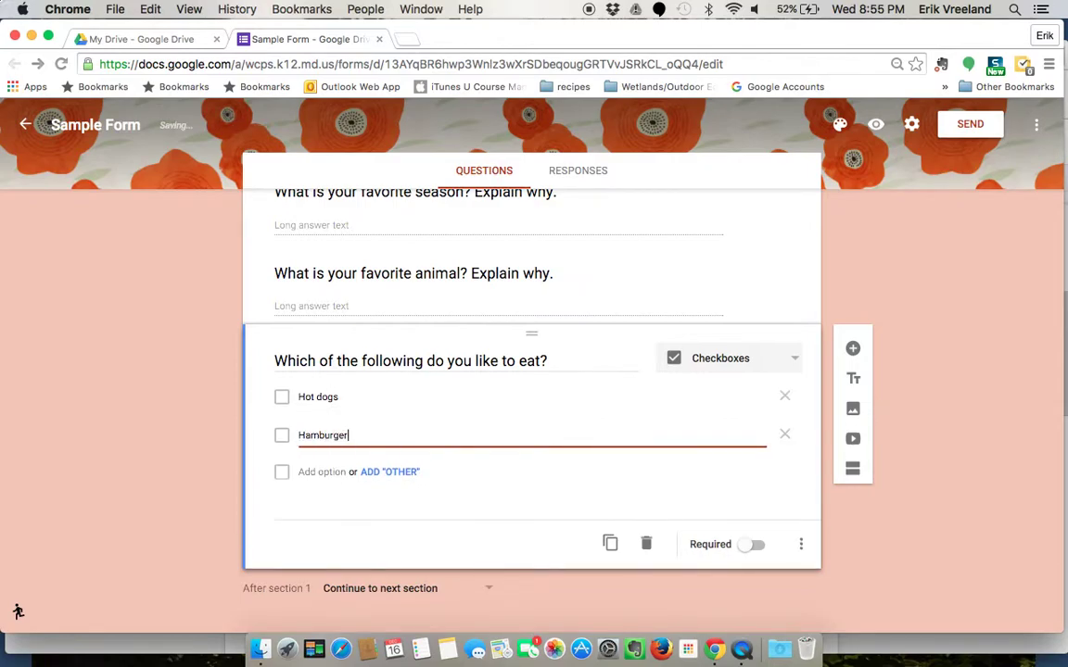
pyautogui.write('s')
pyautogui.click(309, 472)
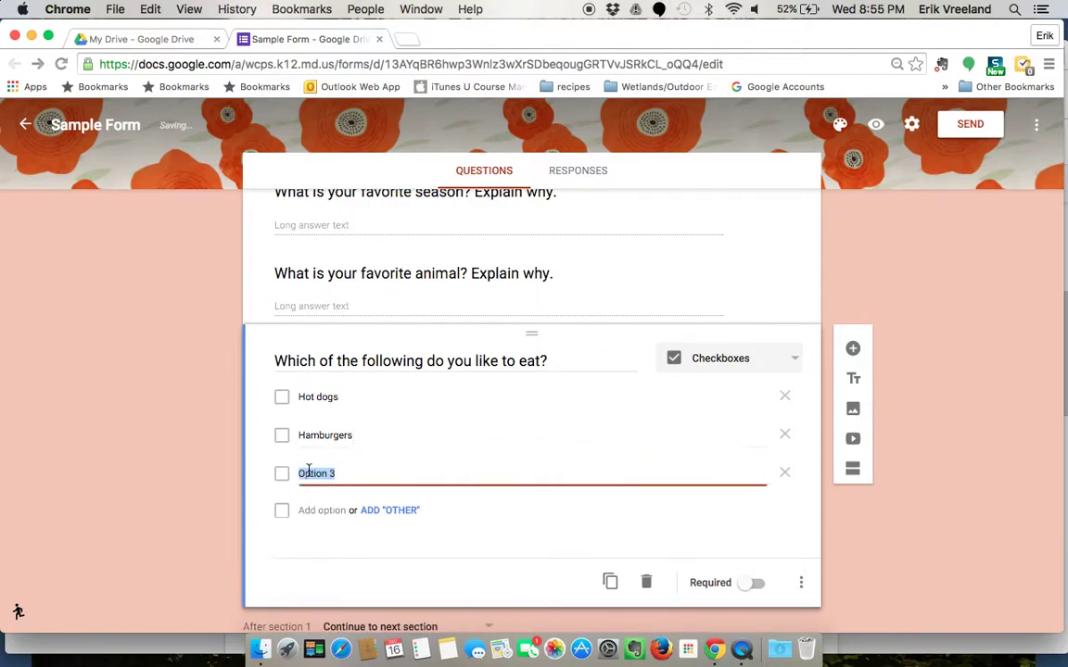
pyautogui.write('Salad')
pyautogui.click(317, 510)
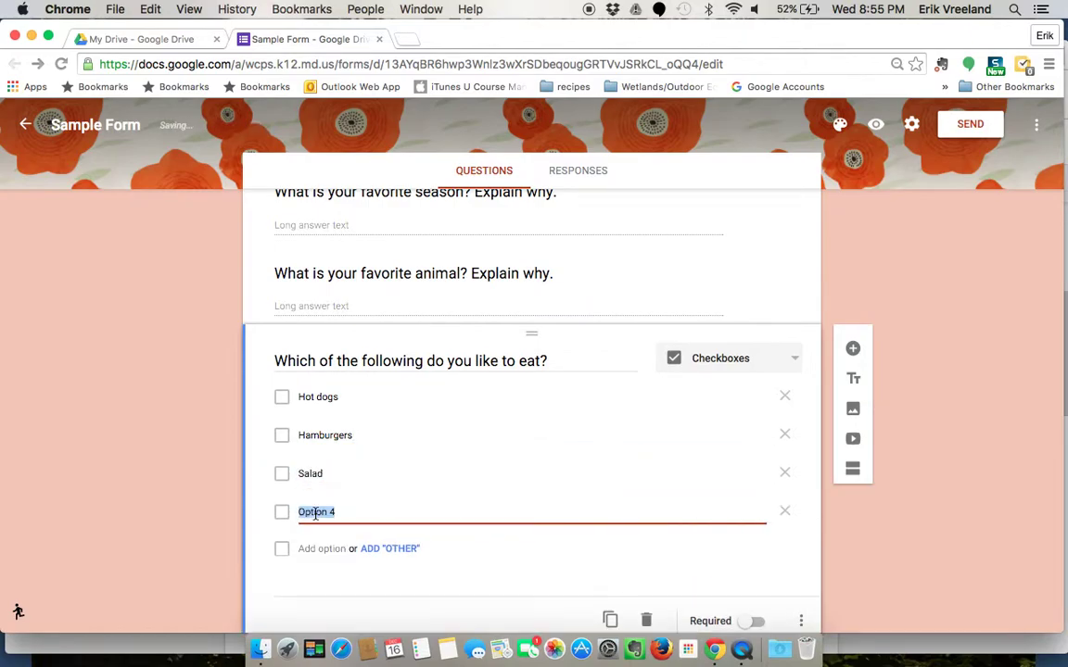
# Add an Other choice, remove the empty fourth option, and make the question required.
pyautogui.click(372, 550)
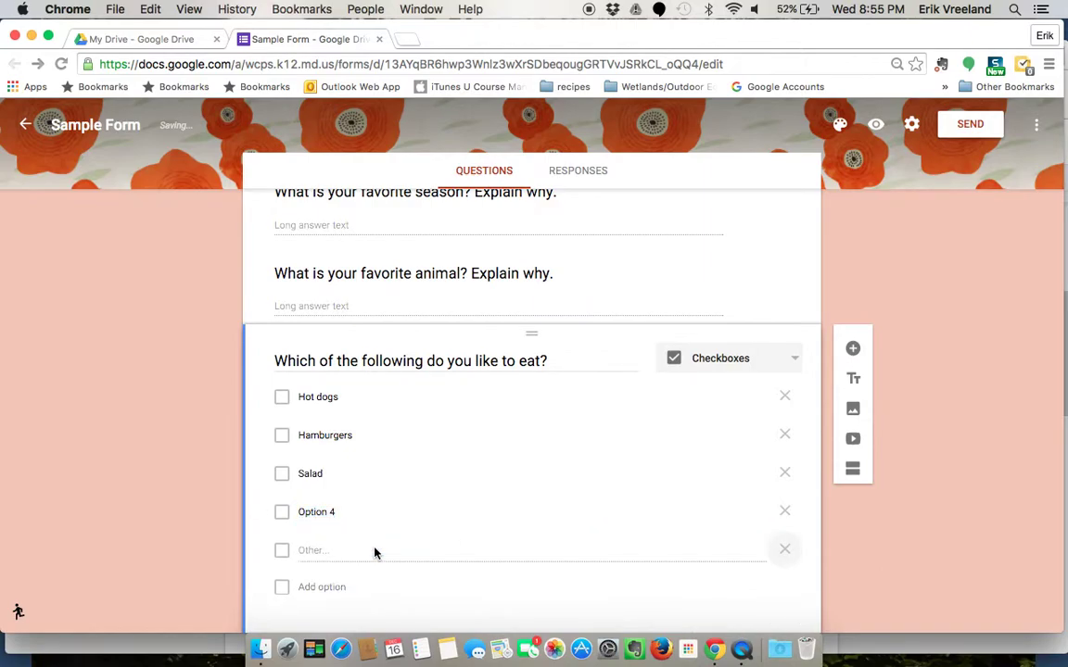
pyautogui.click(784, 511)
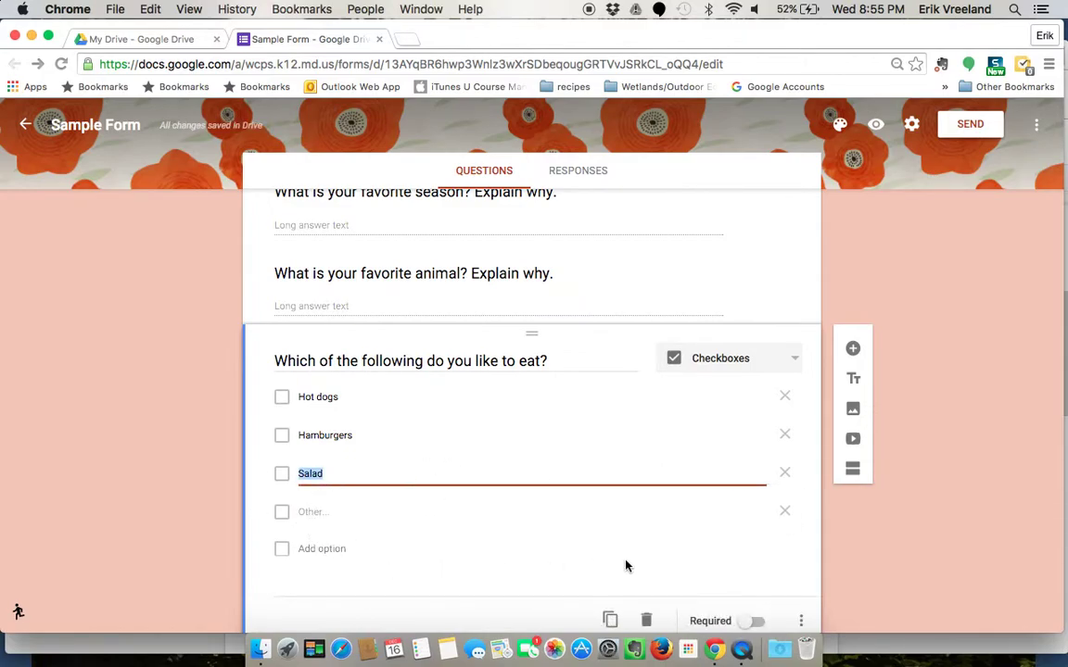
pyautogui.scroll(-1, 626, 566)
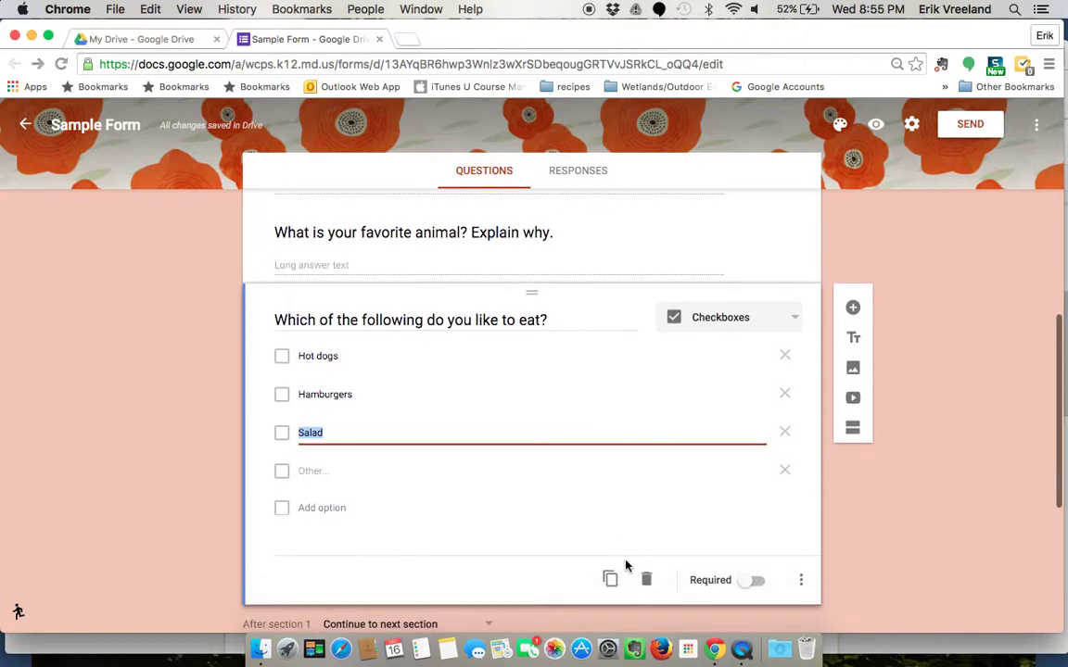
pyautogui.click(752, 582)
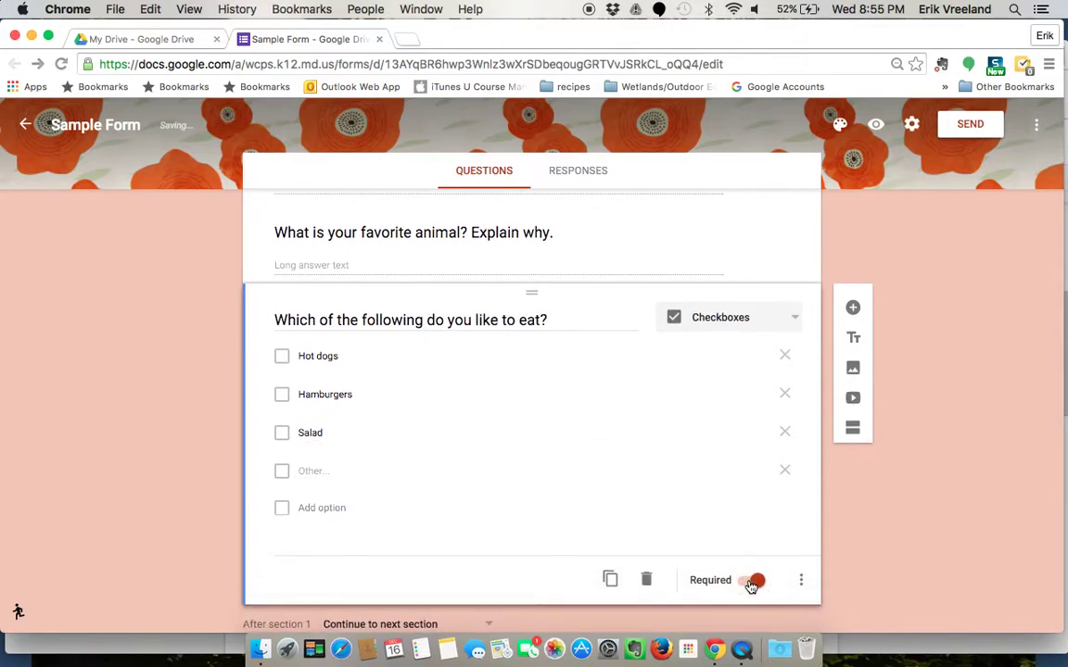
pyautogui.scroll(-1, 751, 584)
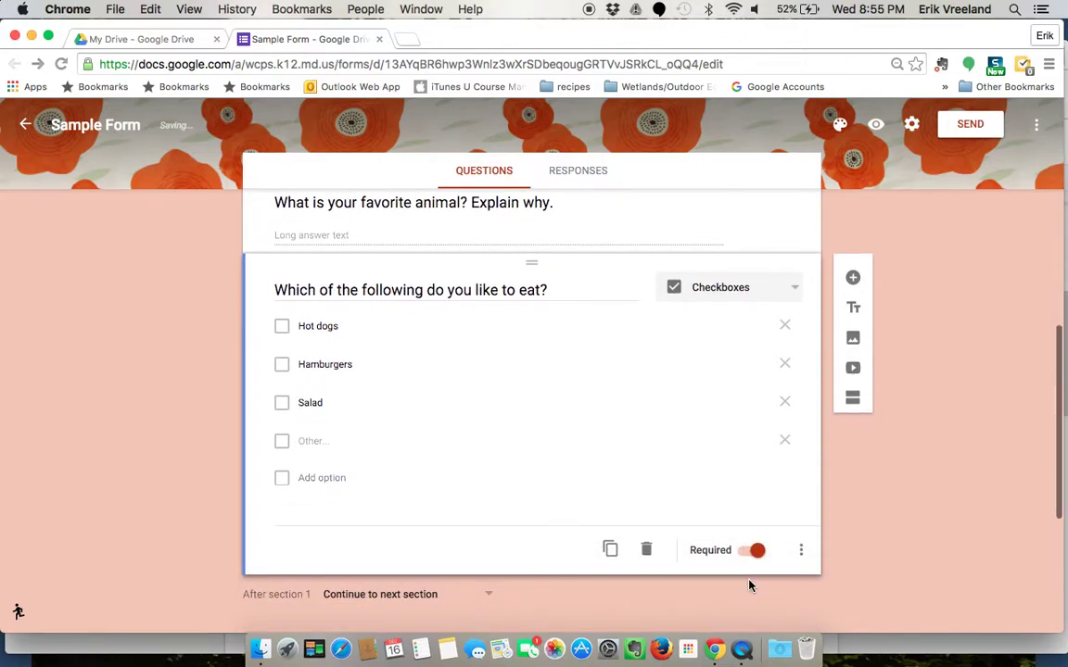
# Add a Dropdown question asking how many guests will be attending.
pyautogui.click(852, 278)
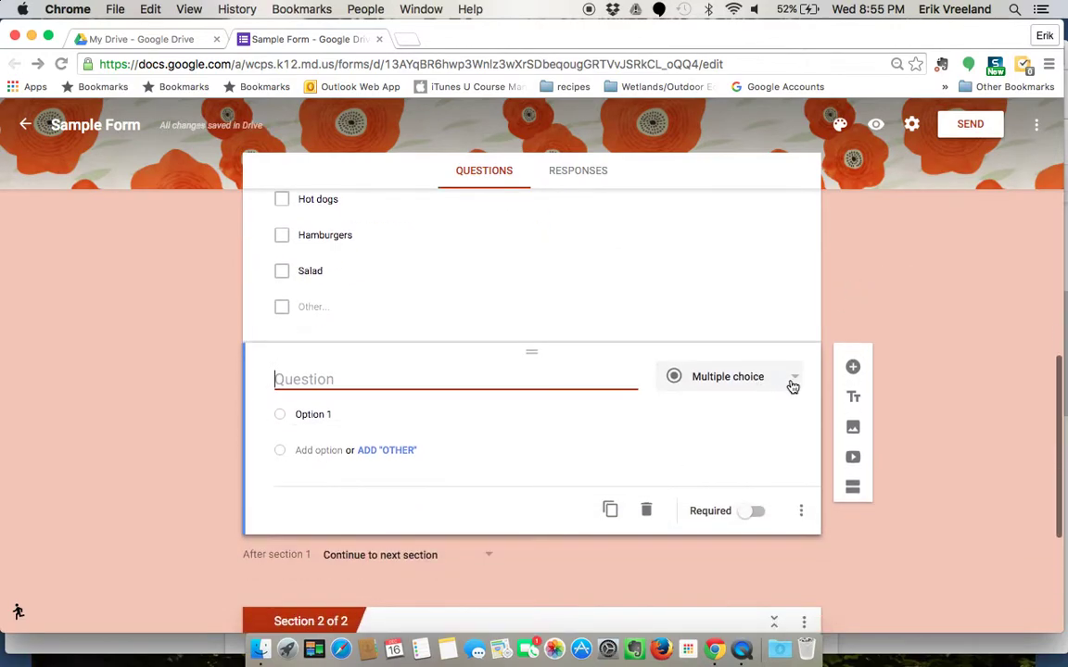
pyautogui.click(792, 382)
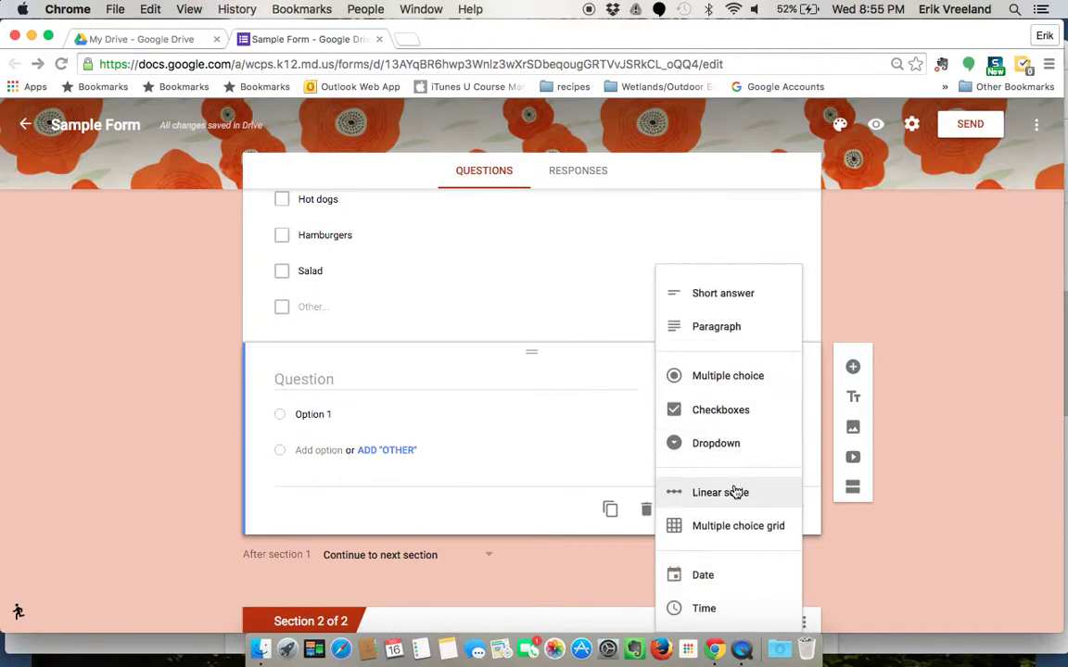
pyautogui.click(711, 444)
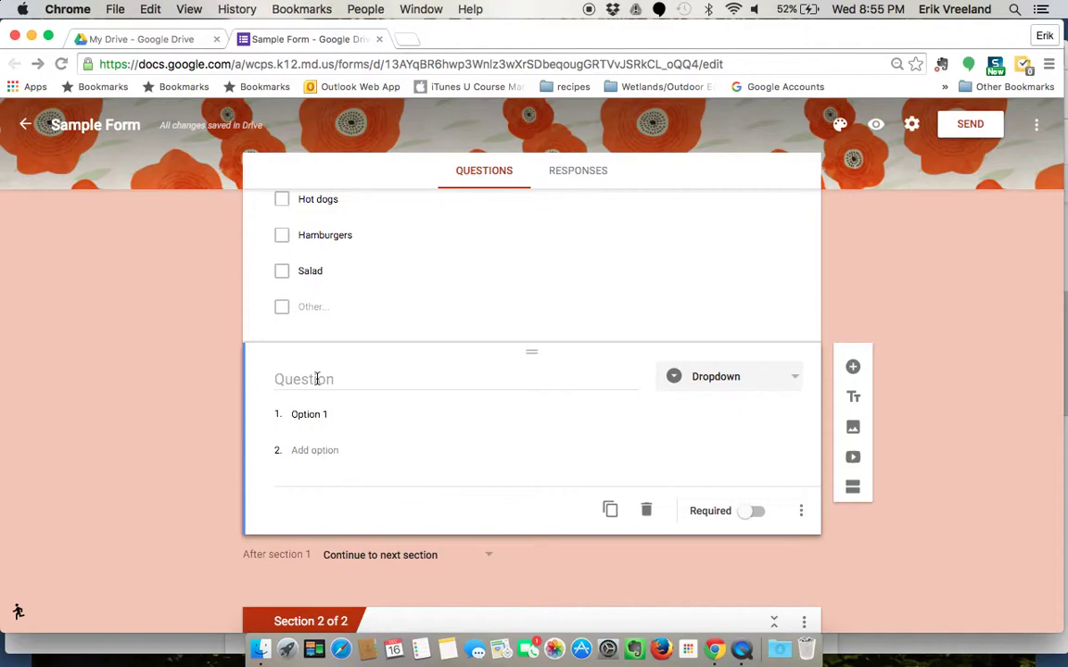
pyautogui.click(316, 379)
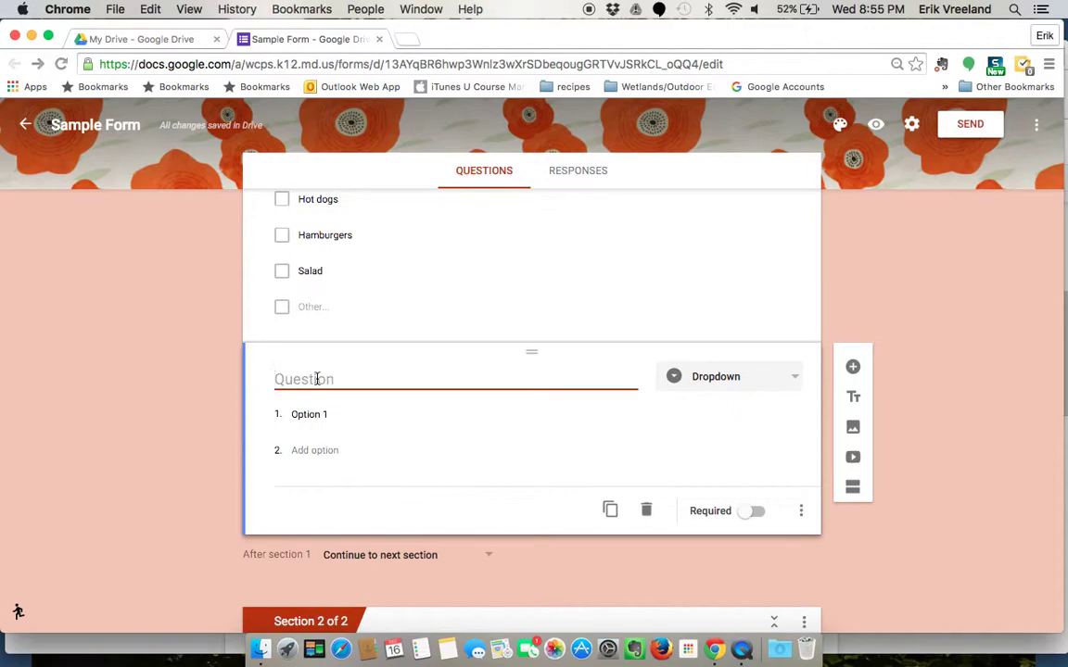
pyautogui.write('Pick')
pyautogui.press('BackSpace')
pyautogui.press('BackSpace')
pyautogui.press('BackSpace')
pyautogui.press('BackSpace')
pyautogui.write('Tell')
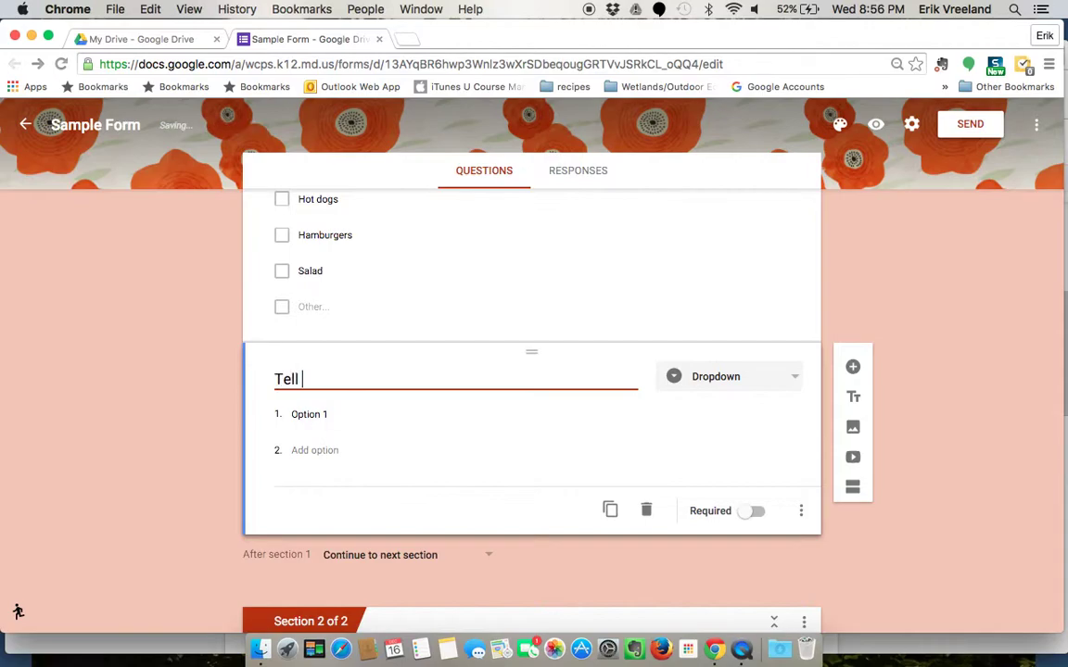
pyautogui.write('us how many')
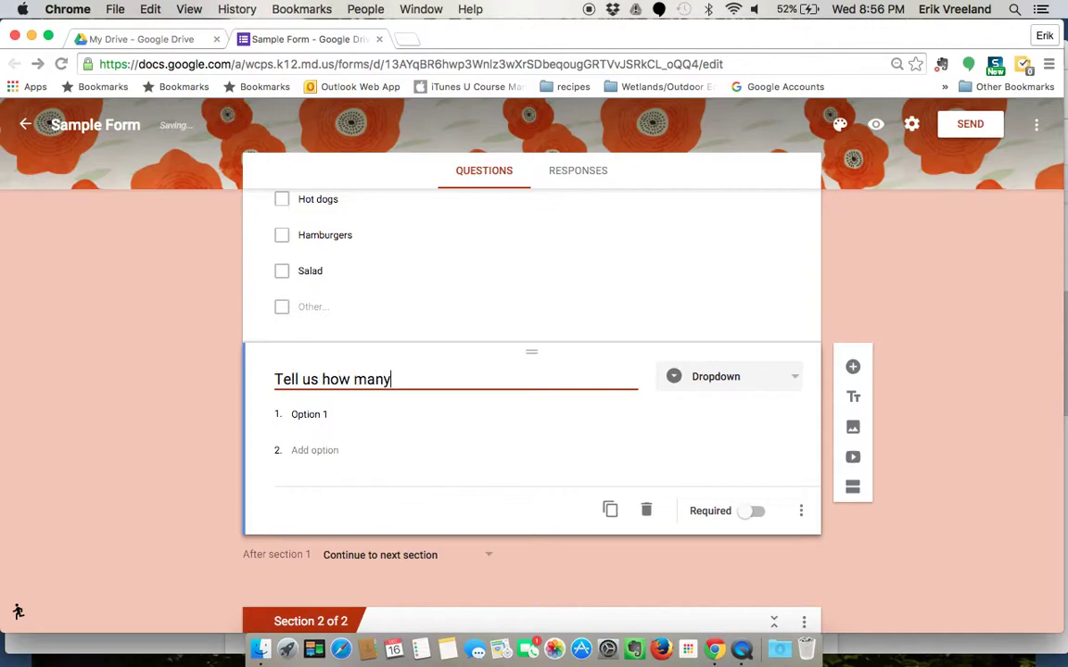
pyautogui.write(' guest')
pyautogui.write('will b')
pyautogui.press('BackSpace')
pyautogui.press('BackSpace')
pyautogui.press('BackSpace')
pyautogui.write('l be attending.')
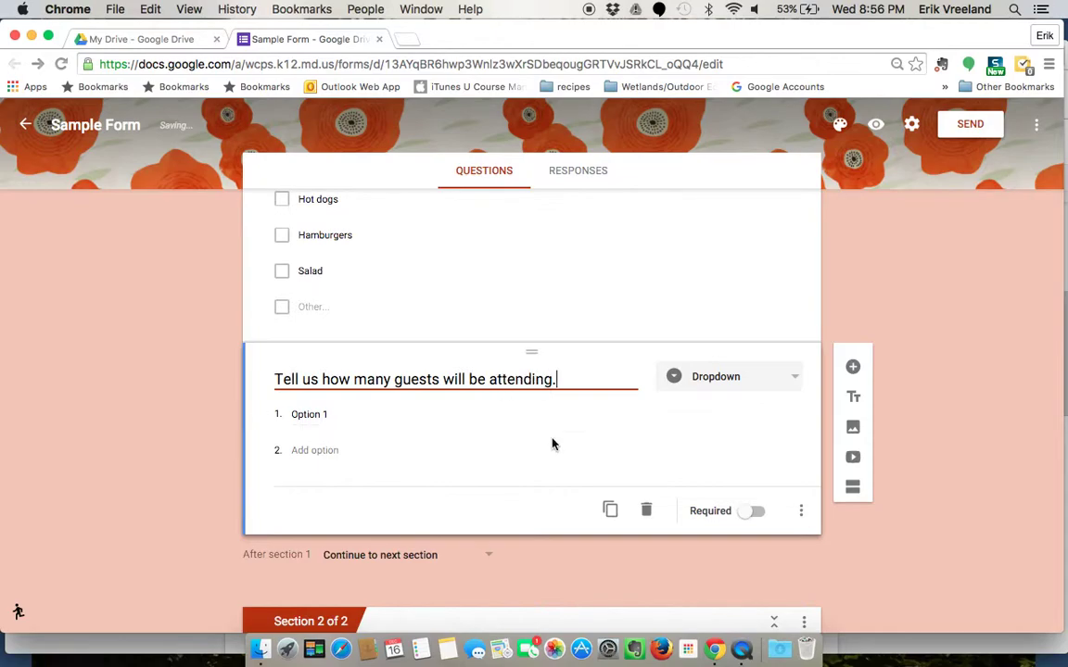
# Give the guest dropdown the choices 1, 2, 3 and '4 or more'.
pyautogui.click(309, 414)
pyautogui.write('1')
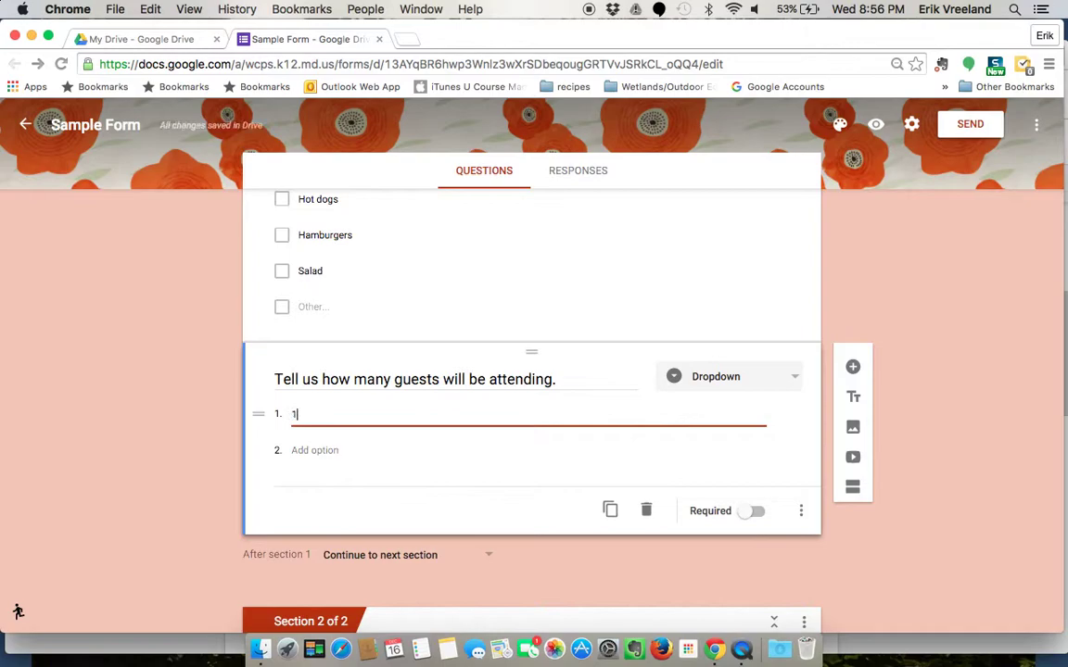
pyautogui.click(310, 449)
pyautogui.write('2')
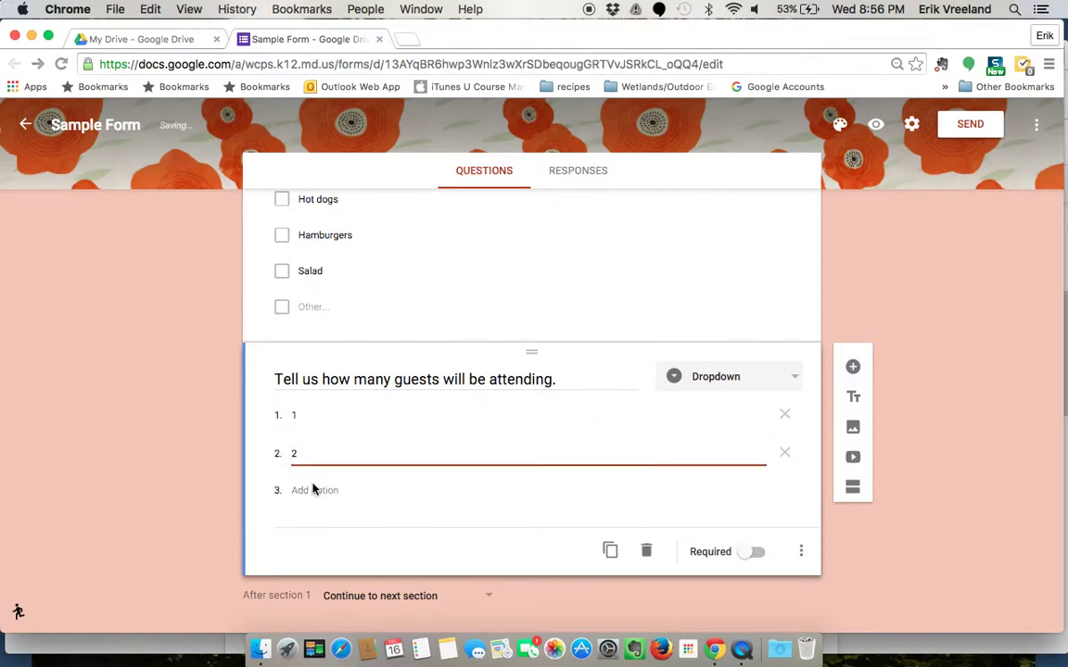
pyautogui.click(311, 503)
pyautogui.write('3')
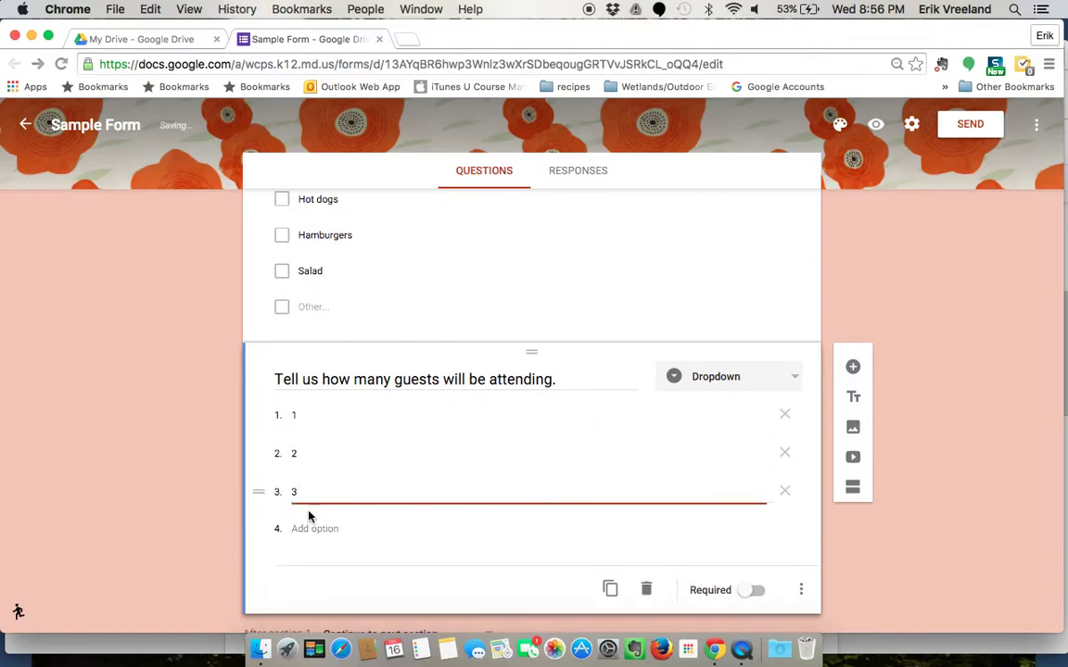
pyautogui.click(305, 528)
pyautogui.write('4 or more')
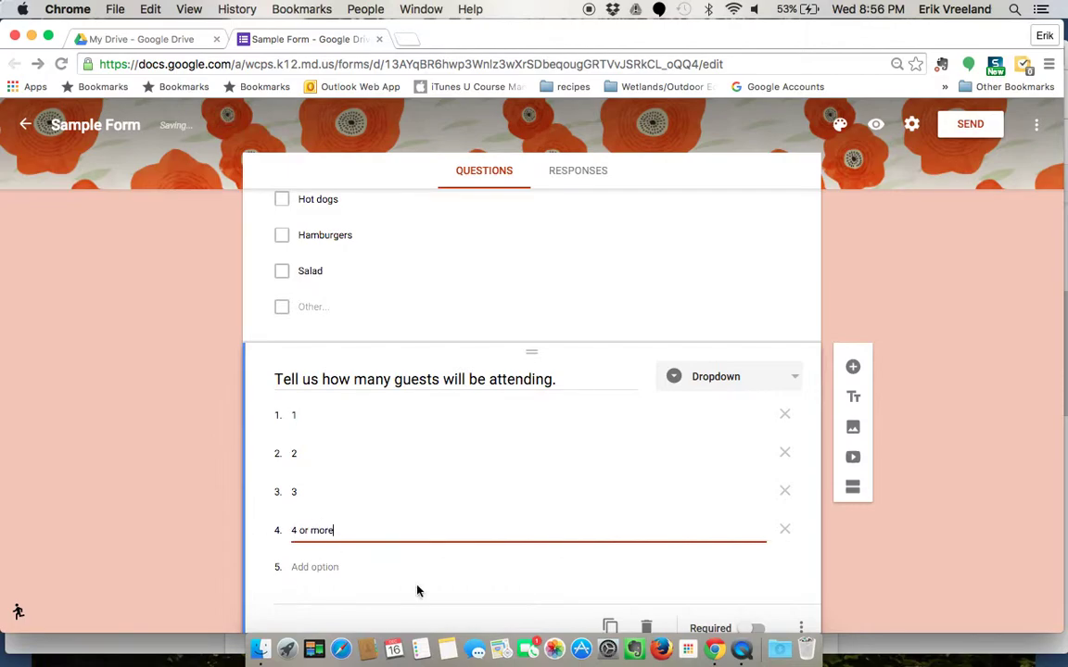
pyautogui.scroll(-3, 579, 615)
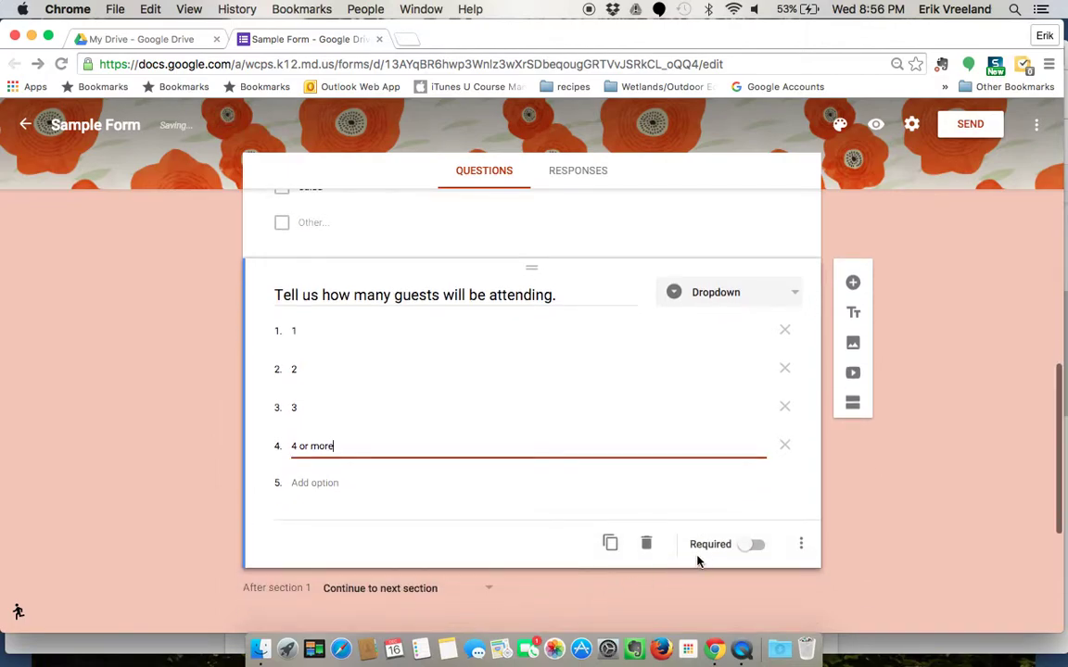
pyautogui.press('Tab')
pyautogui.click(195, 528)
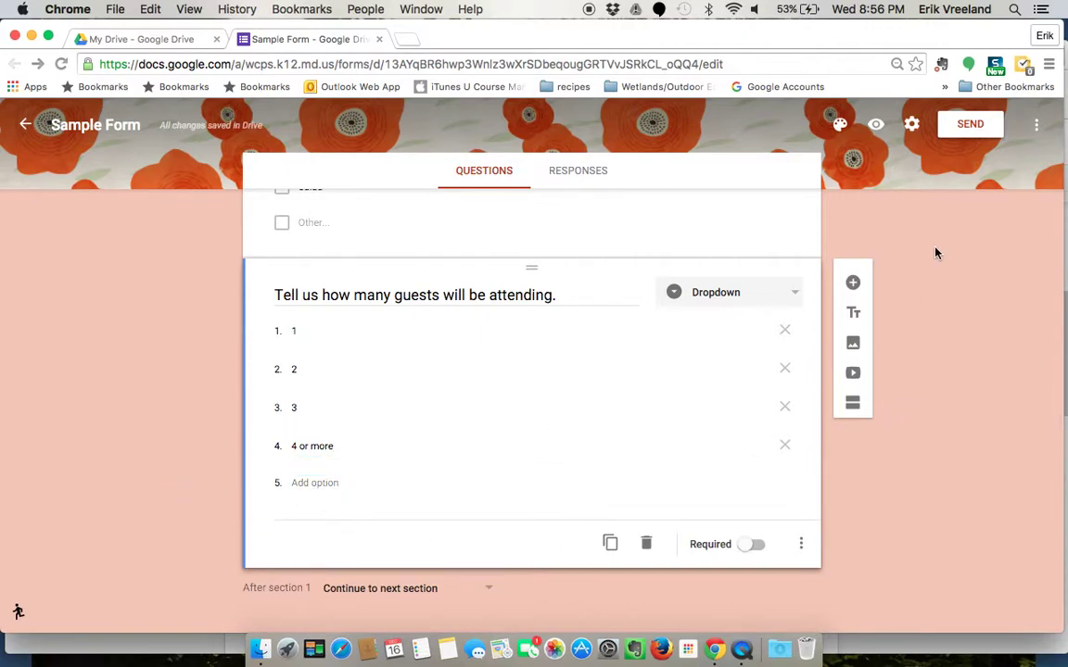
# Drag the guest-count question above the food question, then preview the form.
pyautogui.scroll(5, 513, 276)
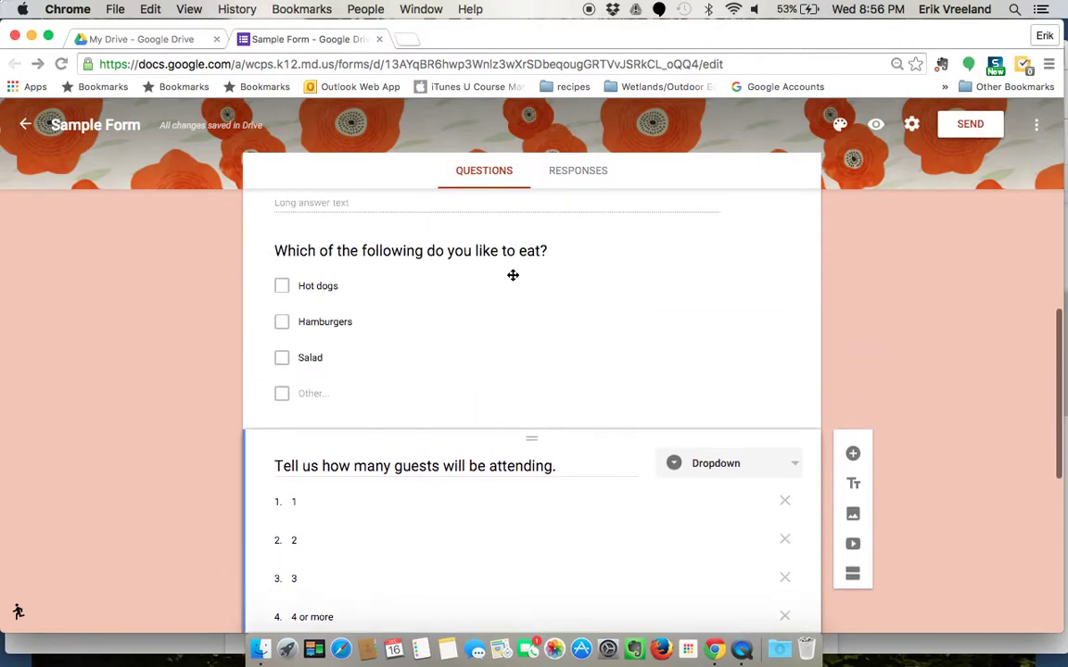
pyautogui.scroll(1, 512, 276)
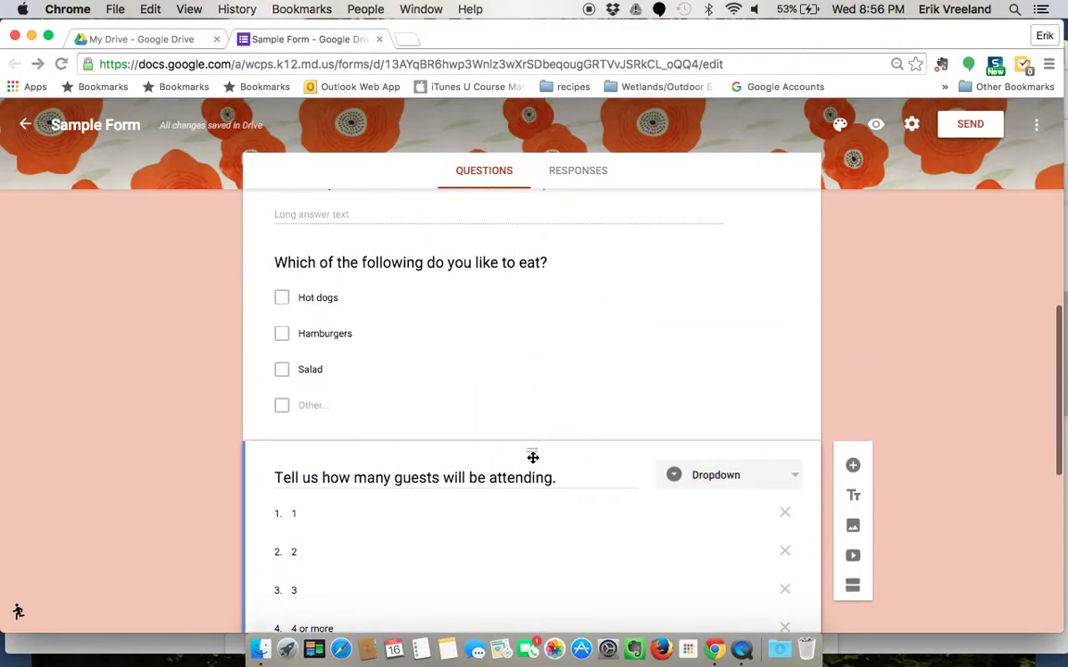
pyautogui.moveTo(530, 447)
pyautogui.mouseDown()
pyautogui.moveTo(546, 254)
pyautogui.moveTo(531, 306)
pyautogui.mouseUp()
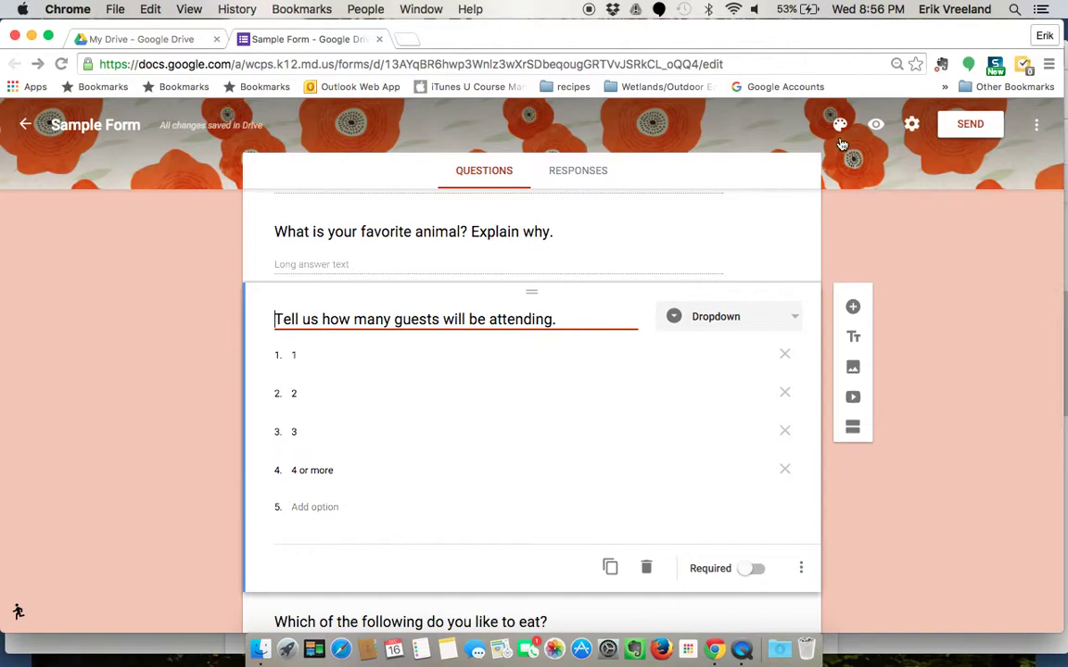
pyautogui.click(876, 127)
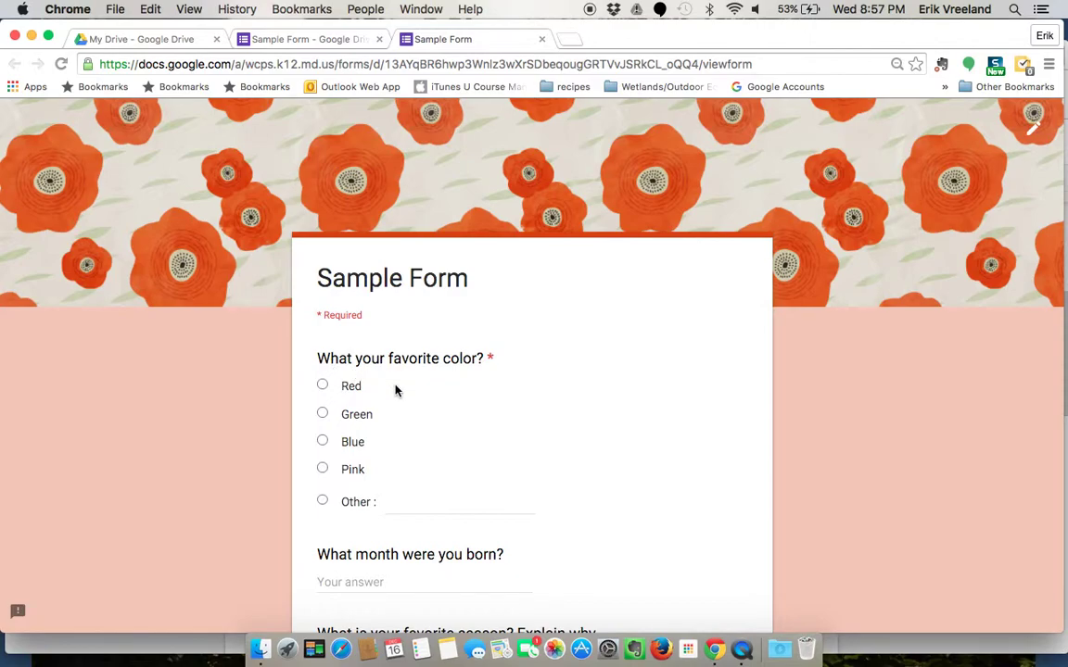
# Answer the color question with Other: 'Black' after trying each color.
pyautogui.scroll(-1, 395, 390)
pyautogui.click(321, 331)
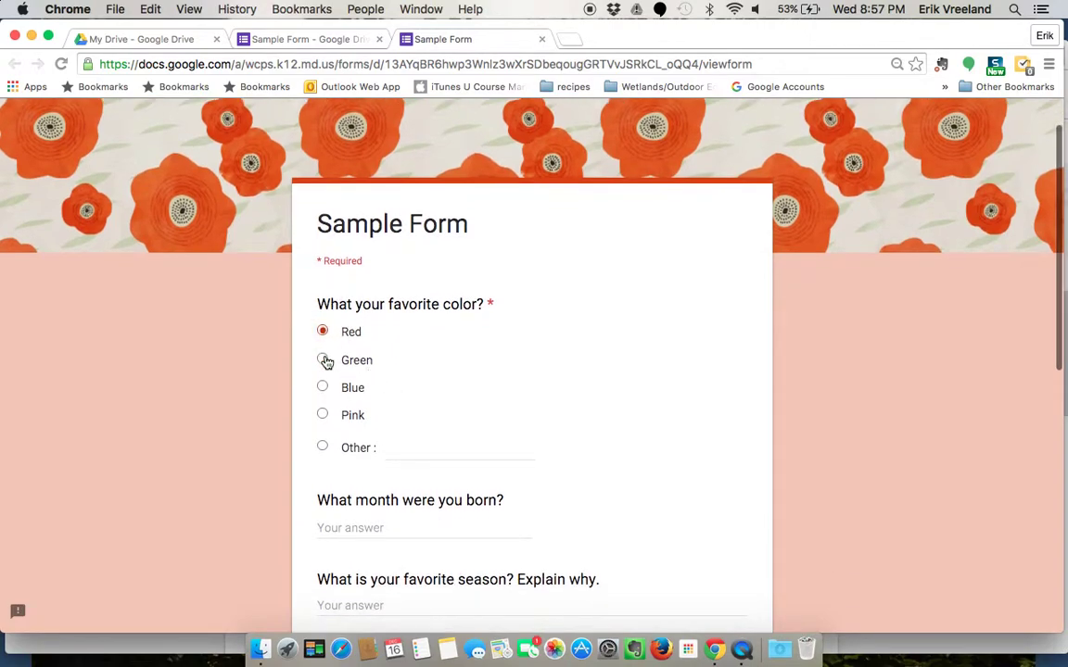
pyautogui.click(324, 360)
pyautogui.click(323, 387)
pyautogui.click(323, 414)
pyautogui.click(322, 446)
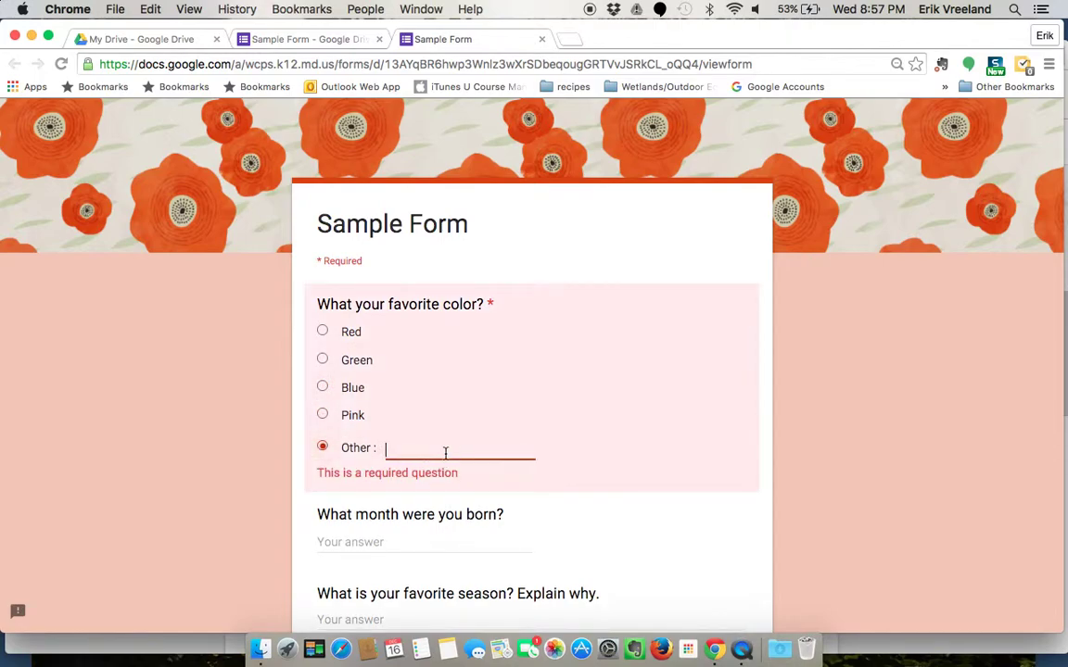
pyautogui.write('B')
pyautogui.press('BackSpace')
pyautogui.write('Black')
# Answer the birth-month question with 'November'.
pyautogui.scroll(-1, 686, 442)
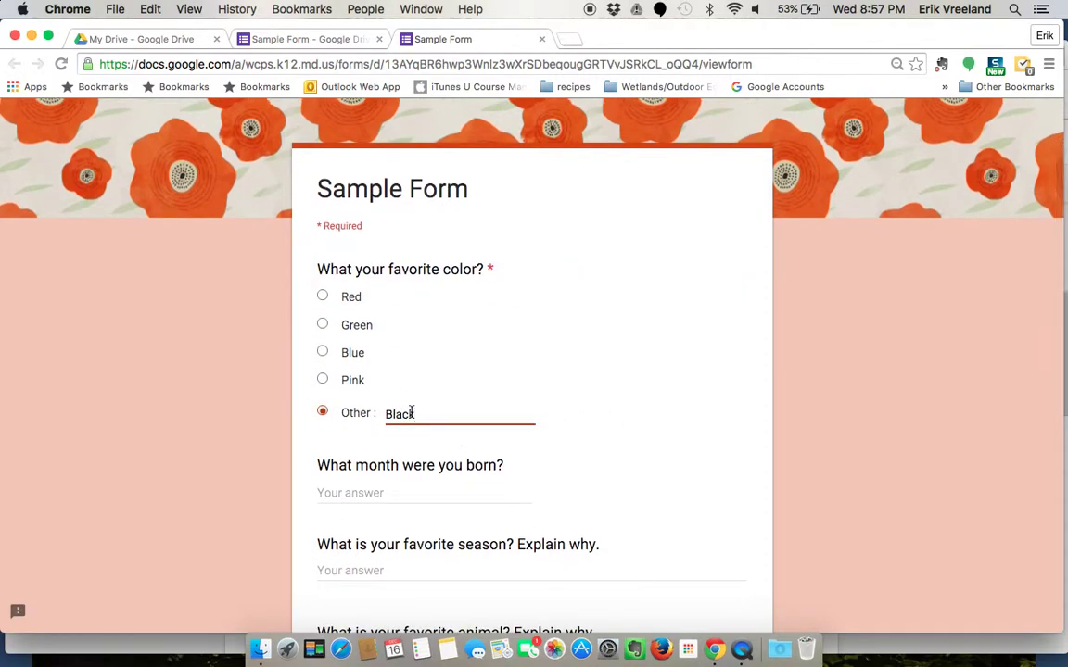
pyautogui.scroll(-1, 362, 480)
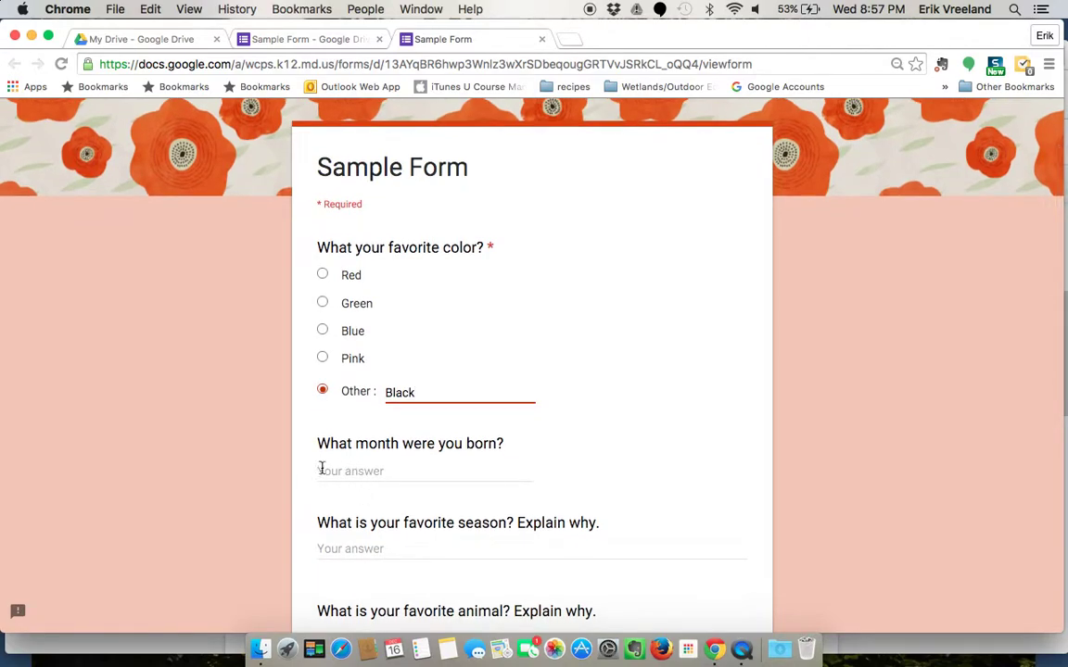
pyautogui.click(331, 469)
pyautogui.write('November')
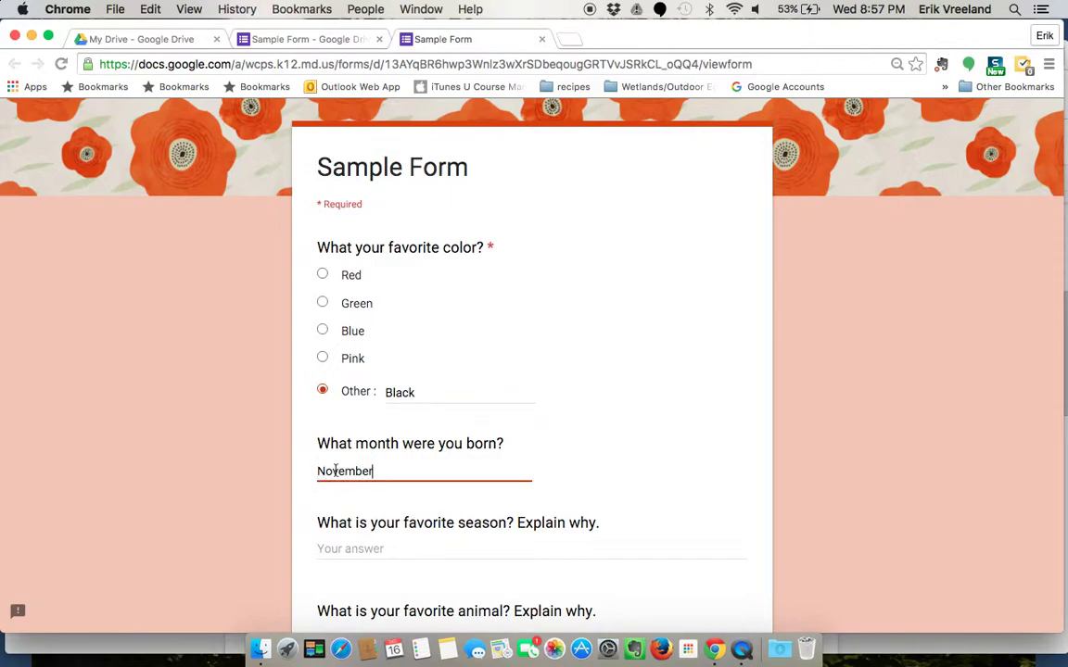
# Type a multi-line test answer, 'This is how much space I can use', for the season question.
pyautogui.click(350, 548)
pyautogui.scroll(-1, 350, 547)
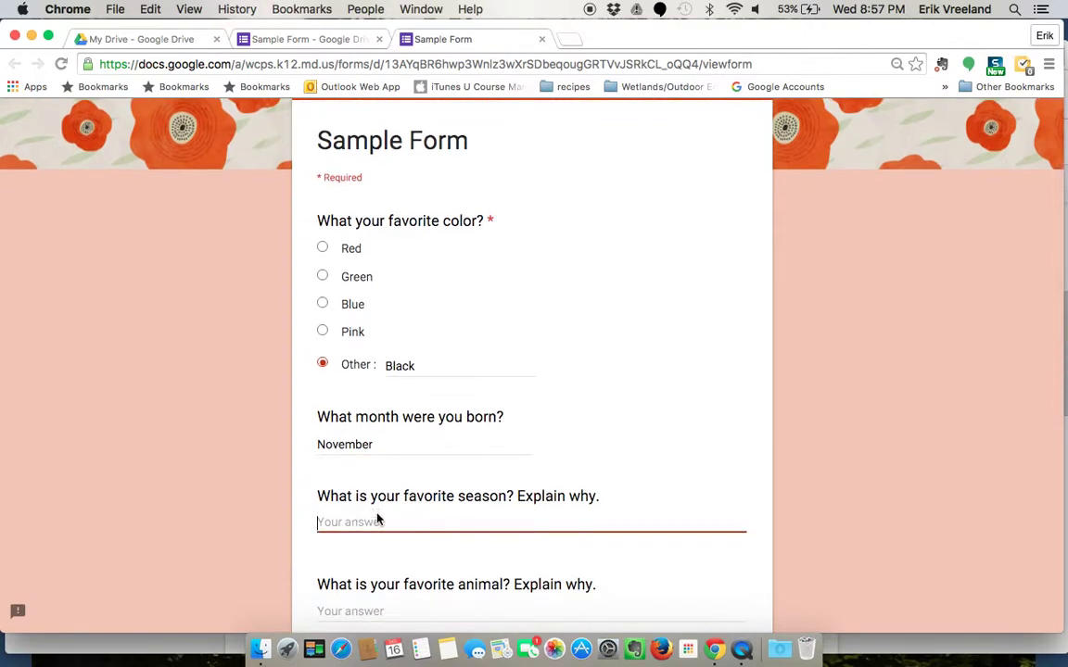
pyautogui.write('T')
pyautogui.press('Return')
pyautogui.press('Return')
pyautogui.press('Return')
pyautogui.press('Return')
pyautogui.press('Return')
pyautogui.press('Return')
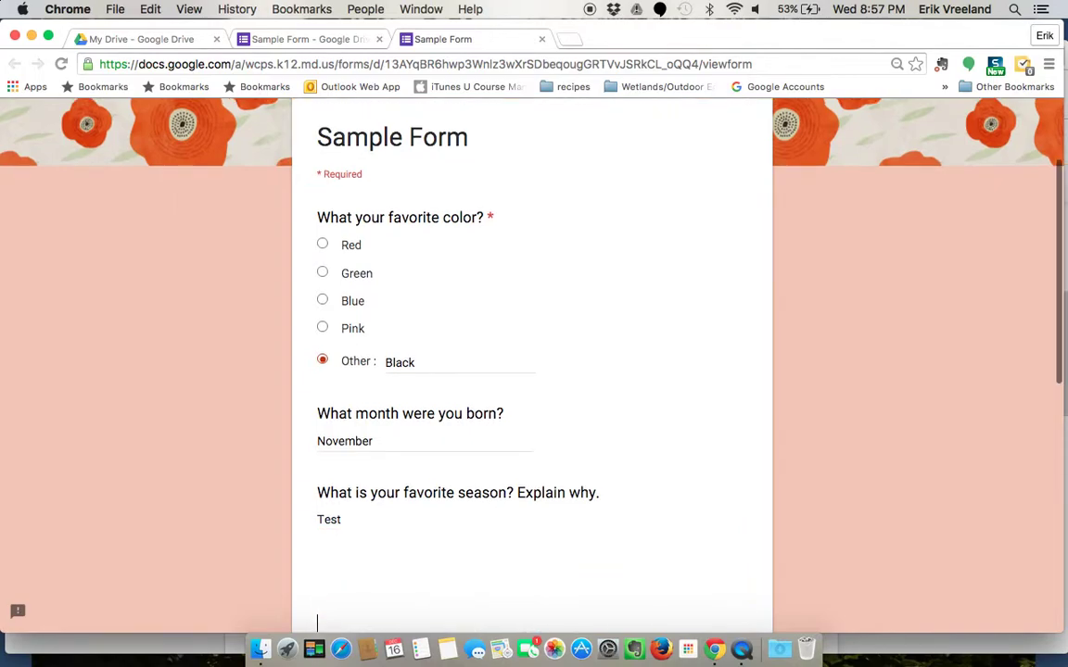
pyautogui.scroll(-3, 491, 509)
pyautogui.write('This is how much space I')
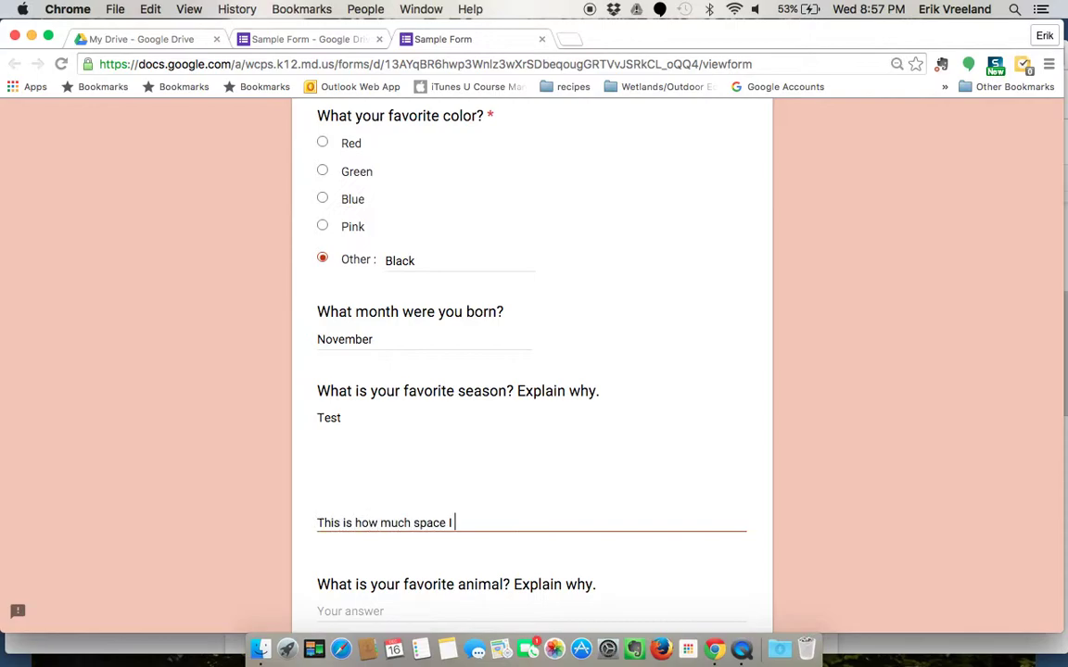
pyautogui.write(' can use.')
# Scroll through the preview and click into the favorite animal answer.
pyautogui.scroll(-1, 524, 519)
pyautogui.scroll(-1, 416, 564)
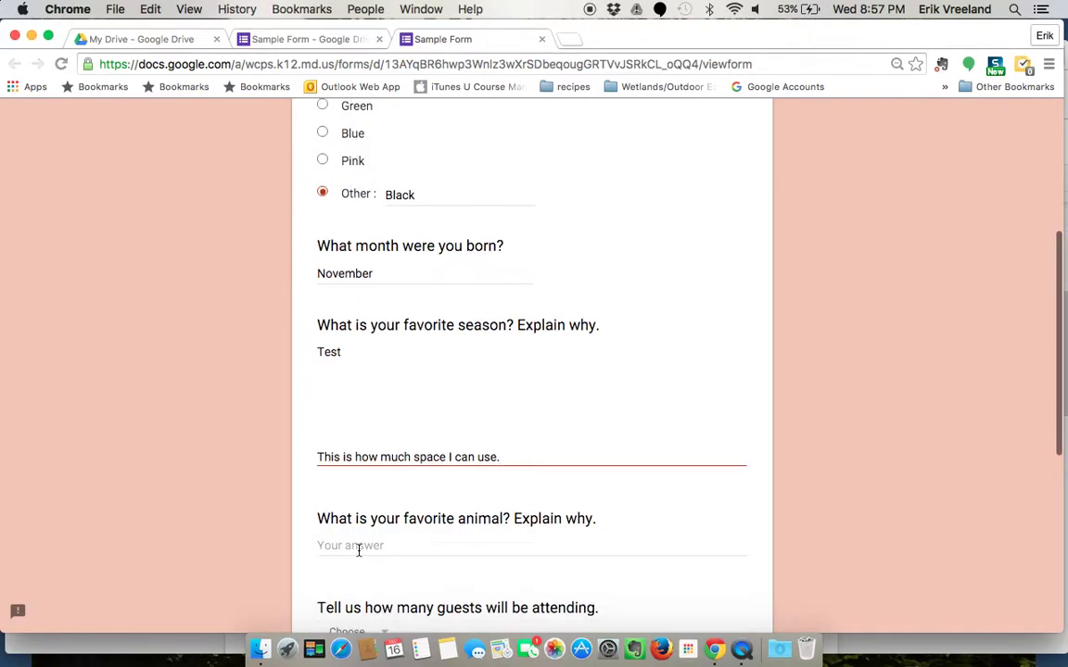
pyautogui.scroll(-2, 358, 550)
pyautogui.scroll(-1, 502, 514)
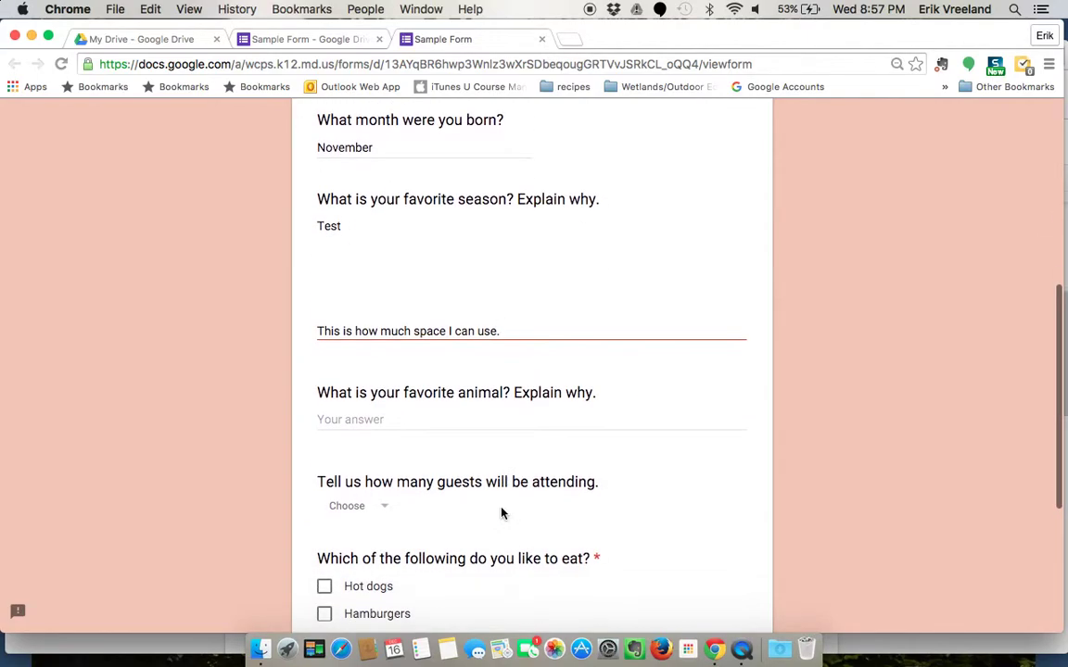
pyautogui.click(383, 419)
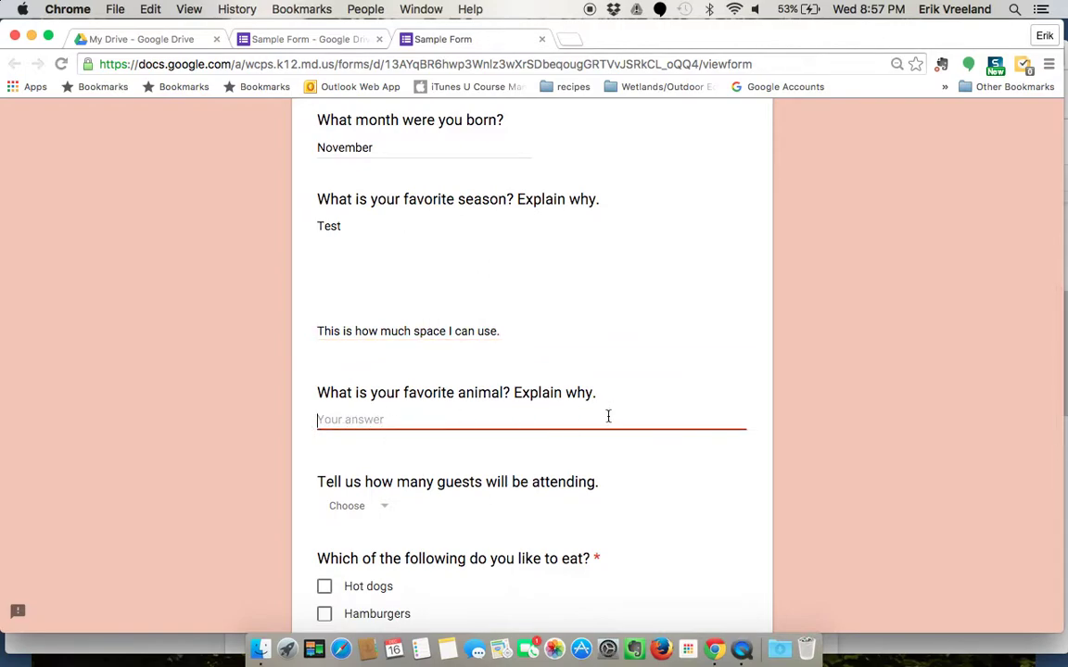
pyautogui.scroll(1, 608, 417)
pyautogui.scroll(2, 608, 419)
pyautogui.scroll(1, 592, 405)
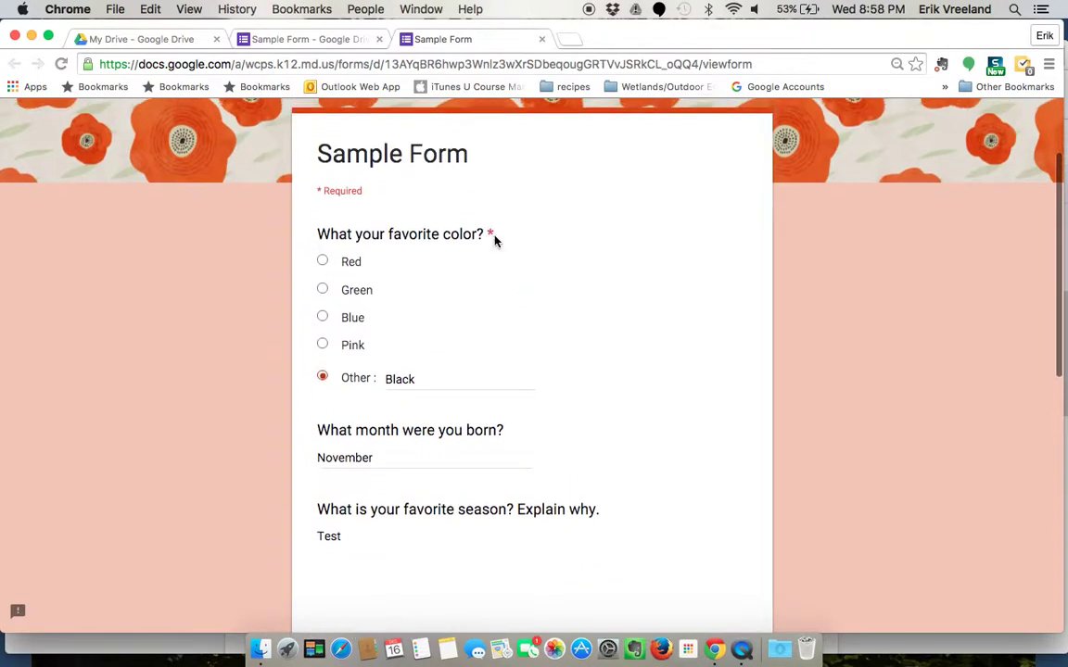
pyautogui.scroll(-2, 576, 376)
pyautogui.scroll(-2, 576, 376)
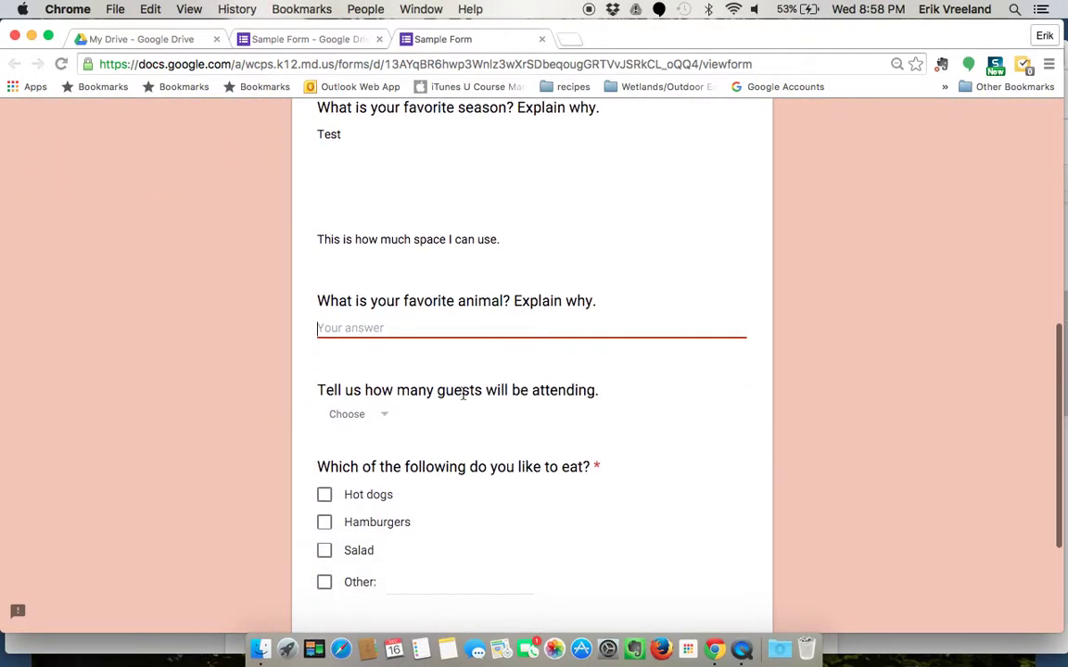
pyautogui.scroll(-1, 459, 397)
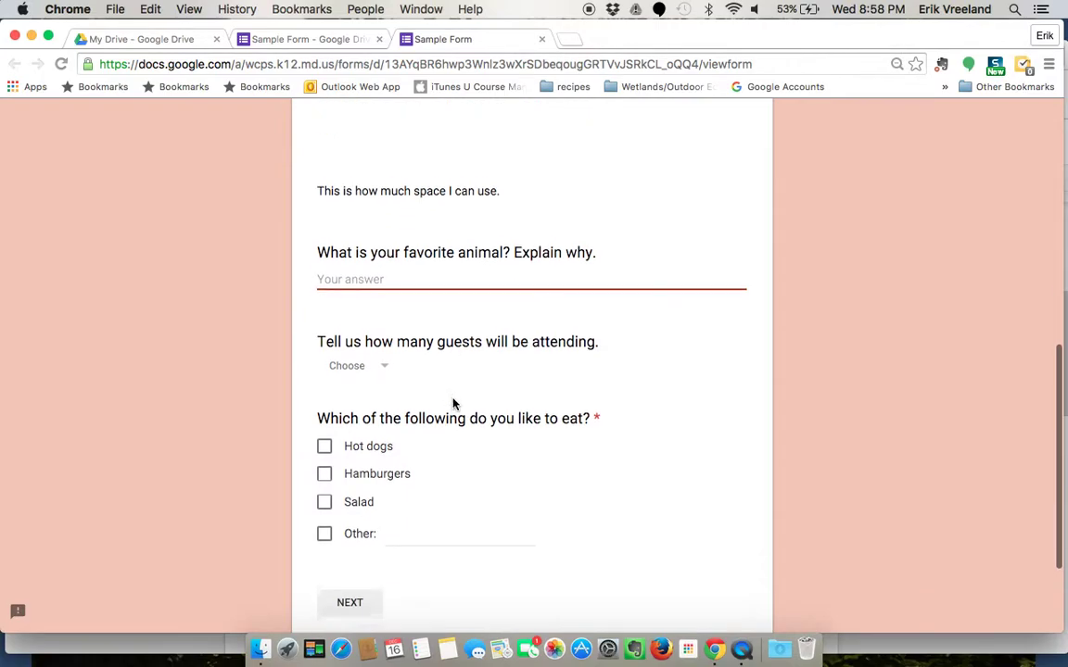
# Answer 2 guests, check Hot dogs, Hamburgers and Salad, and advance to section 2.
pyautogui.click(385, 368)
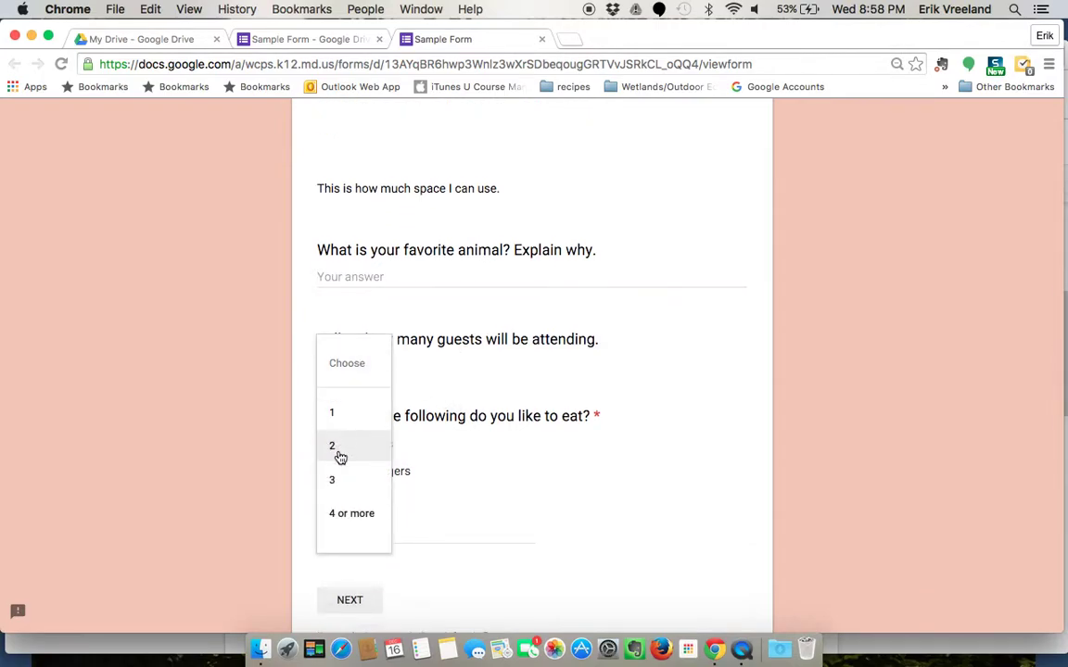
pyautogui.click(339, 449)
pyautogui.scroll(-3, 444, 352)
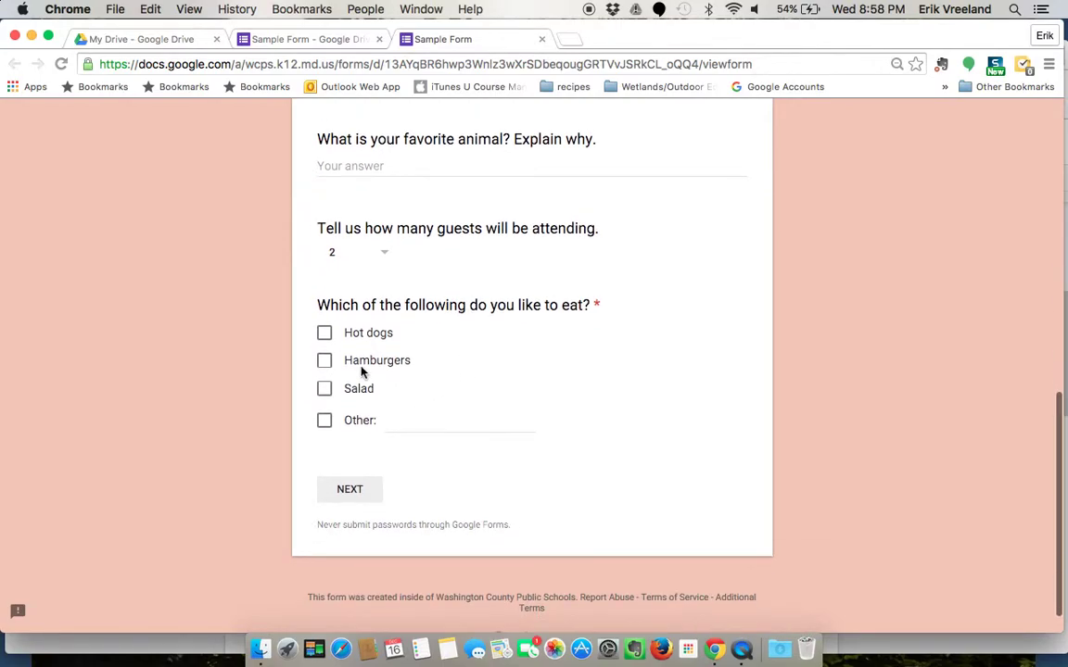
pyautogui.click(326, 334)
pyautogui.click(324, 363)
pyautogui.click(326, 393)
pyautogui.click(324, 422)
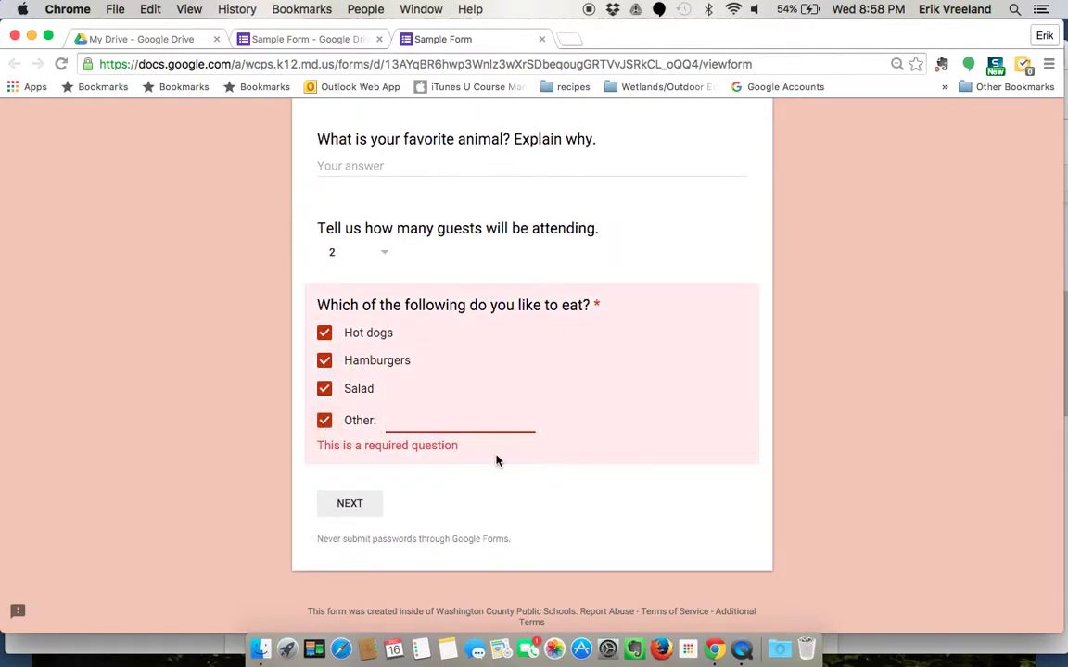
pyautogui.click(323, 419)
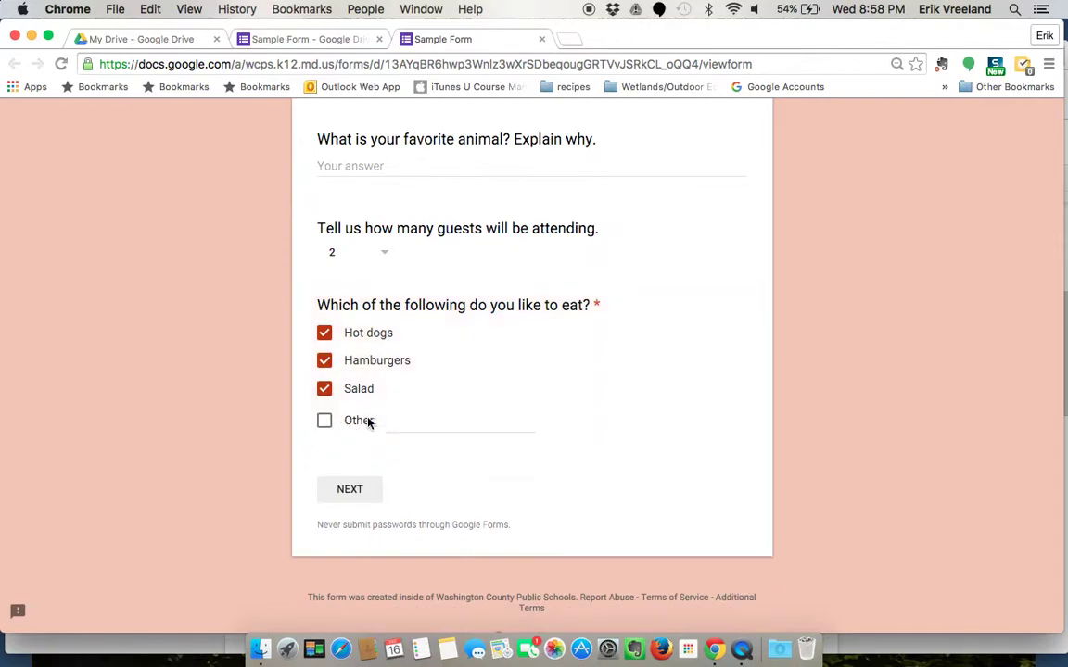
pyautogui.click(350, 491)
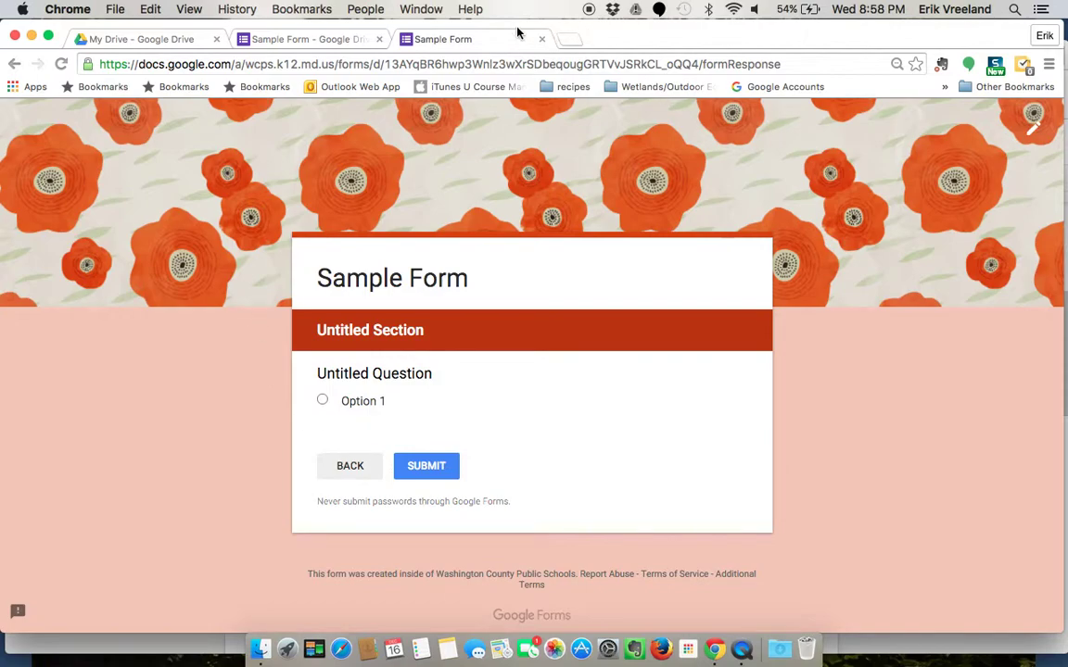
# Close the preview, title section 2 'Sample part 2', and select its untitled question.
pyautogui.click(542, 40)
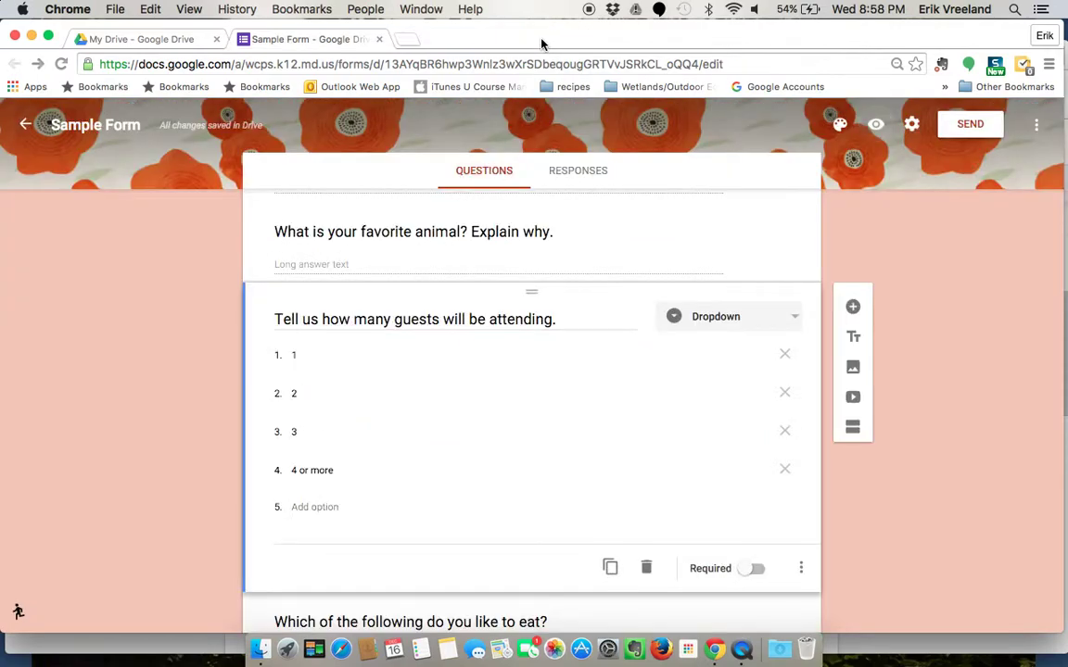
pyautogui.scroll(-6, 185, 459)
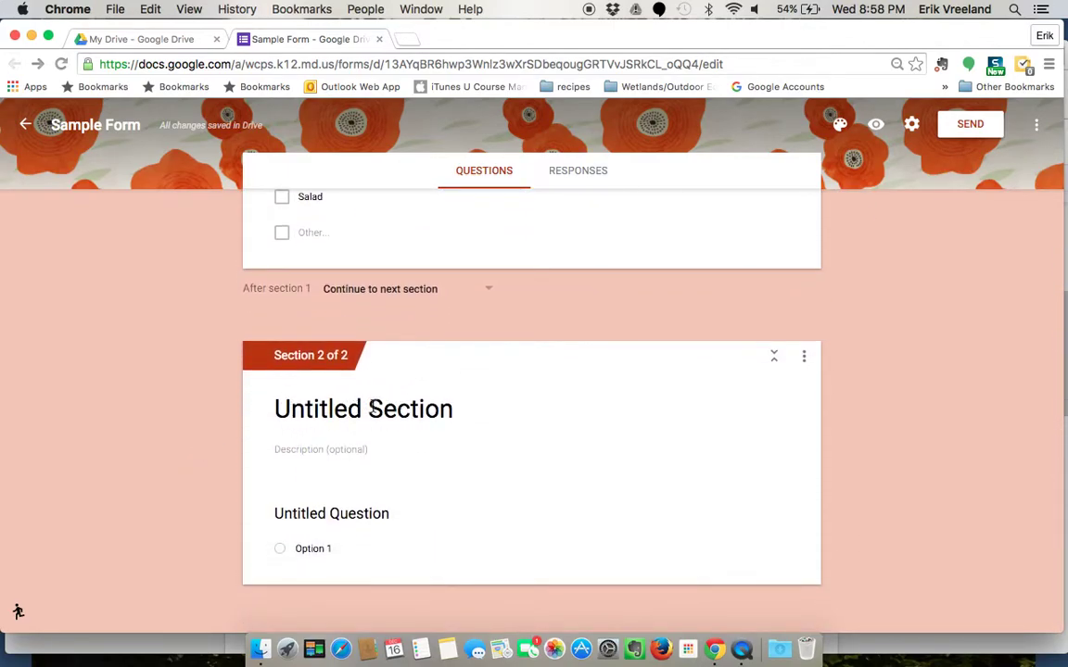
pyautogui.click(403, 400)
pyautogui.write('Sample pa')
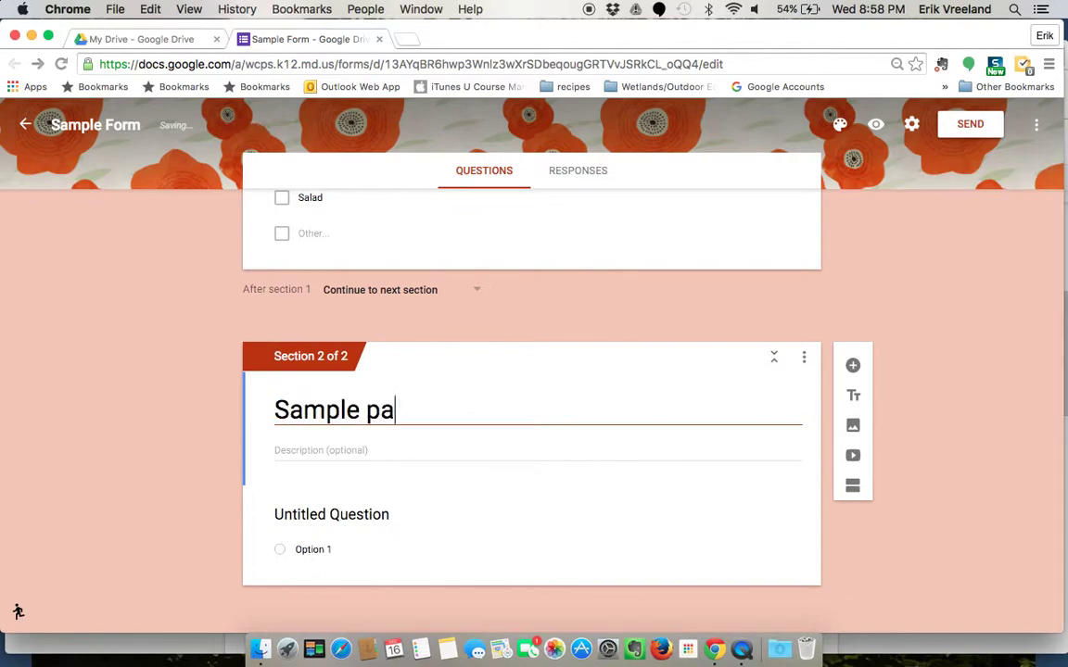
pyautogui.write('rt 2')
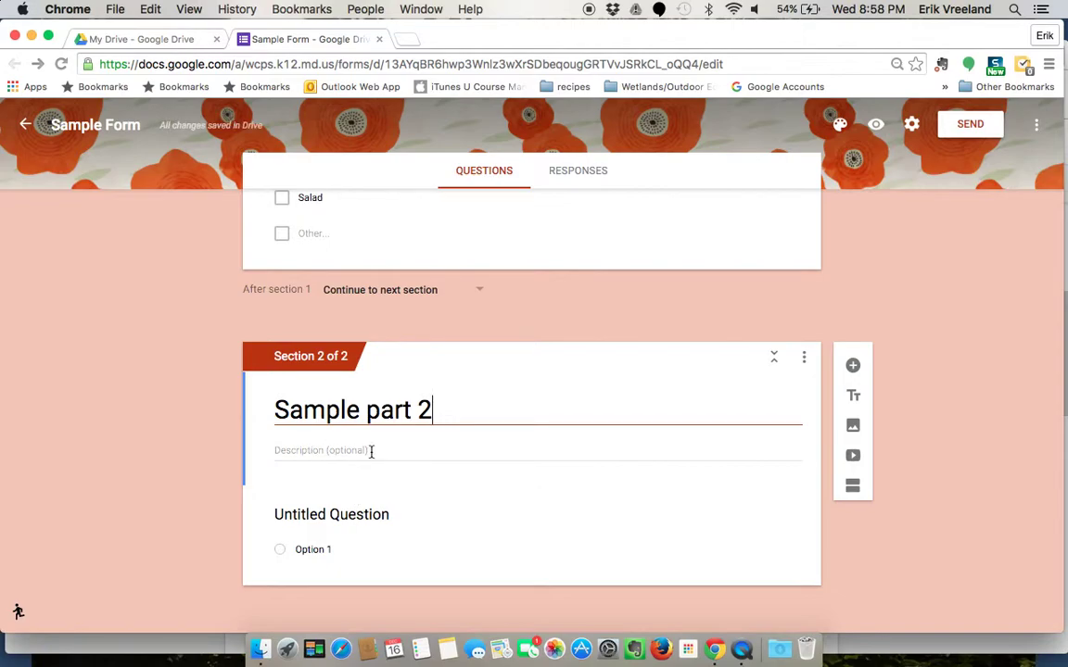
pyautogui.click(467, 535)
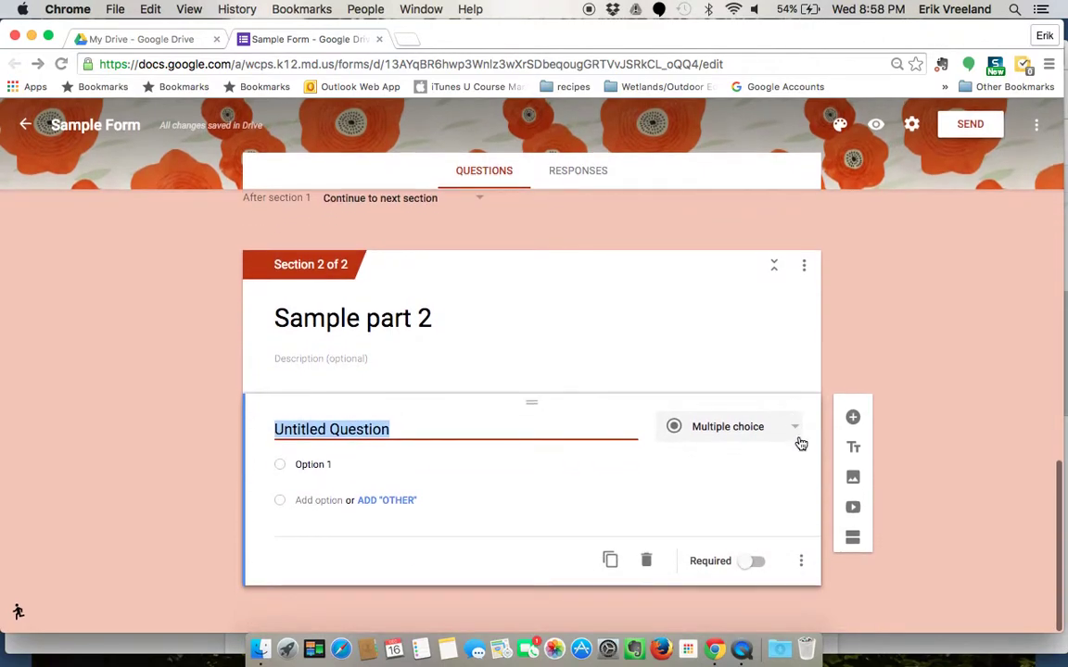
# Change the question to a linear scale, leaving its title blank after removing 'How'.
pyautogui.click(797, 430)
pyautogui.scroll(-1, 752, 439)
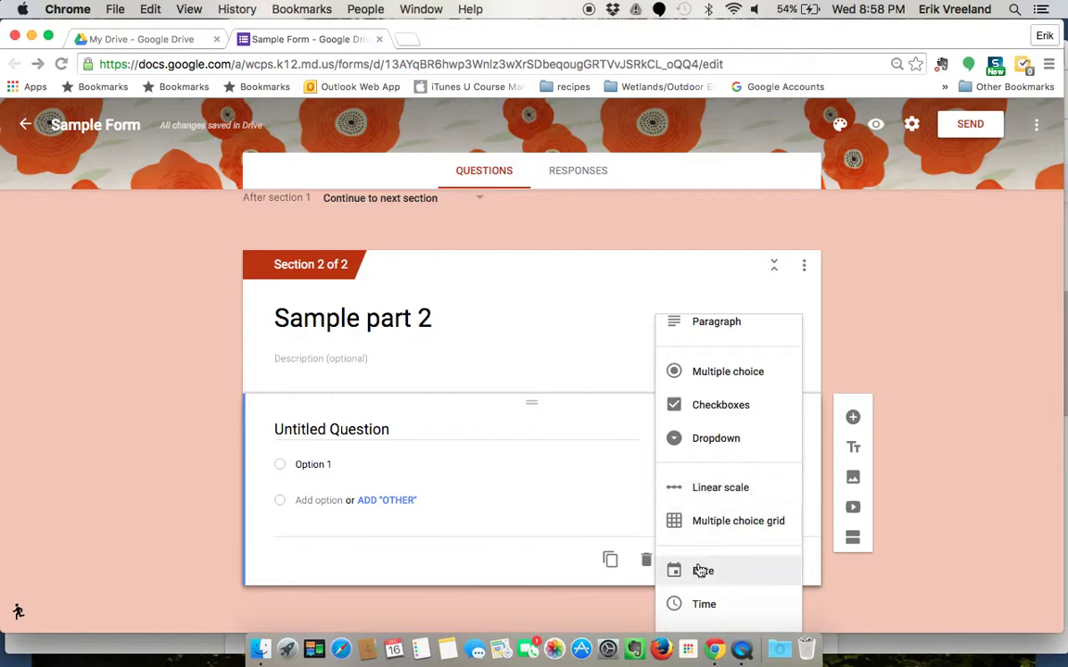
pyautogui.click(717, 491)
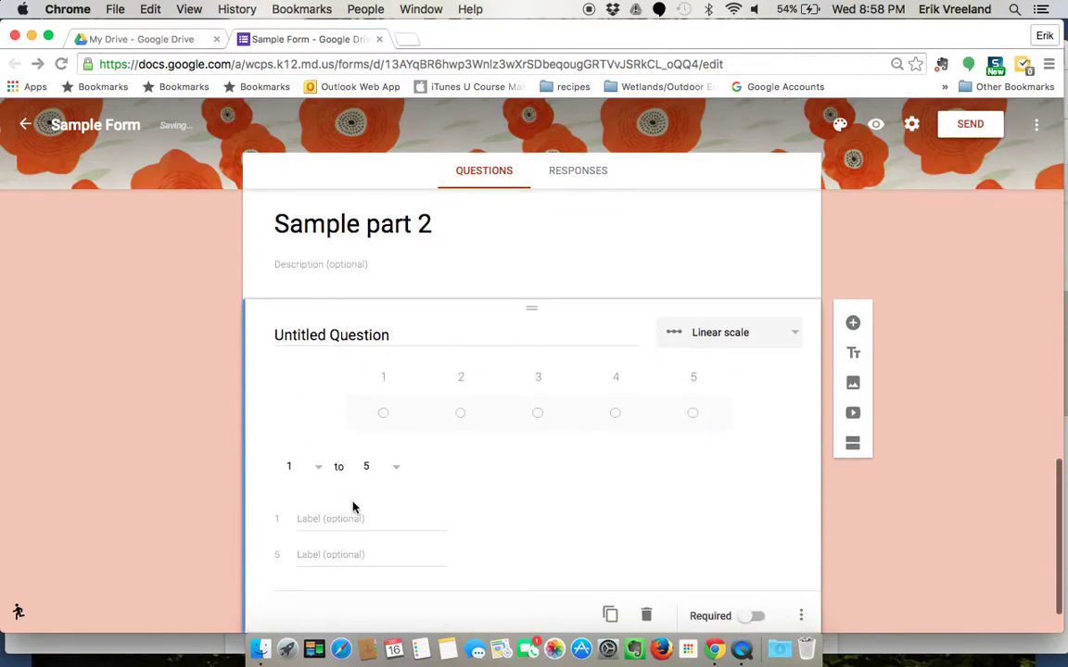
pyautogui.click(336, 336)
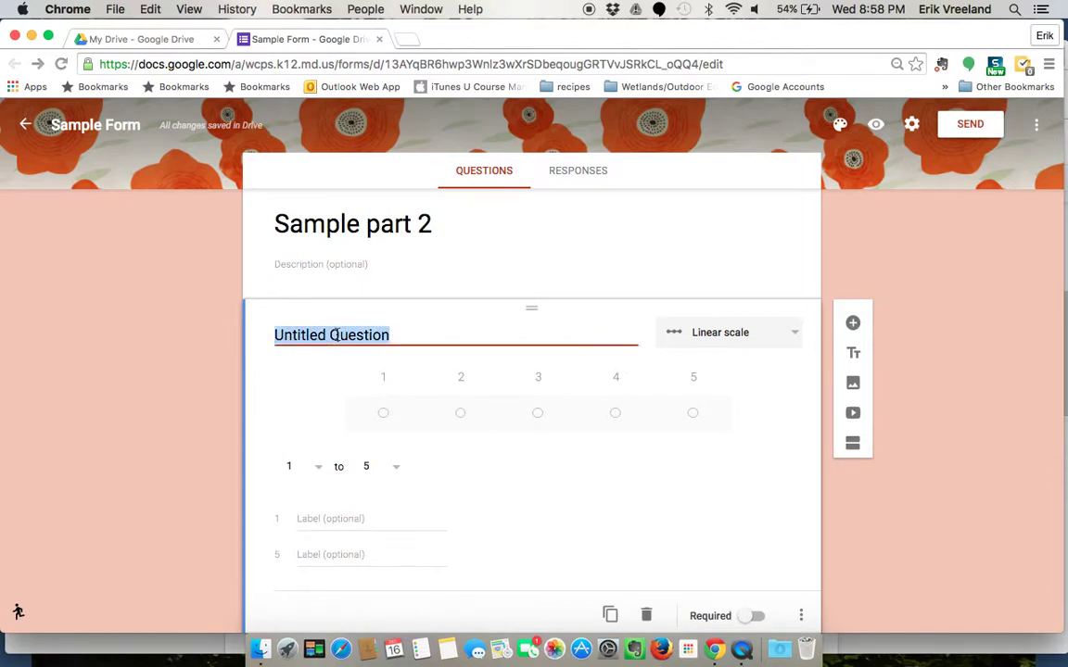
pyautogui.write('How')
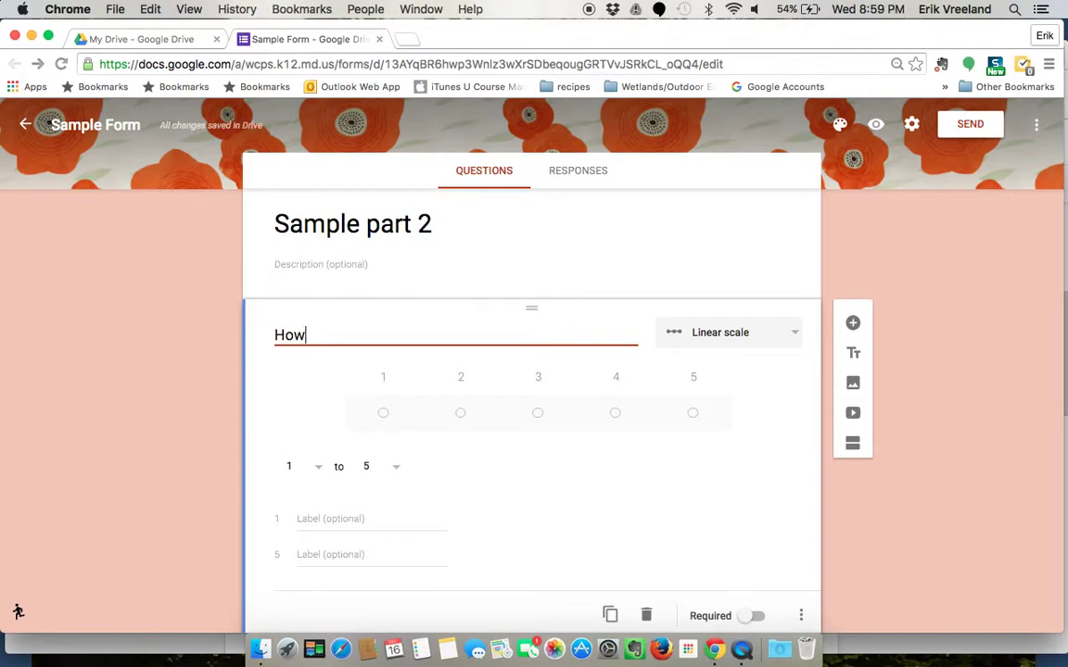
pyautogui.click(396, 469)
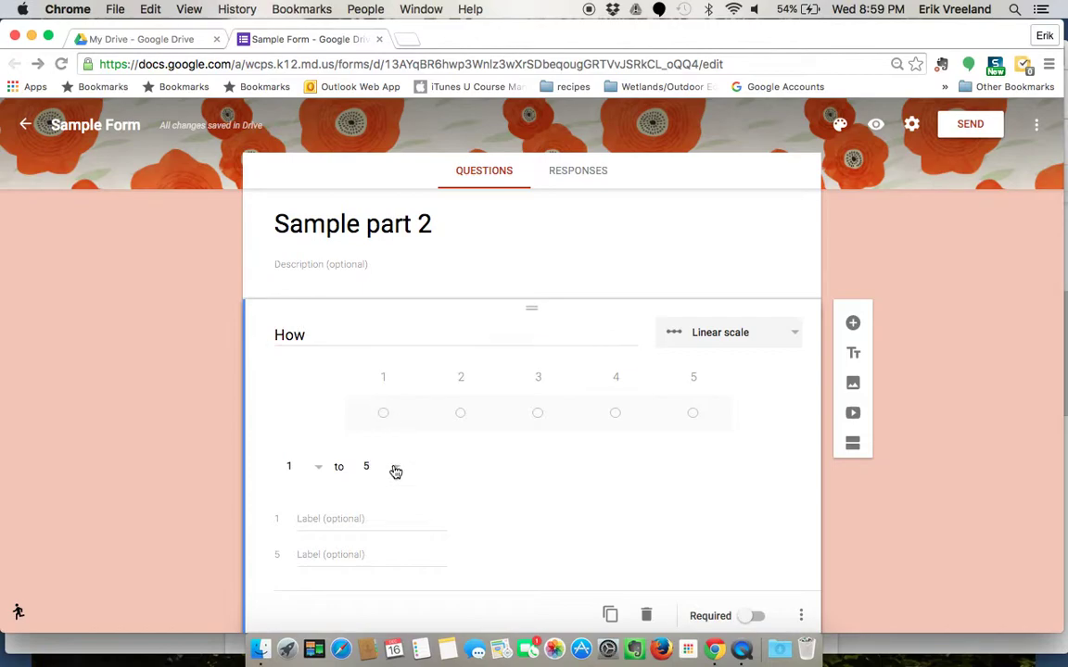
pyautogui.doubleClick(302, 337)
pyautogui.press('BackSpace')
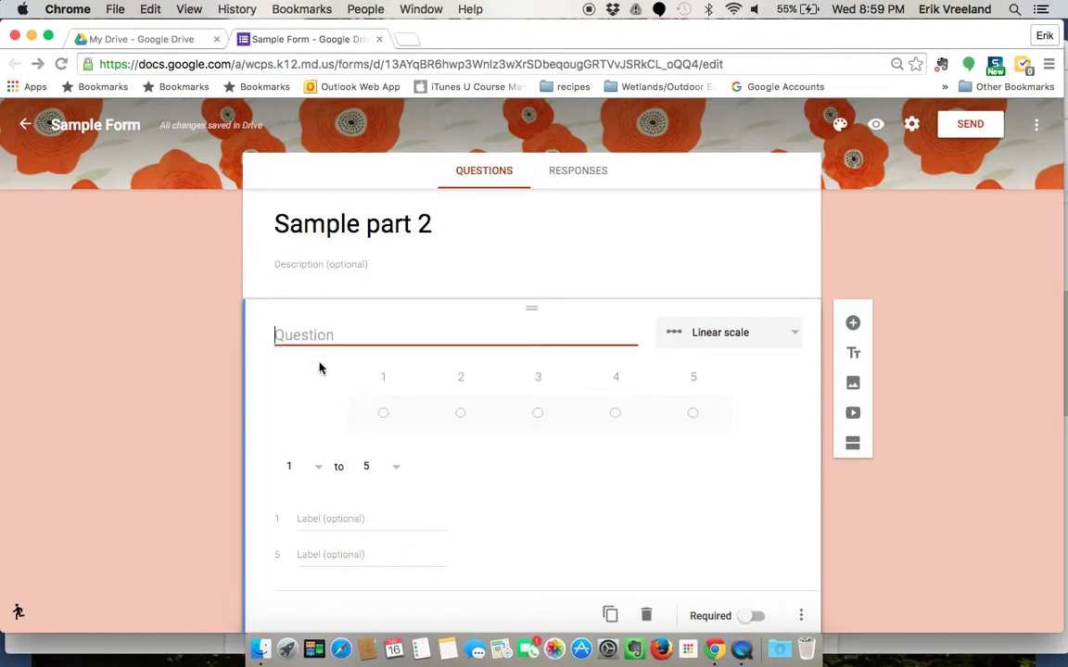
# Extend the scale to 1–10 and label its ends Least and Most.
pyautogui.click(394, 468)
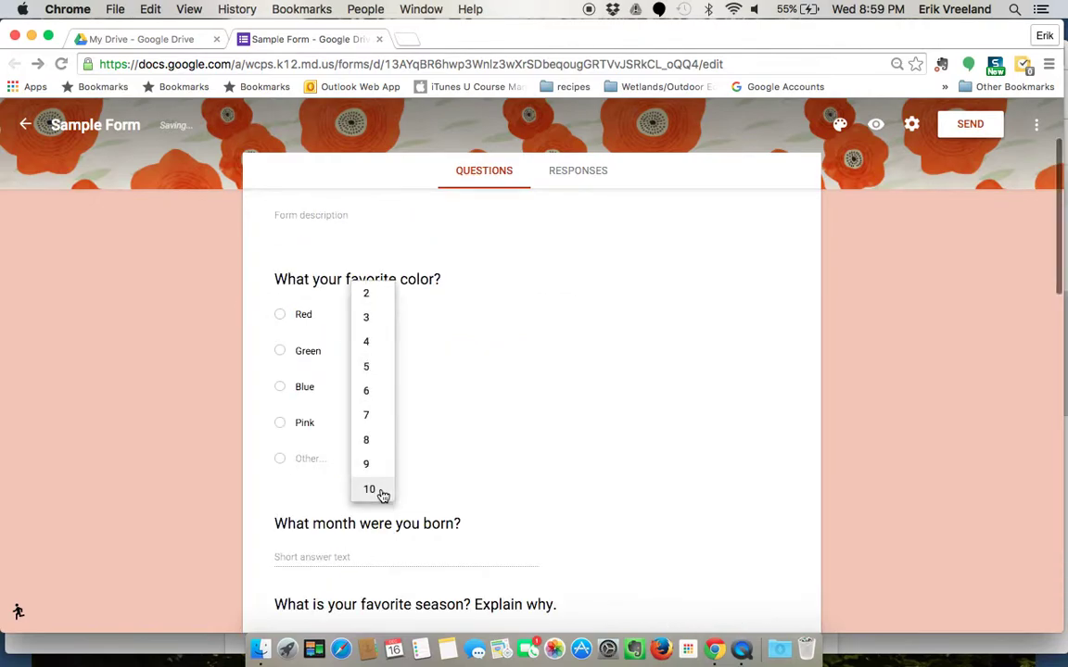
pyautogui.click(382, 493)
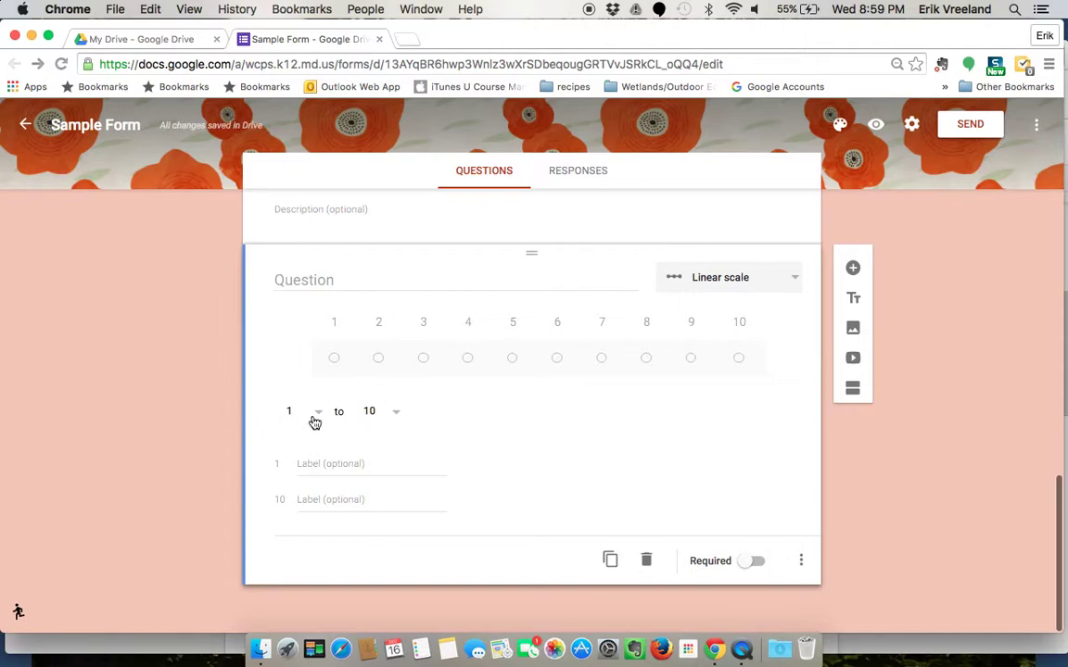
pyautogui.click(309, 464)
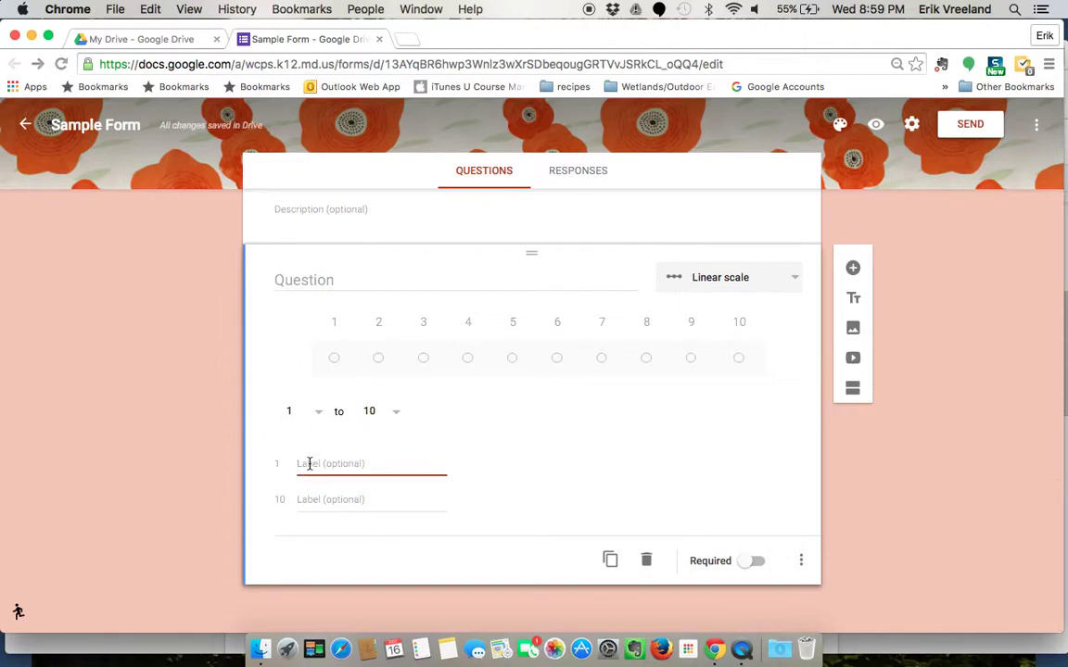
pyautogui.write('Least')
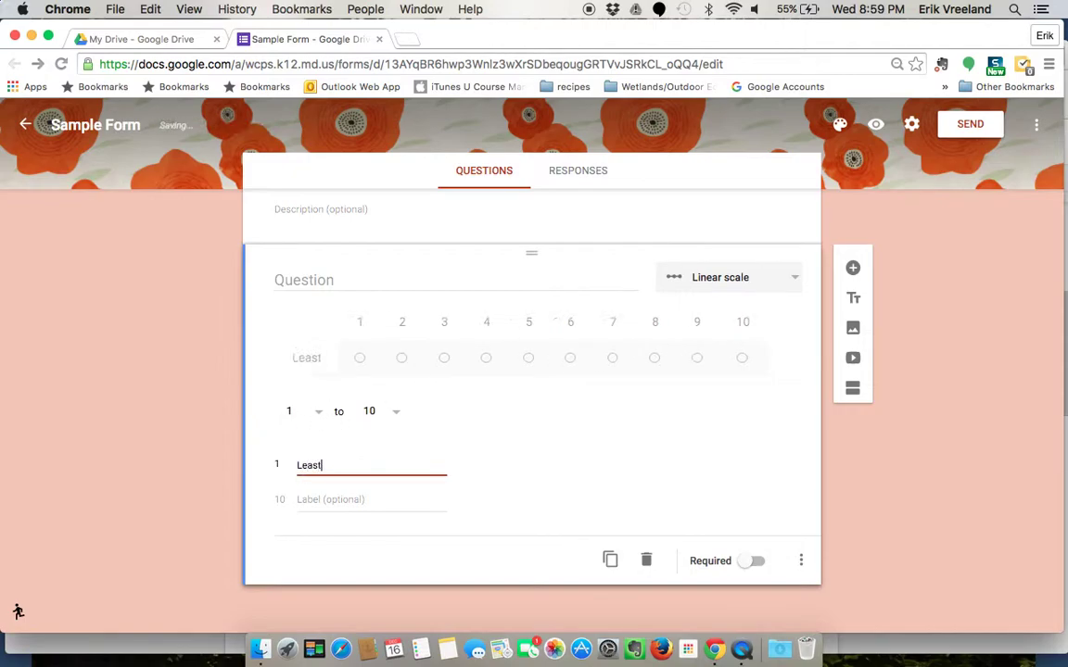
pyautogui.click(309, 498)
pyautogui.write('Mos')
pyautogui.write('st')
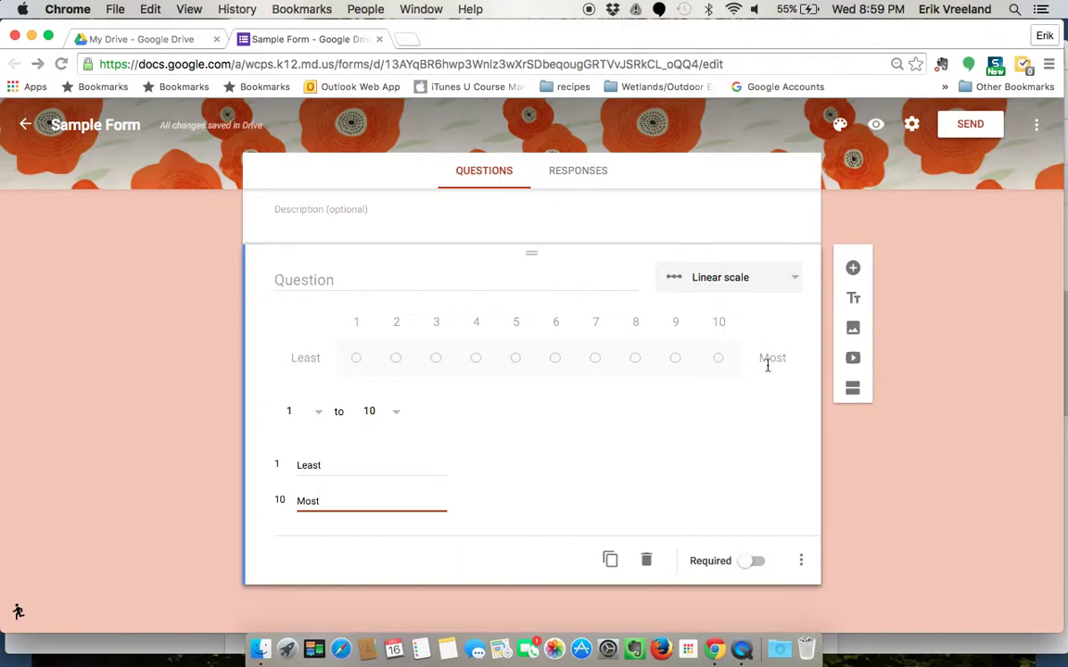
# Add a multiple choice grid below the scale titled 'Please rate the performance that you saw.'.
pyautogui.click(854, 270)
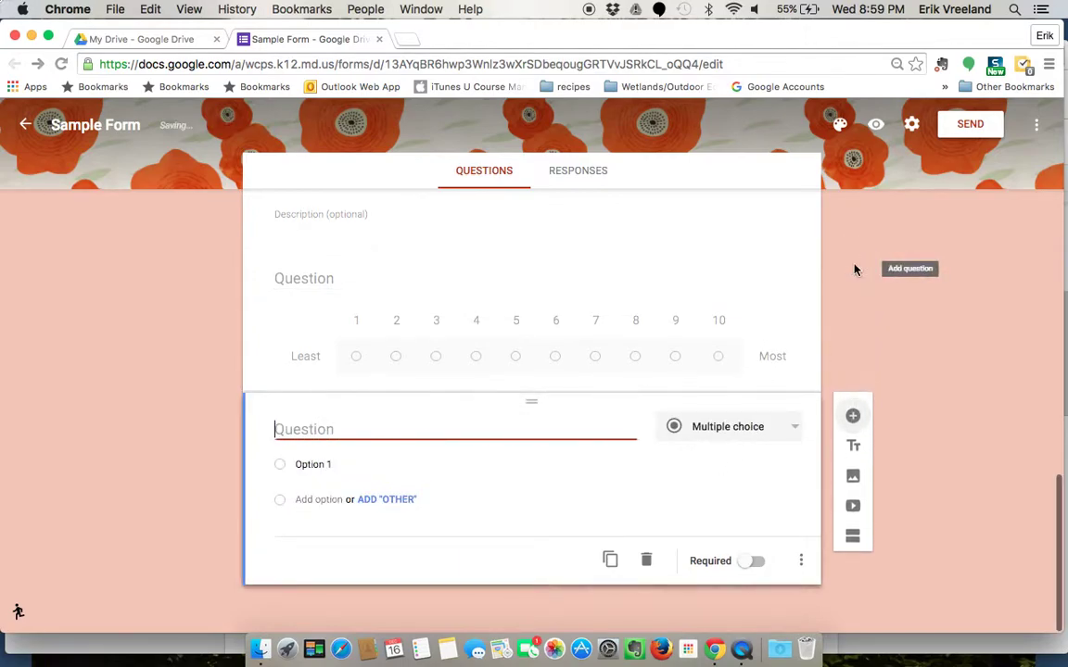
pyautogui.click(796, 430)
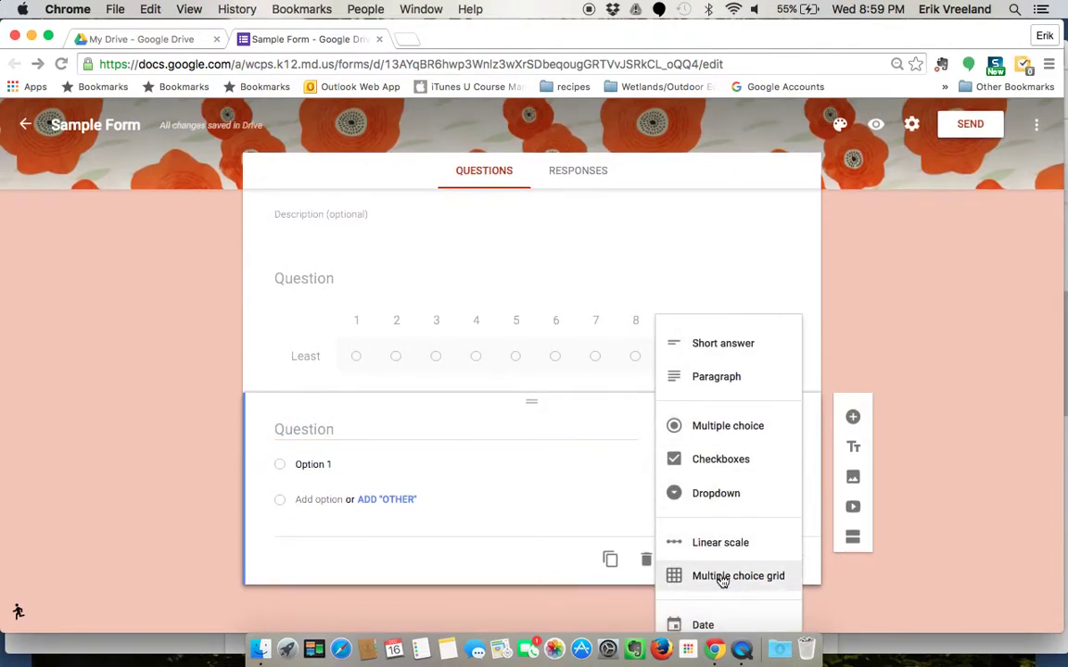
pyautogui.click(722, 576)
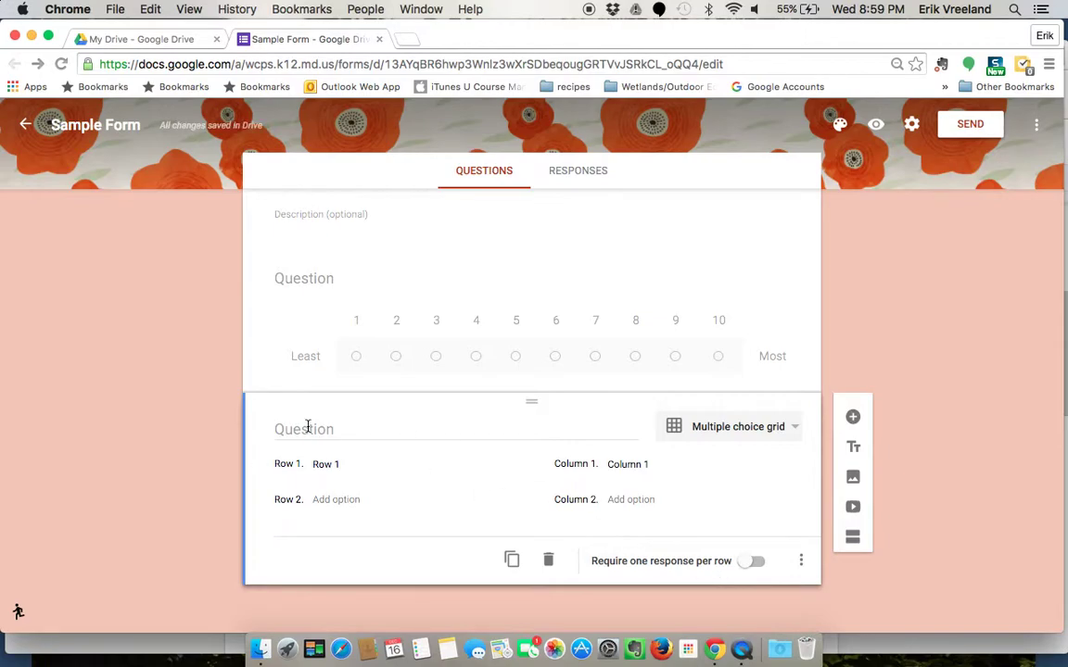
pyautogui.click(308, 426)
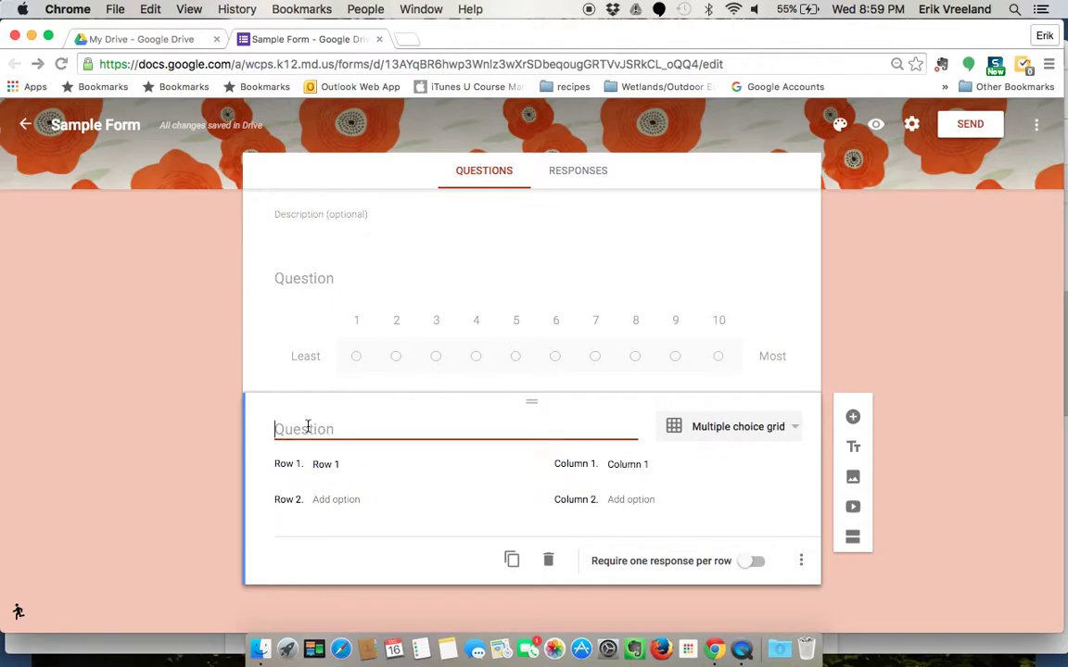
pyautogui.write('Please')
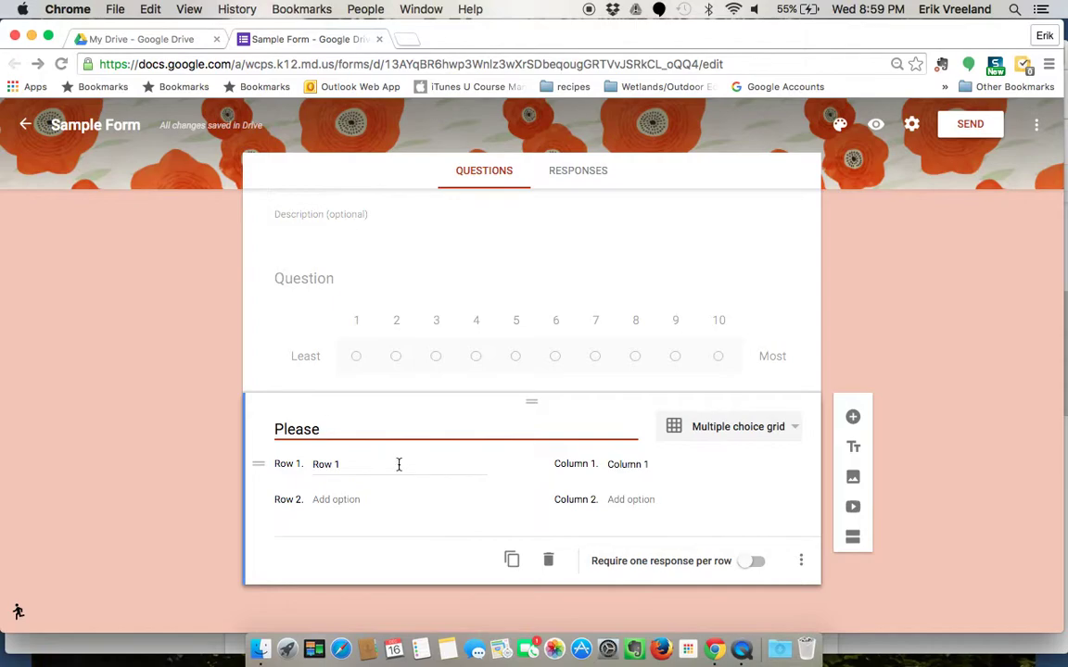
pyautogui.write(' rate')
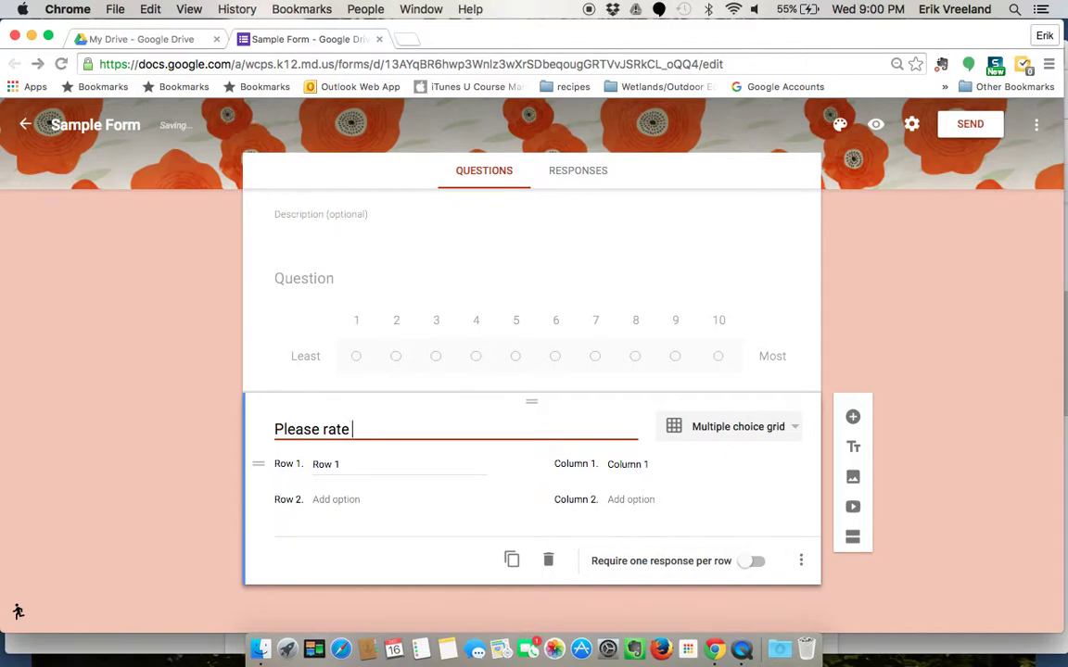
pyautogui.write('the ')
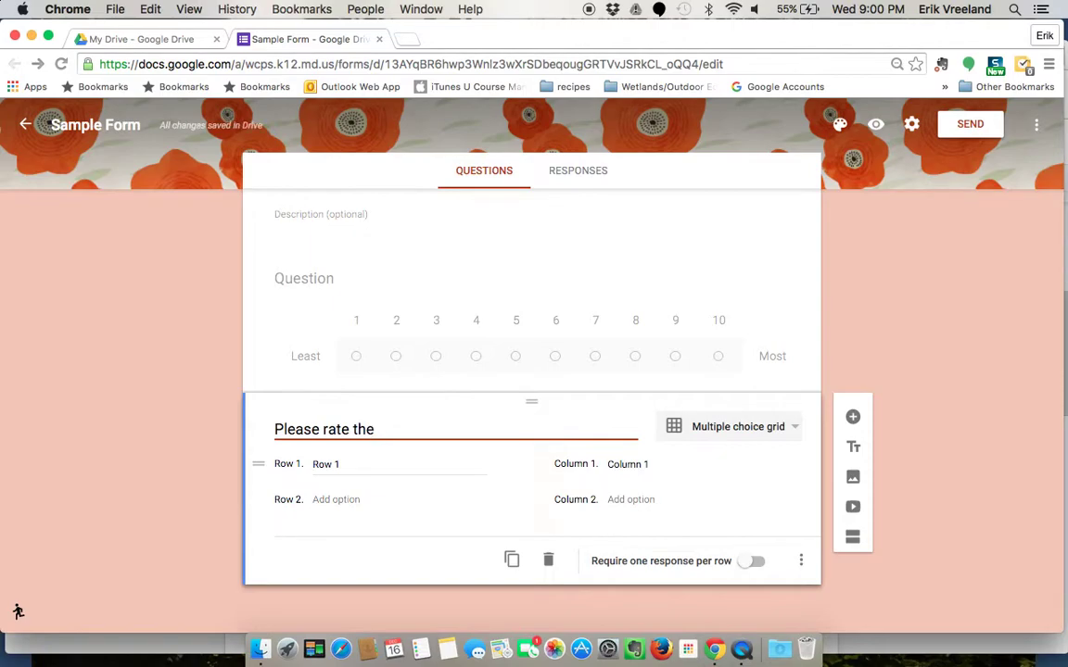
pyautogui.write('performance that you saw.')
# Name the grid rows Character, Plot, Setting and Special Effects.
pyautogui.click(326, 464)
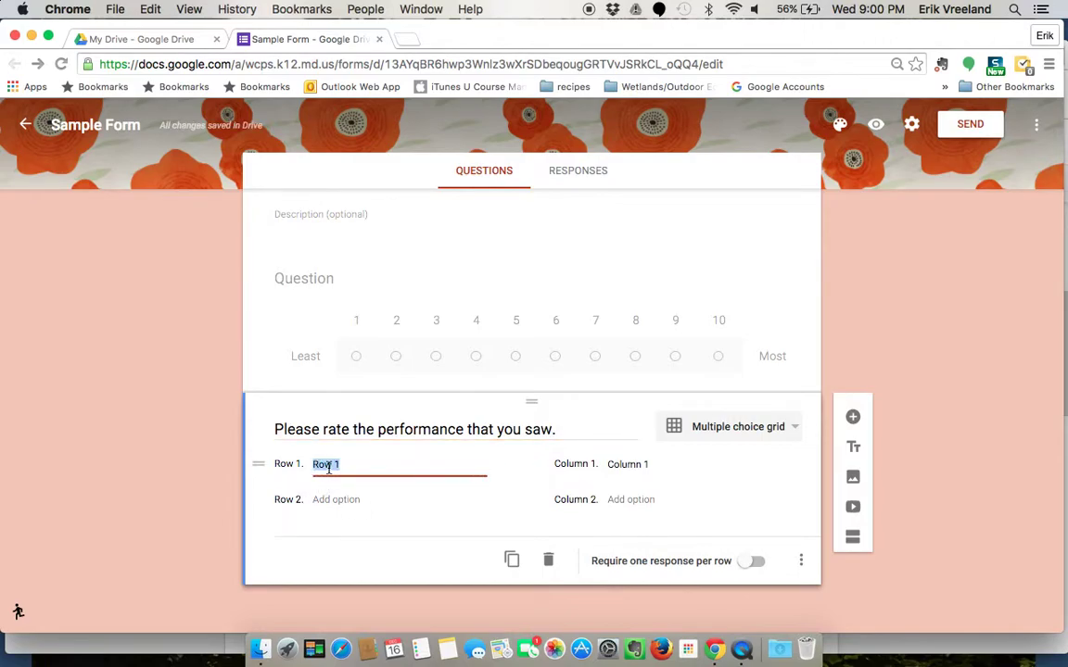
pyautogui.write('Character')
pyautogui.click(335, 505)
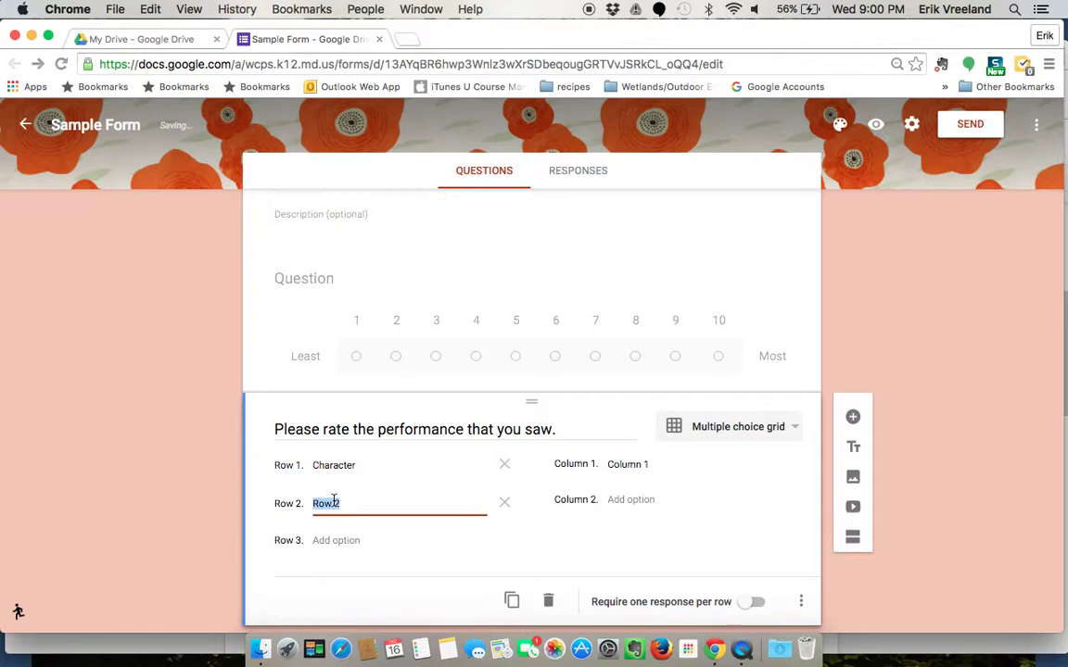
pyautogui.write('PLot')
pyautogui.press('BackSpace')
pyautogui.press('BackSpace')
pyautogui.write('lot')
pyautogui.click(329, 542)
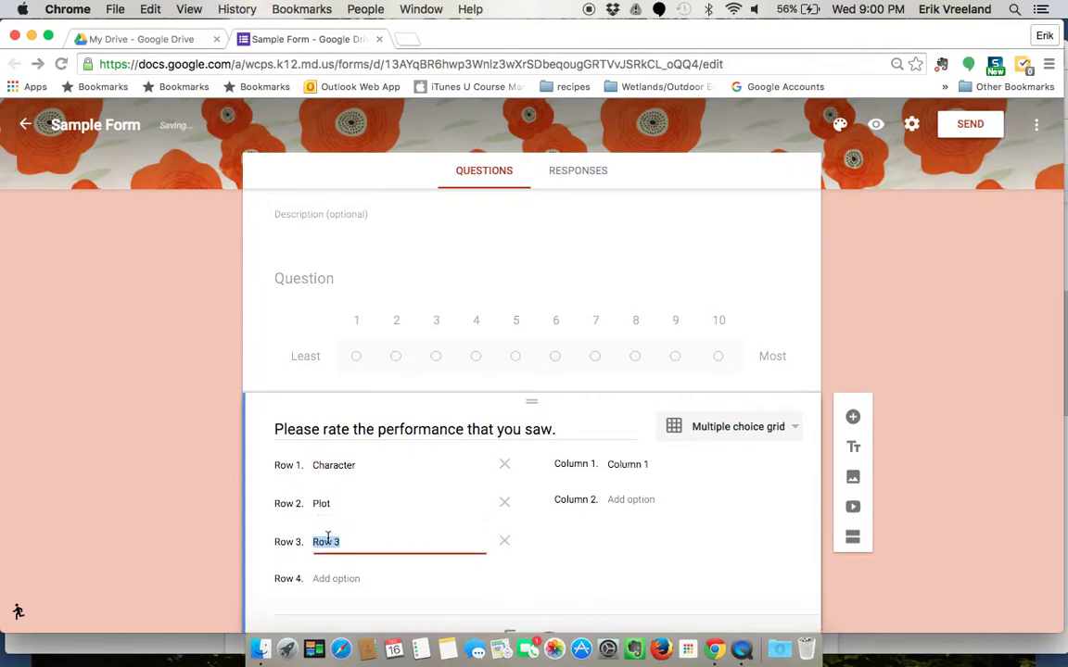
pyautogui.write('Setting')
pyautogui.click(322, 581)
pyautogui.write('Special Effects')
# Name the grid columns Not impressed, No opinion and Very impressed.
pyautogui.click(620, 464)
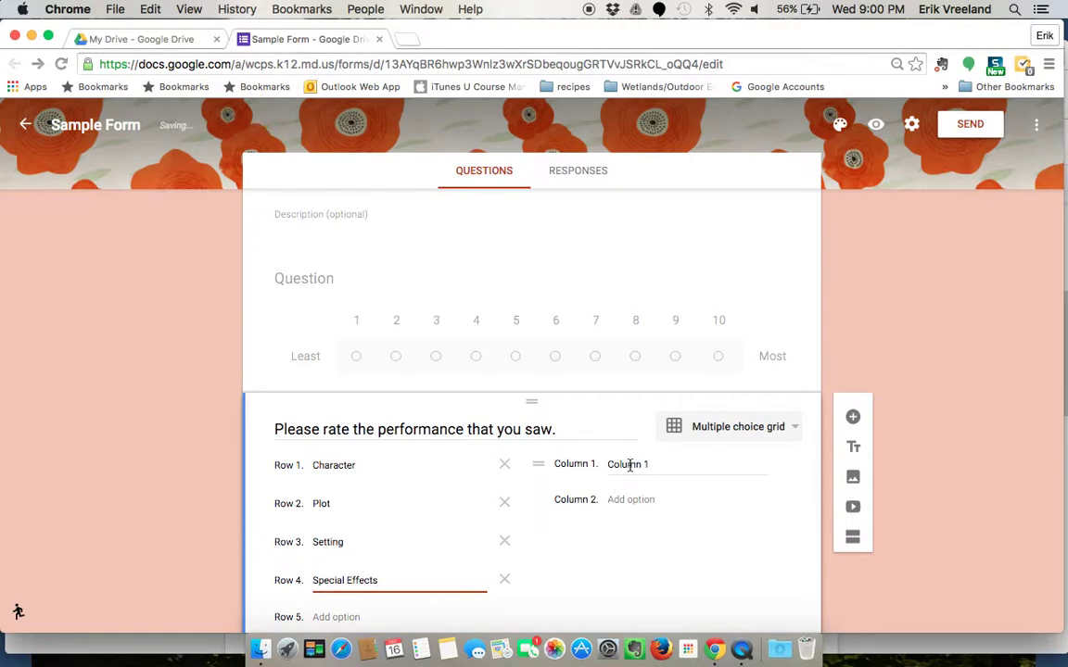
pyautogui.tripleClick(627, 466)
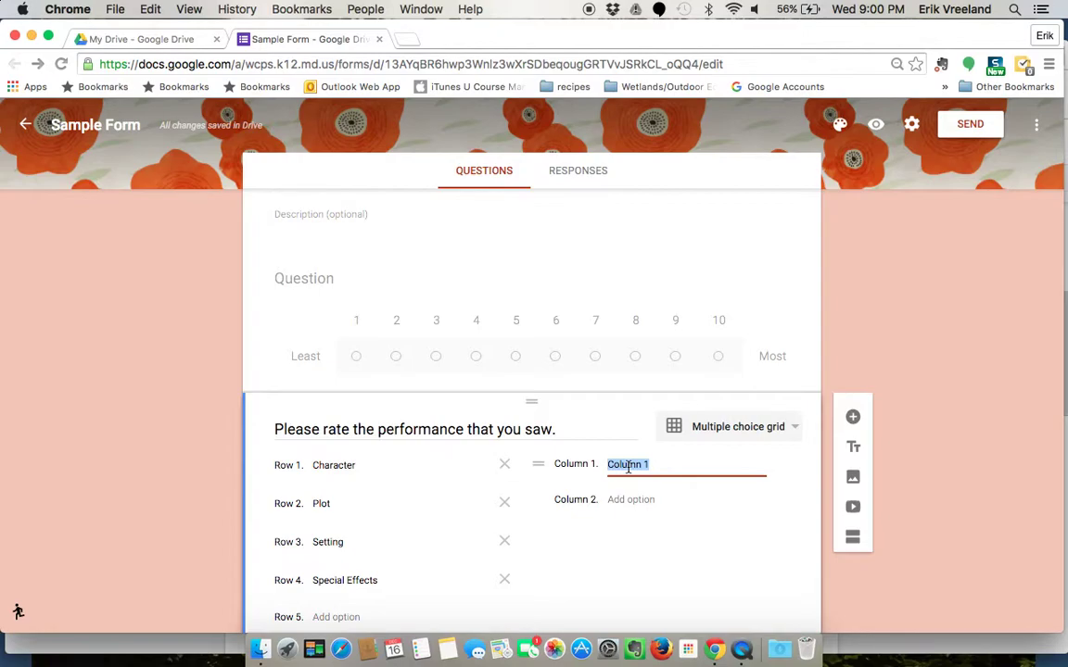
pyautogui.write('Not impressed')
pyautogui.click(641, 501)
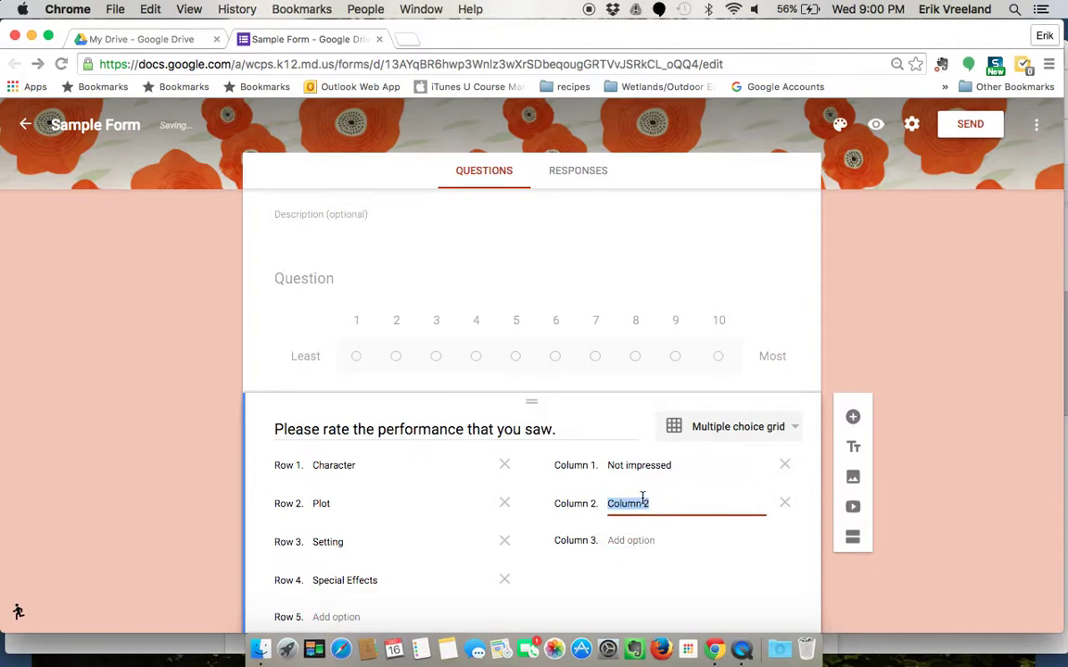
pyautogui.write('No')
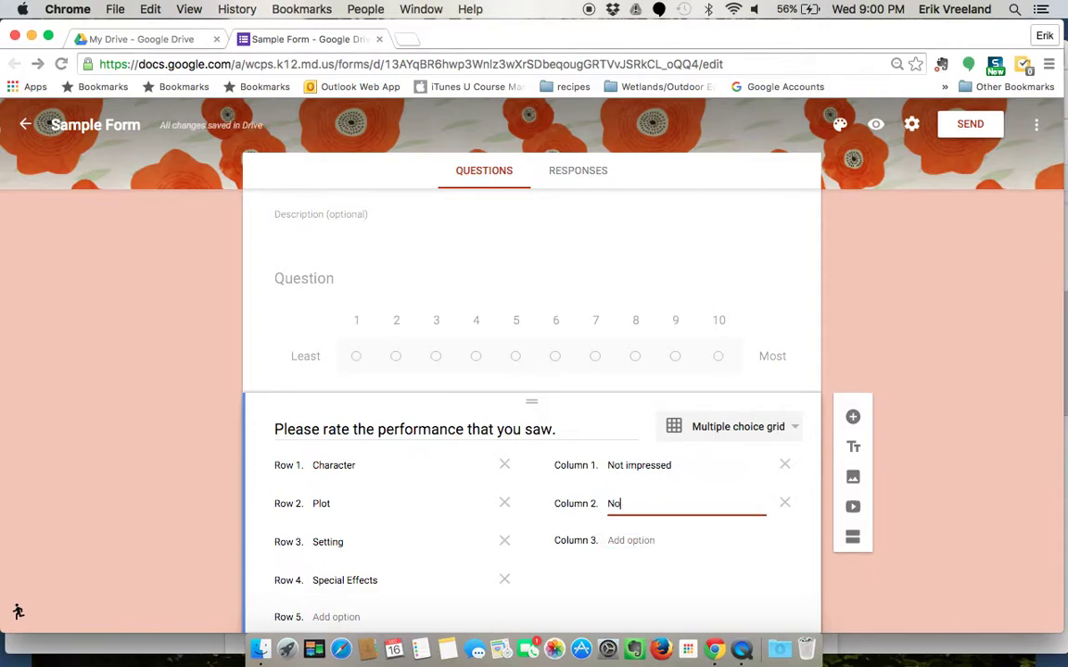
pyautogui.write('po')
pyautogui.write('ion')
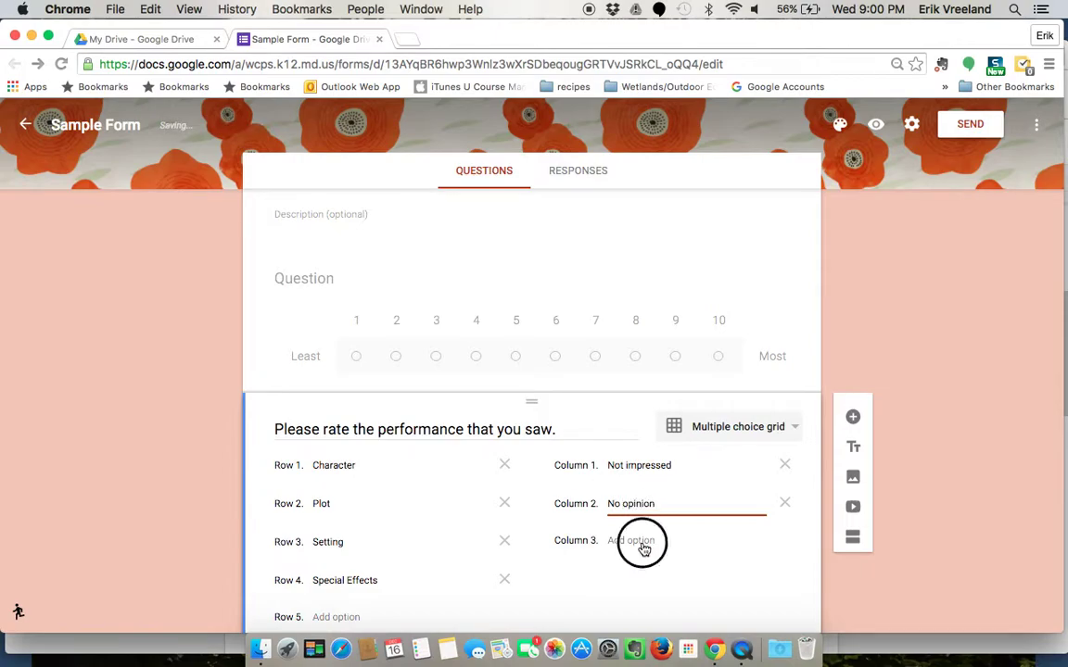
pyautogui.click(641, 544)
pyautogui.write('Very impresssed')
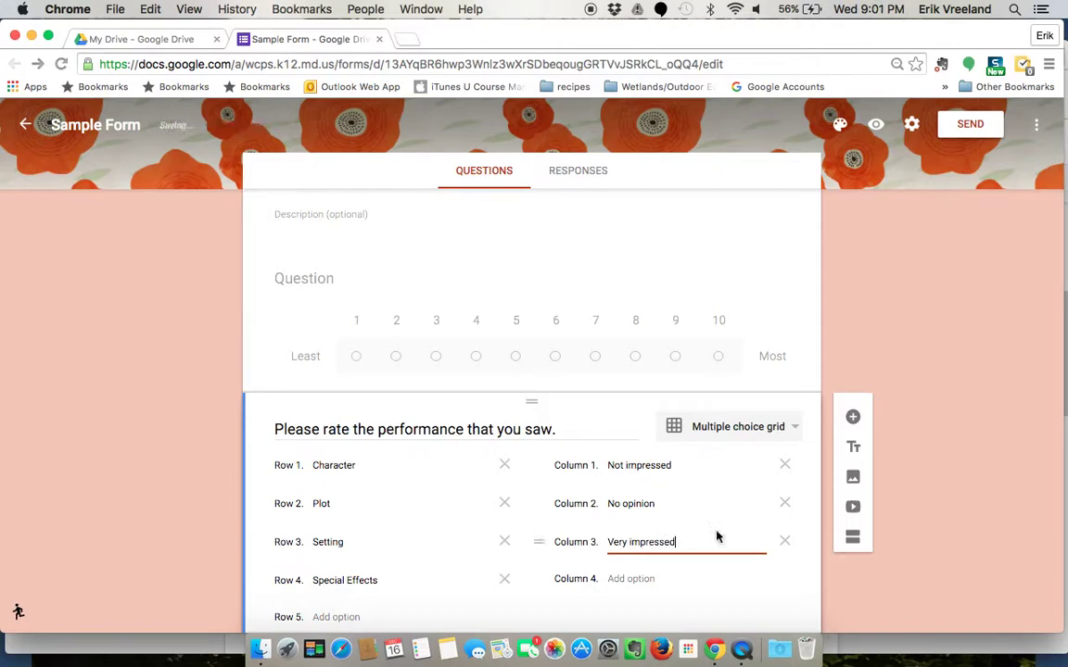
pyautogui.click(927, 544)
pyautogui.scroll(-3, 693, 546)
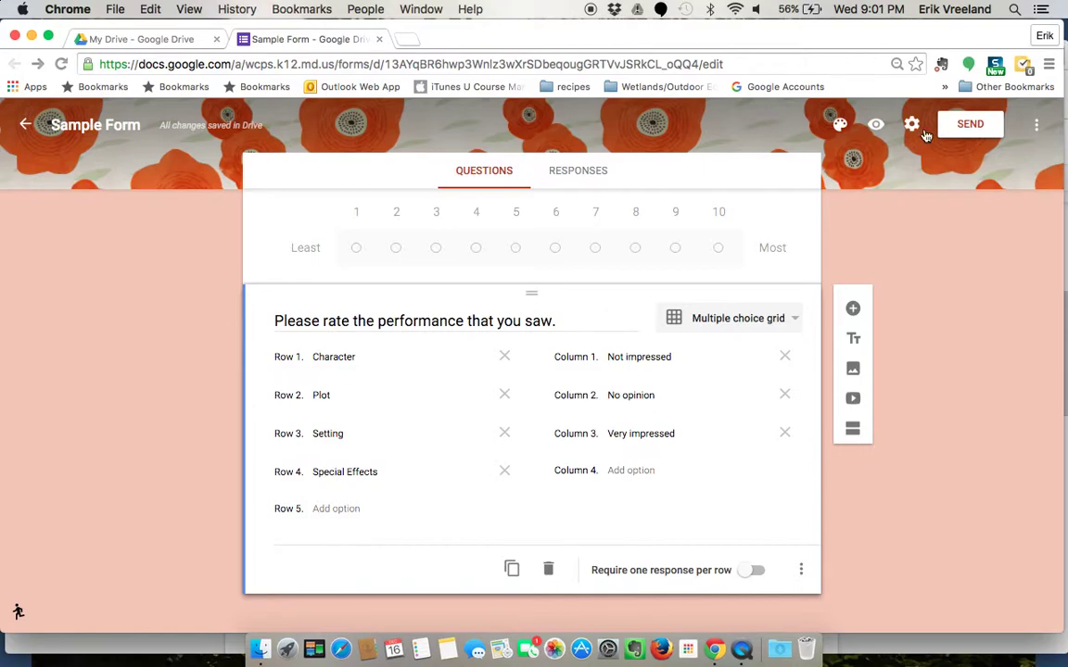
# Preview the form, answer Red and Hot dogs on page one, and continue.
pyautogui.click(878, 125)
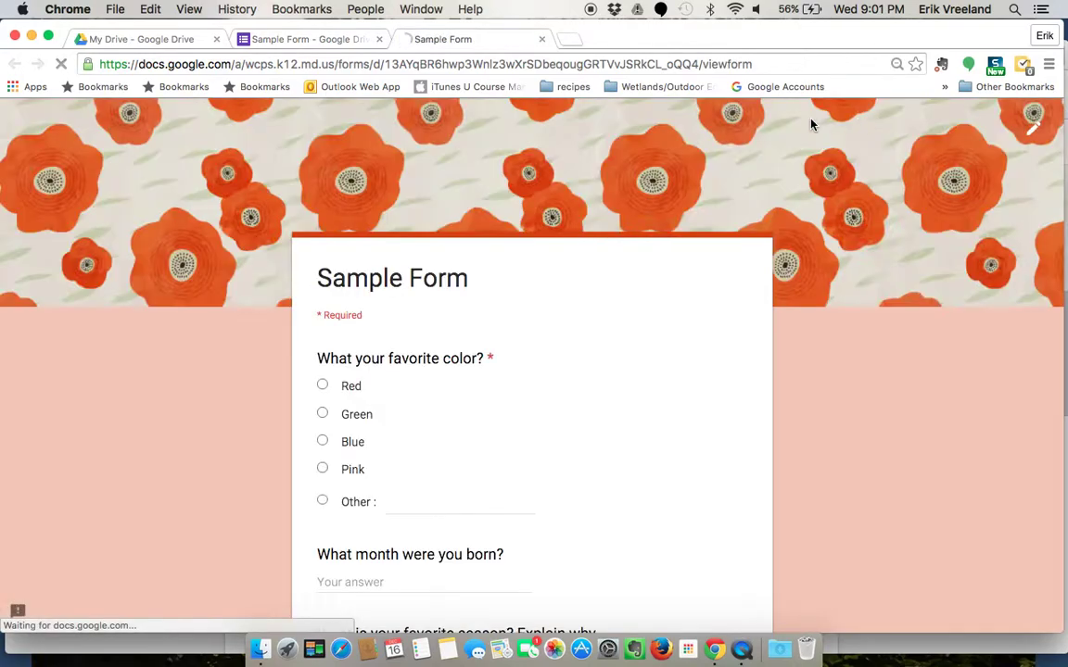
pyautogui.scroll(-1, 531, 359)
pyautogui.scroll(-3, 530, 359)
pyautogui.scroll(-3, 530, 358)
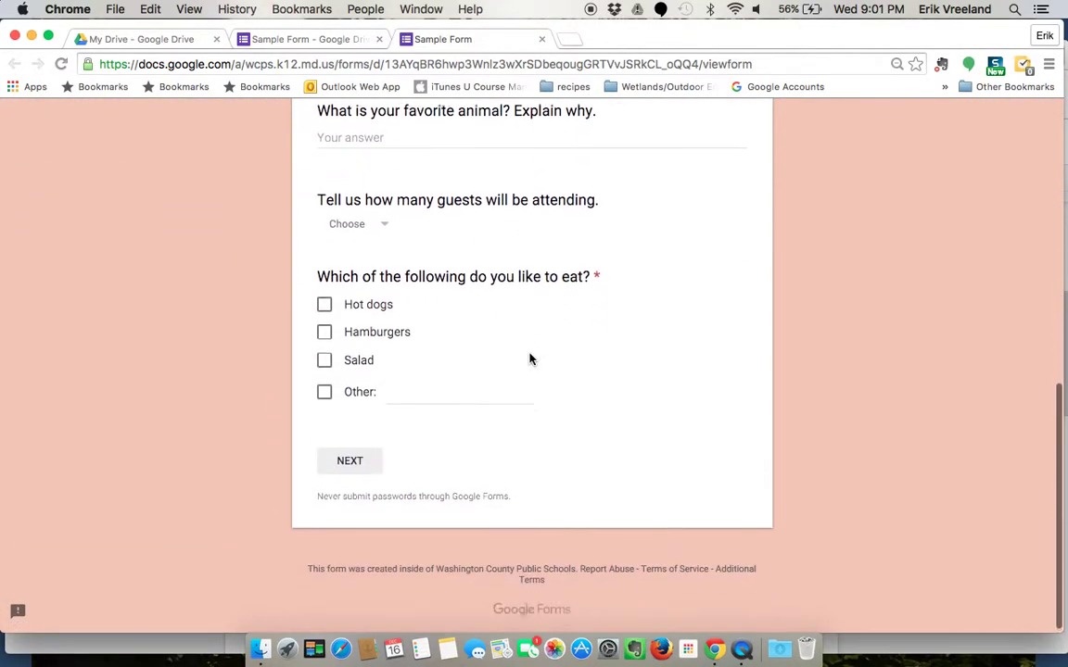
pyautogui.scroll(5, 530, 358)
pyautogui.scroll(2, 374, 409)
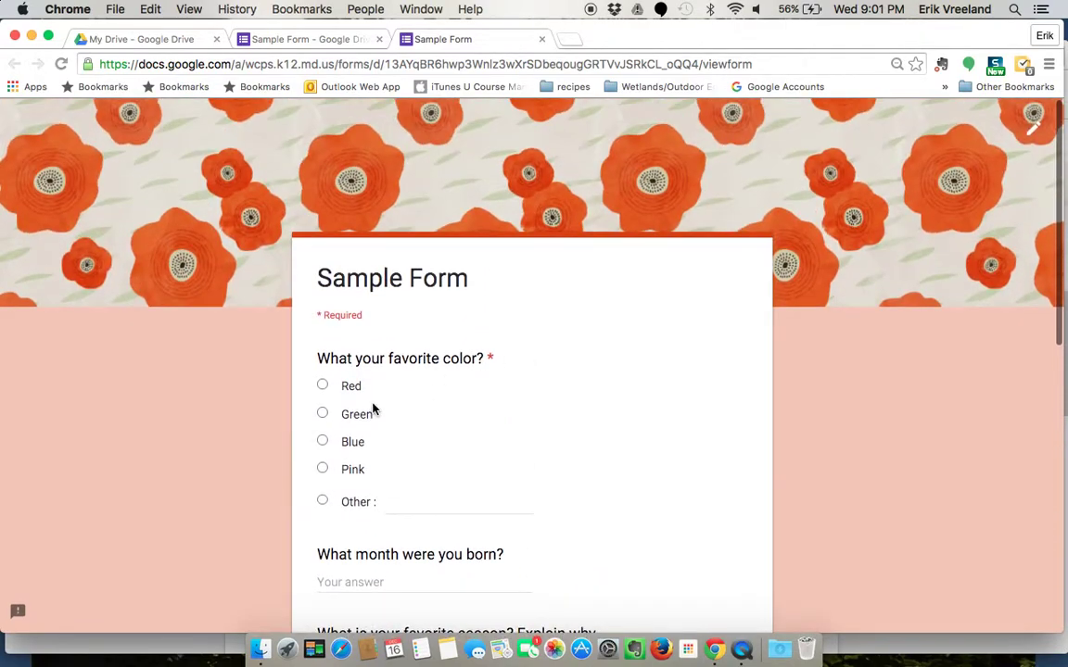
pyautogui.click(322, 387)
pyautogui.scroll(-3, 517, 441)
pyautogui.scroll(-2, 517, 441)
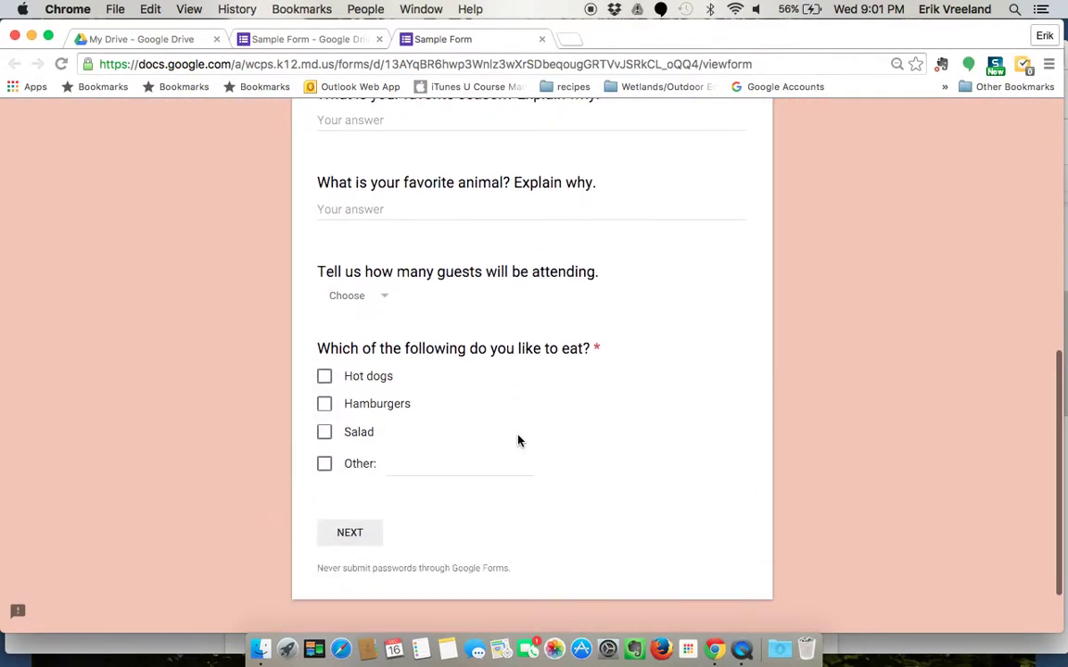
pyautogui.click(324, 376)
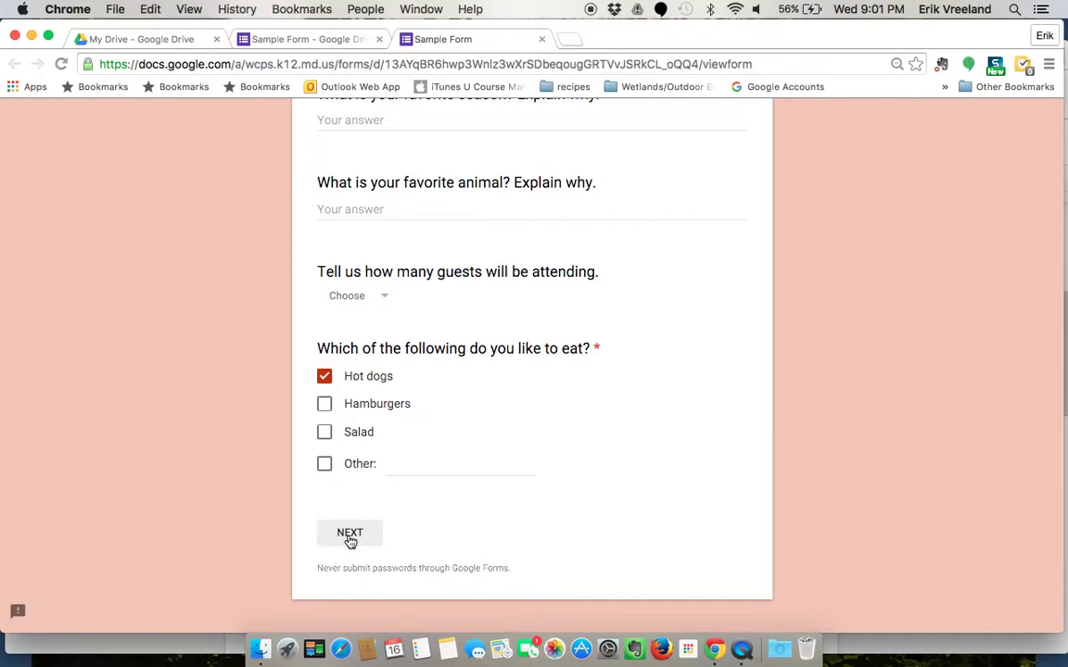
pyautogui.click(350, 537)
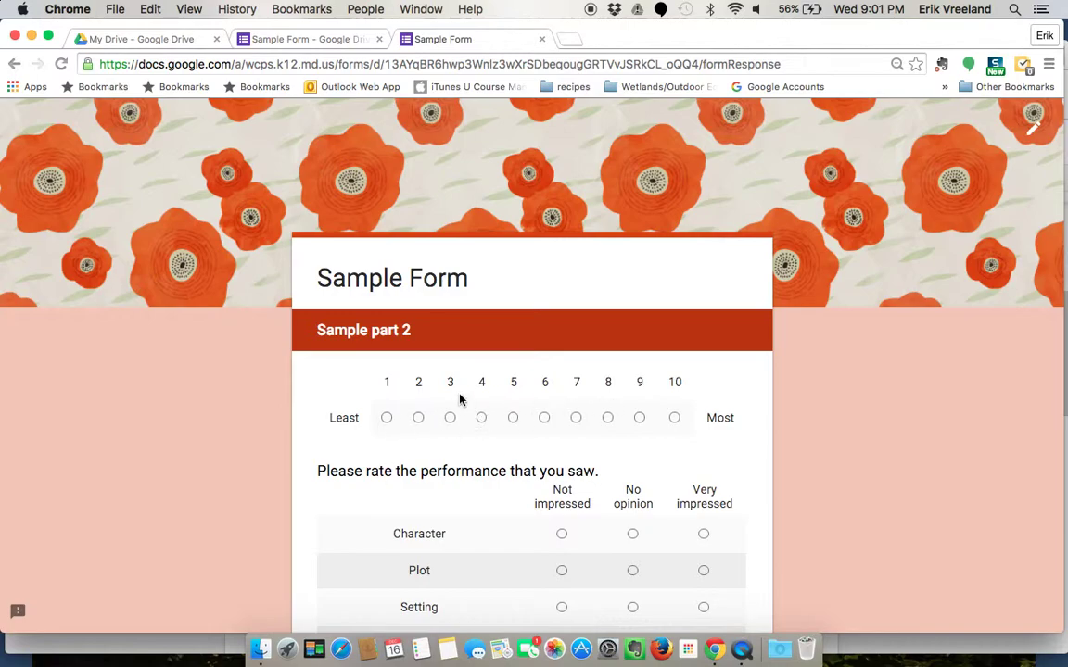
# Answer 7 on the scale and rate Character, Plot, Setting and Special Effects in the grid.
pyautogui.click(422, 418)
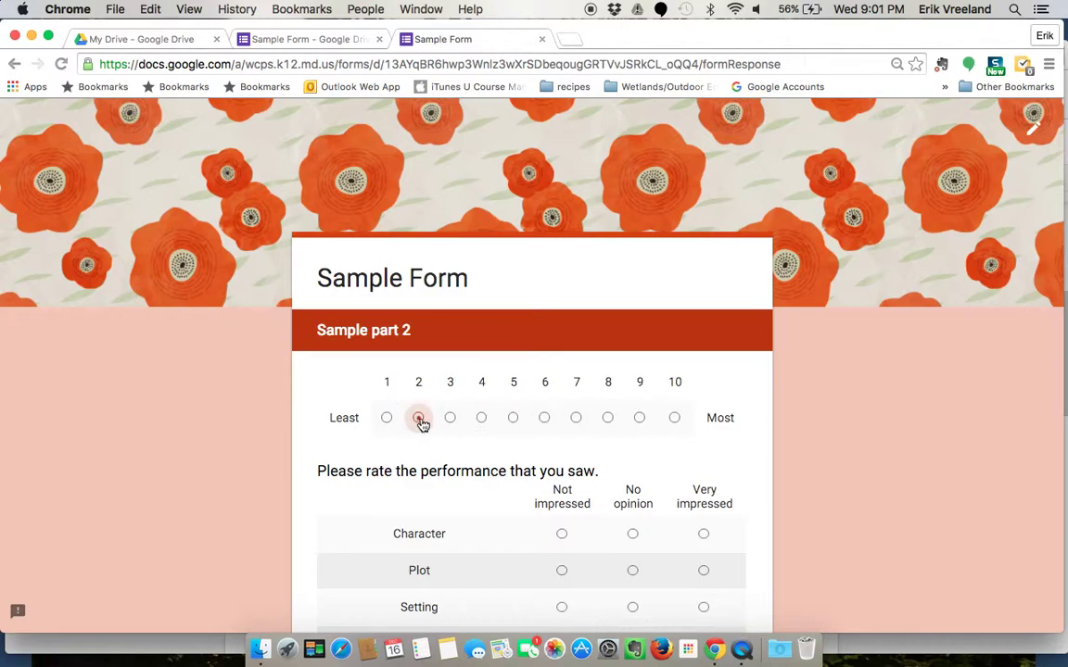
pyautogui.click(576, 420)
pyautogui.scroll(-2, 627, 452)
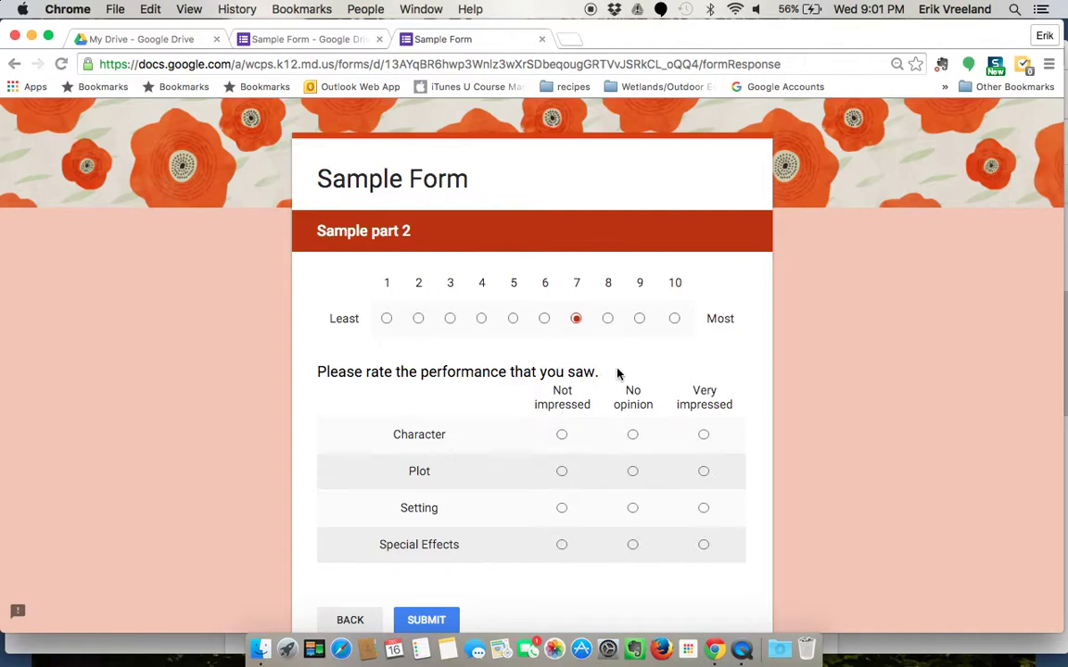
pyautogui.click(561, 435)
pyautogui.click(632, 471)
pyautogui.click(561, 508)
pyautogui.click(703, 545)
pyautogui.scroll(-1, 398, 529)
pyautogui.scroll(-1, 400, 534)
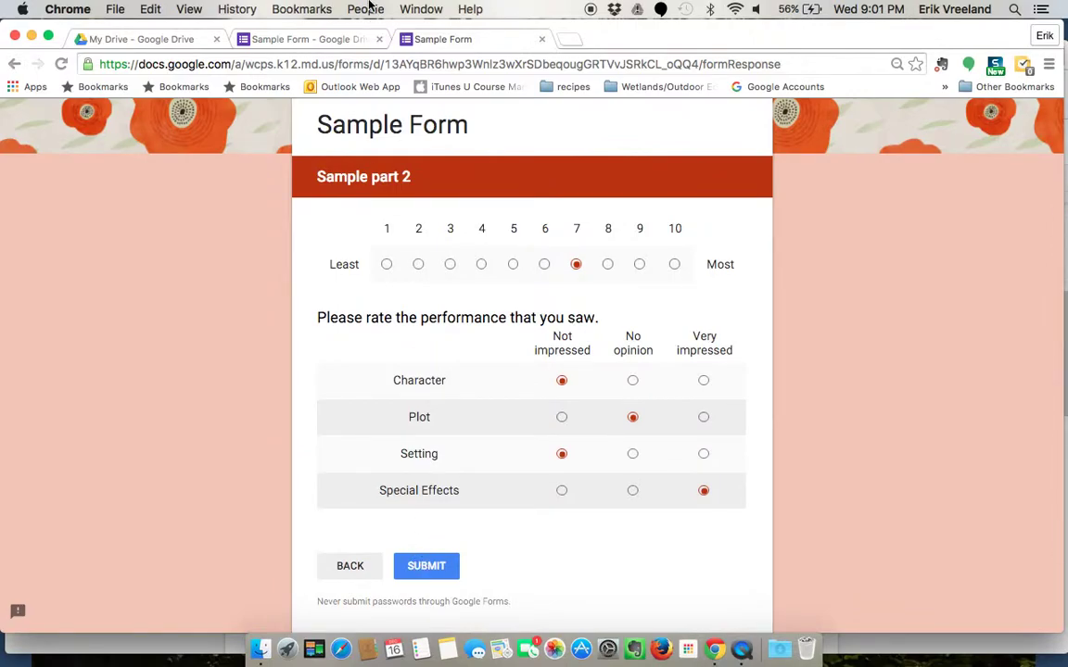
# Back in the editor, add a Date question below the rating grid.
pyautogui.click(315, 39)
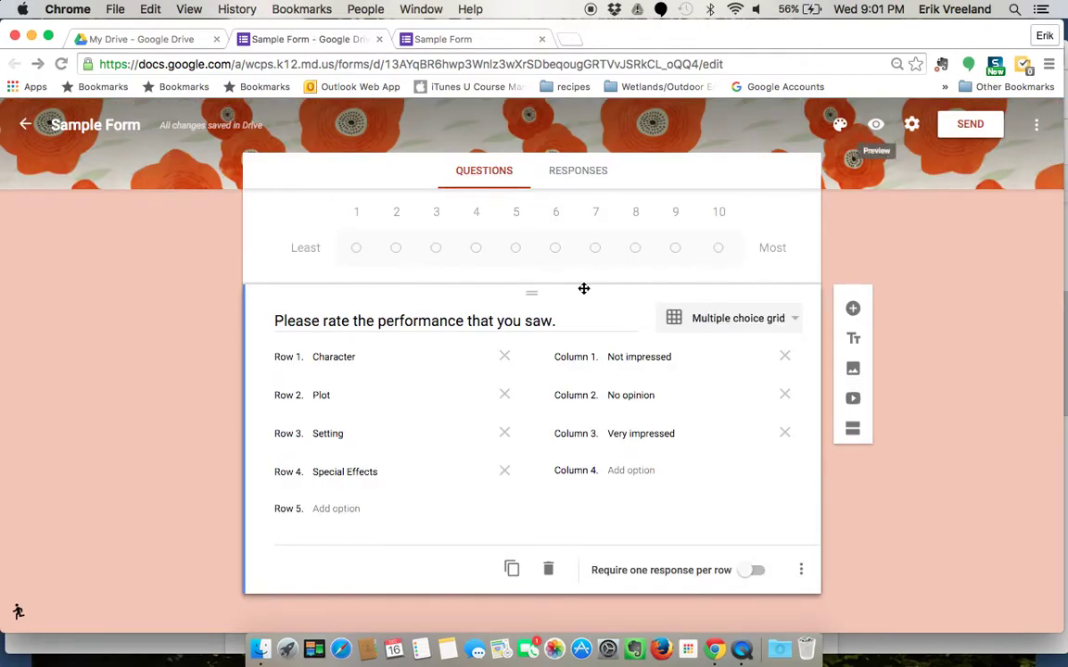
pyautogui.click(852, 309)
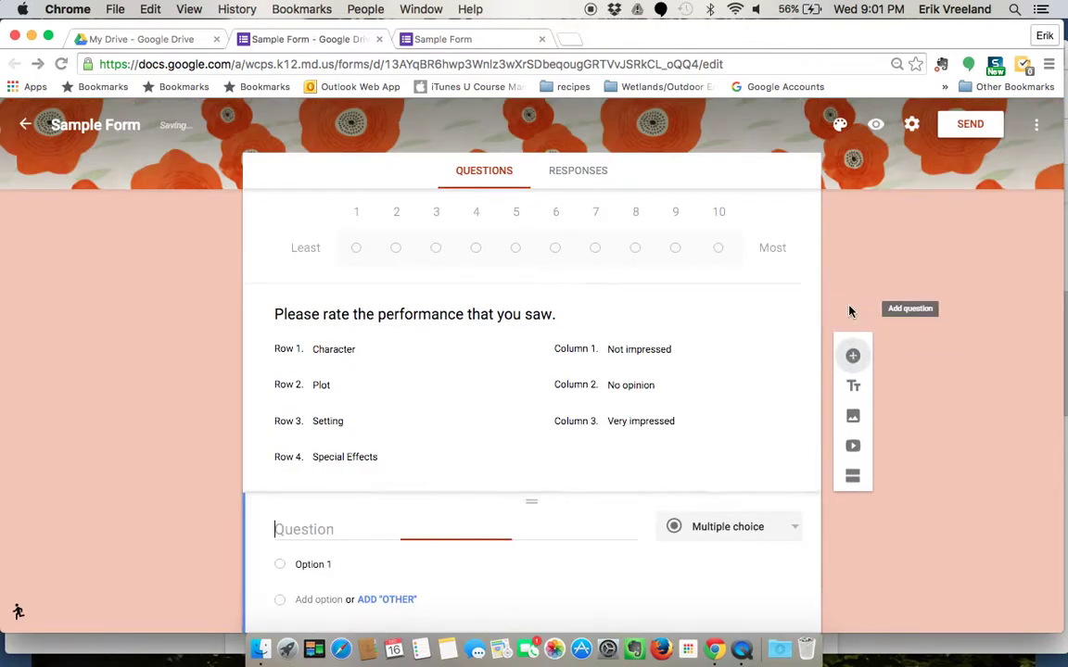
pyautogui.click(786, 431)
pyautogui.scroll(-1, 722, 547)
pyautogui.click(700, 575)
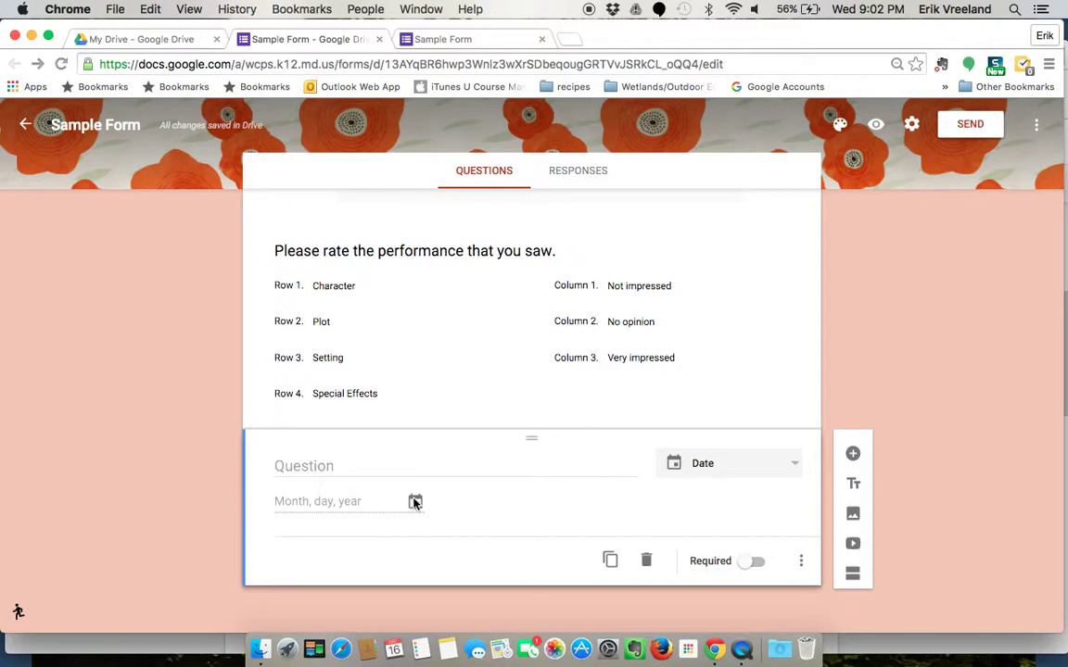
# Add a Time question below the Date question.
pyautogui.click(853, 455)
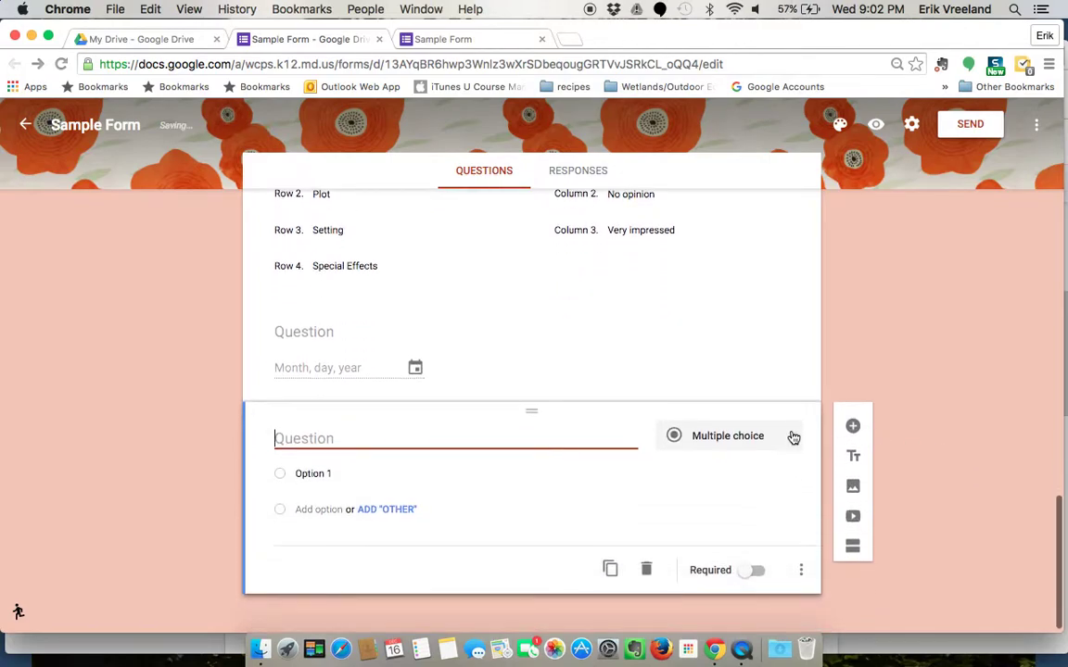
pyautogui.click(794, 438)
pyautogui.scroll(-2, 708, 601)
pyautogui.click(708, 598)
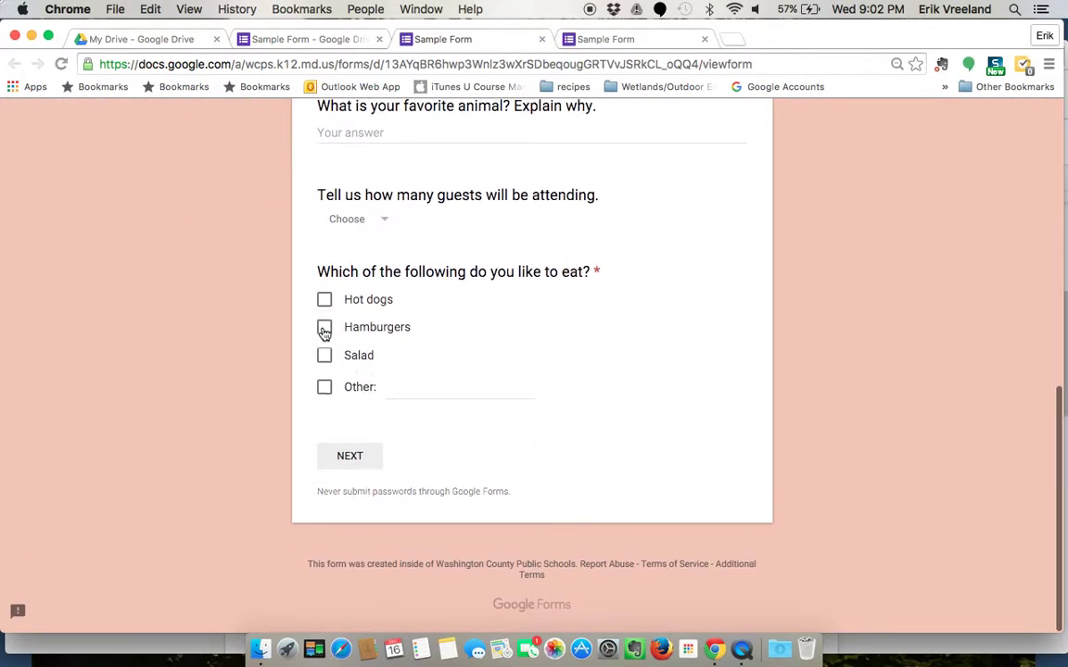
# Move to the preview's second page and answer the date question with 12/22/2015.
pyautogui.click(350, 455)
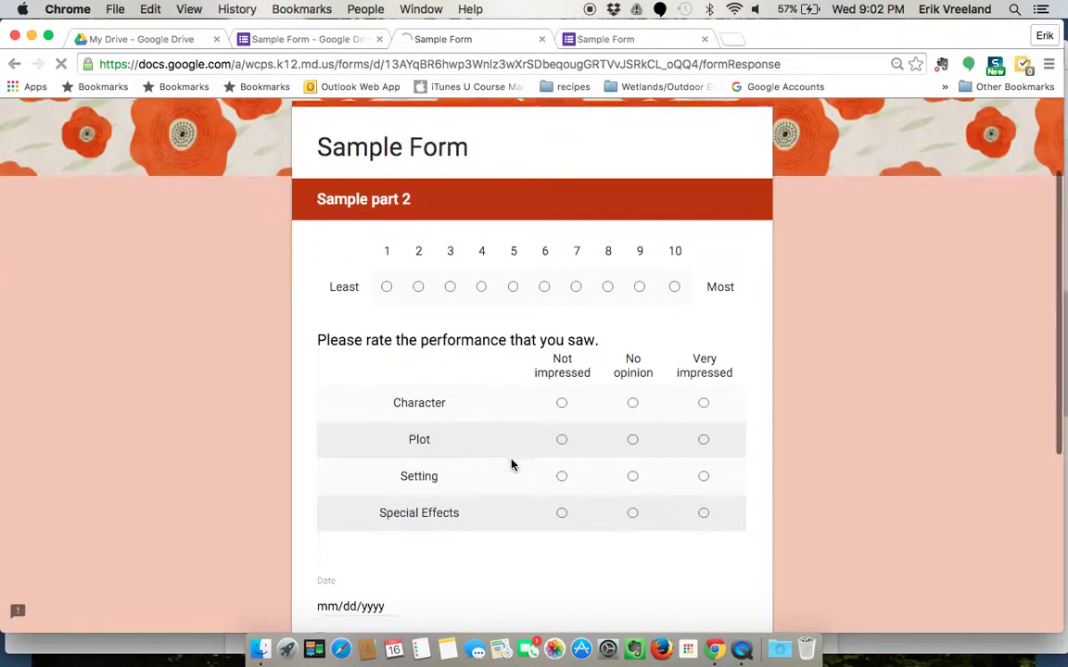
pyautogui.scroll(-2, 511, 464)
pyautogui.scroll(-2, 512, 464)
pyautogui.click(358, 400)
pyautogui.click(398, 399)
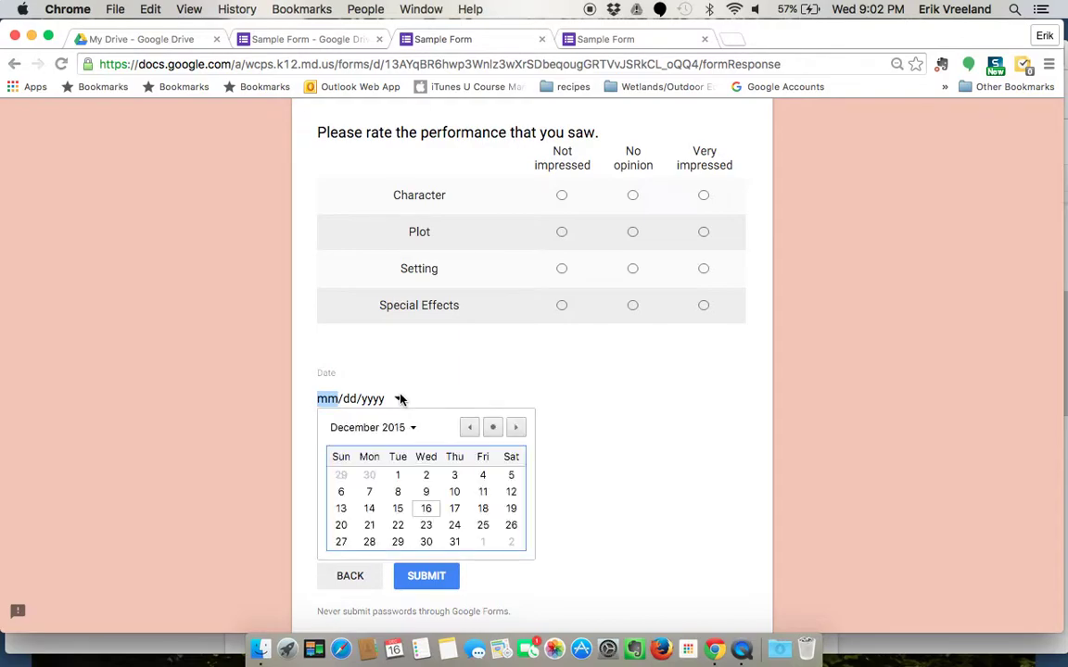
pyautogui.click(398, 525)
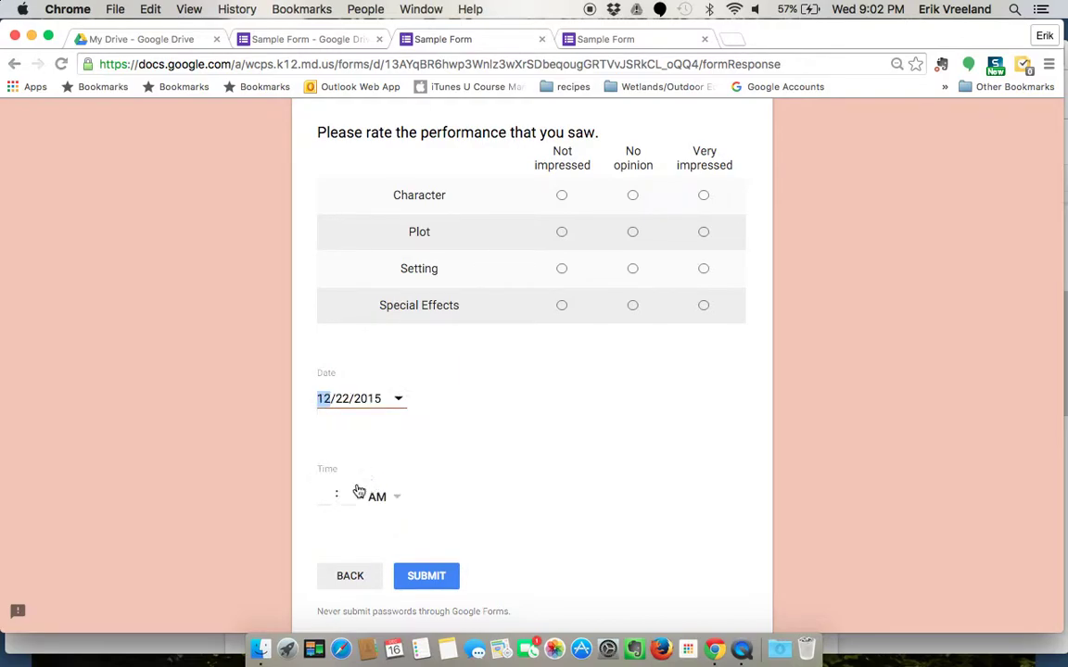
pyautogui.click(322, 497)
pyautogui.click(298, 39)
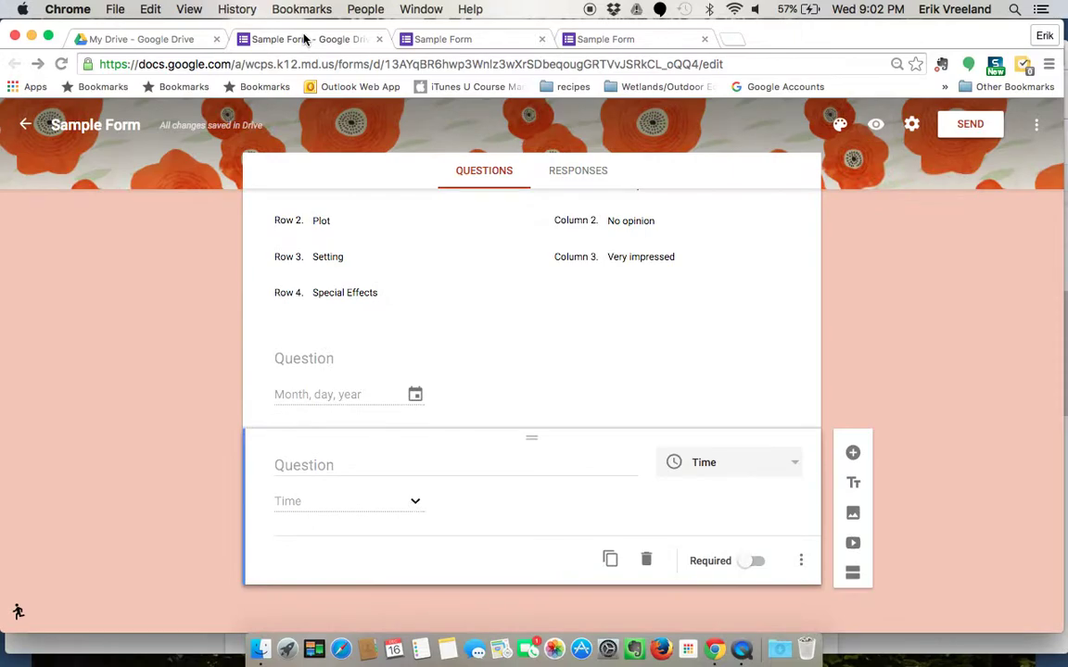